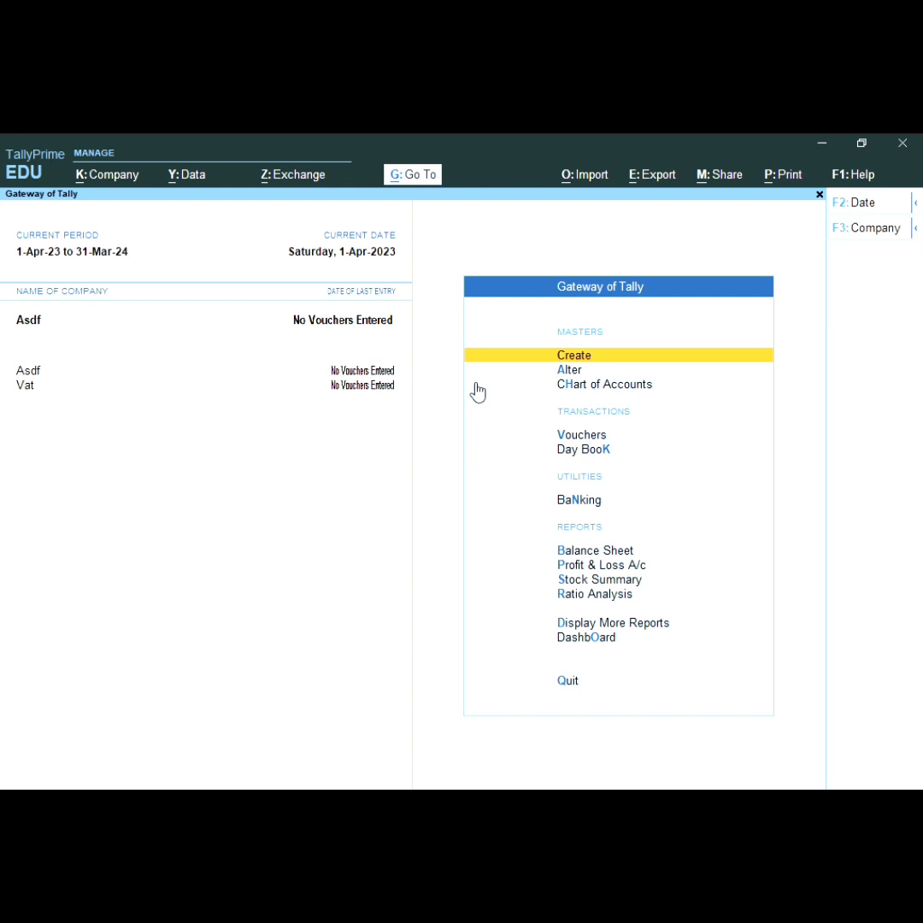
# - Open the company features settings for the company Vat
pyautogui.press('F11')
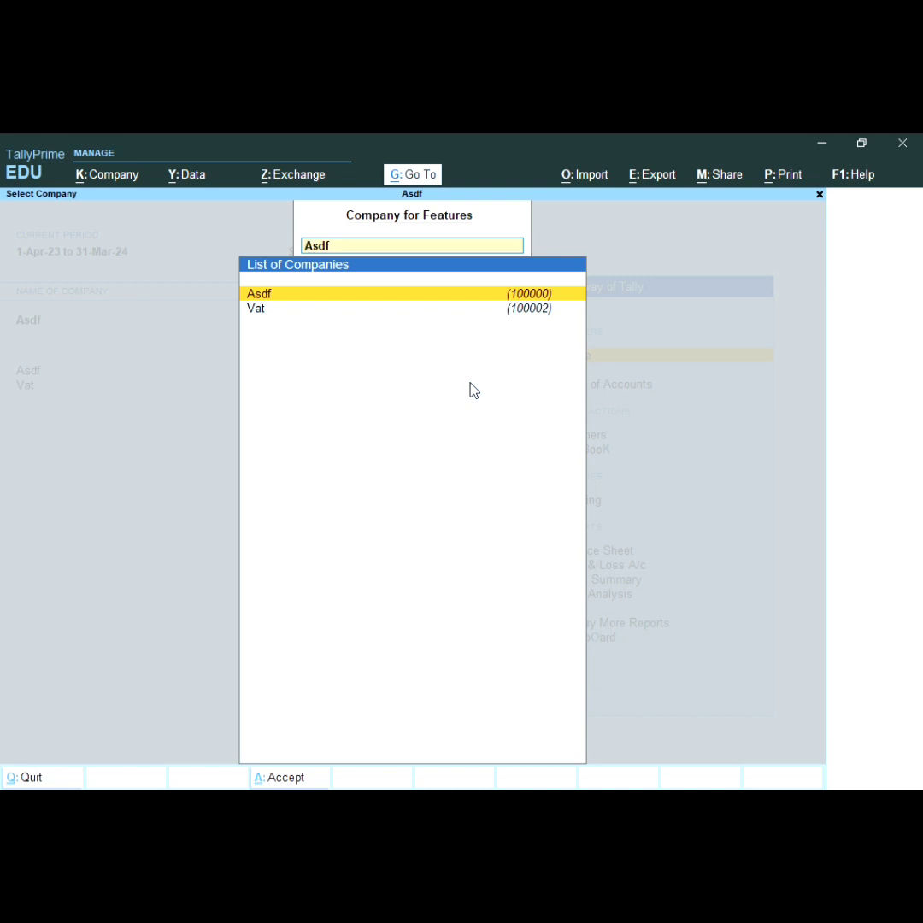
pyautogui.press('Down')
pyautogui.press('Return')
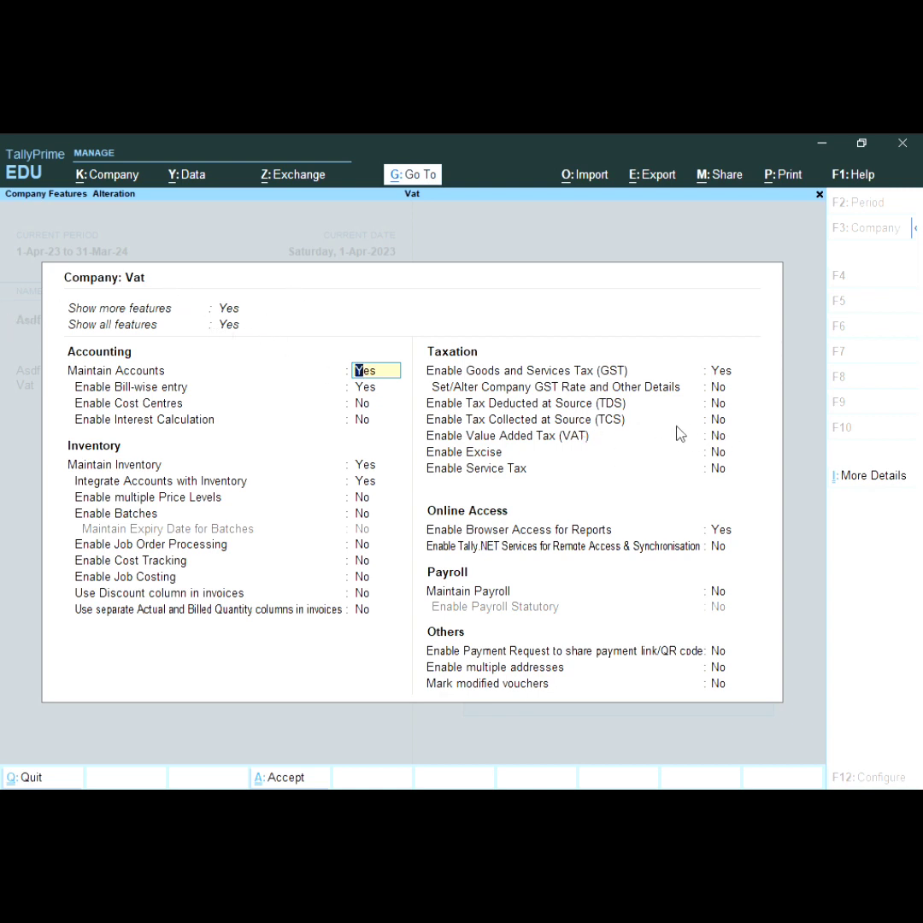
# - Set Show all features and Show more features to No in Vat's company features
pyautogui.click(235, 329)
pyautogui.press('Up')
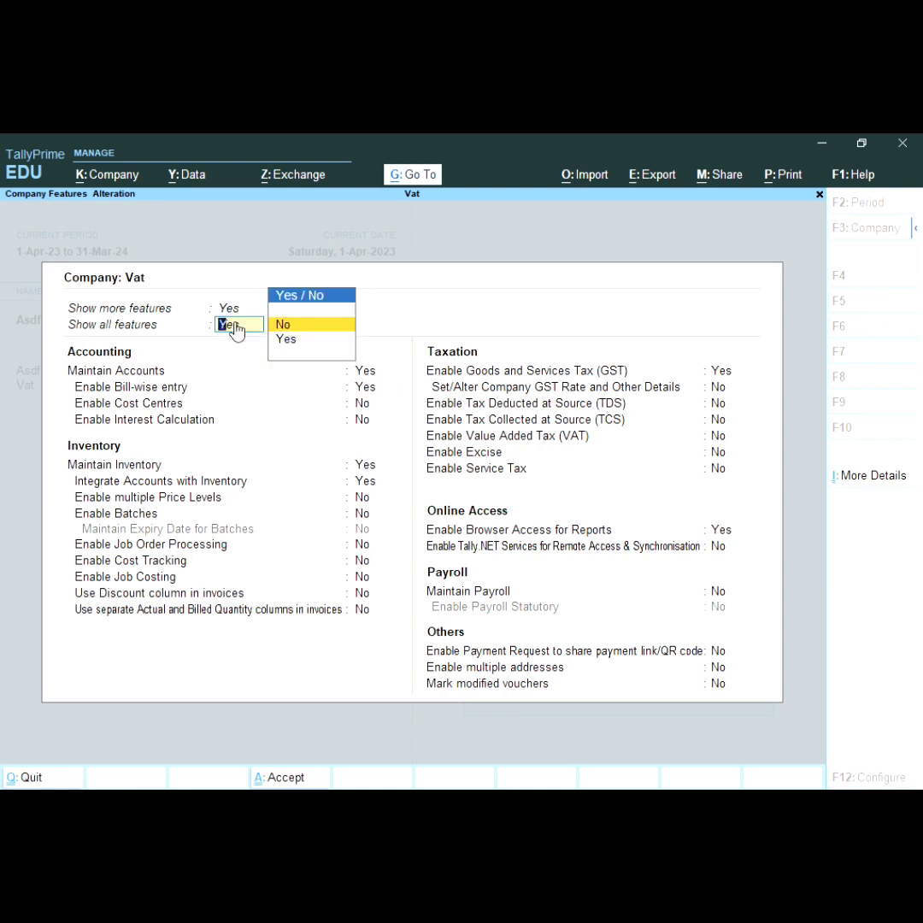
pyautogui.press('Return')
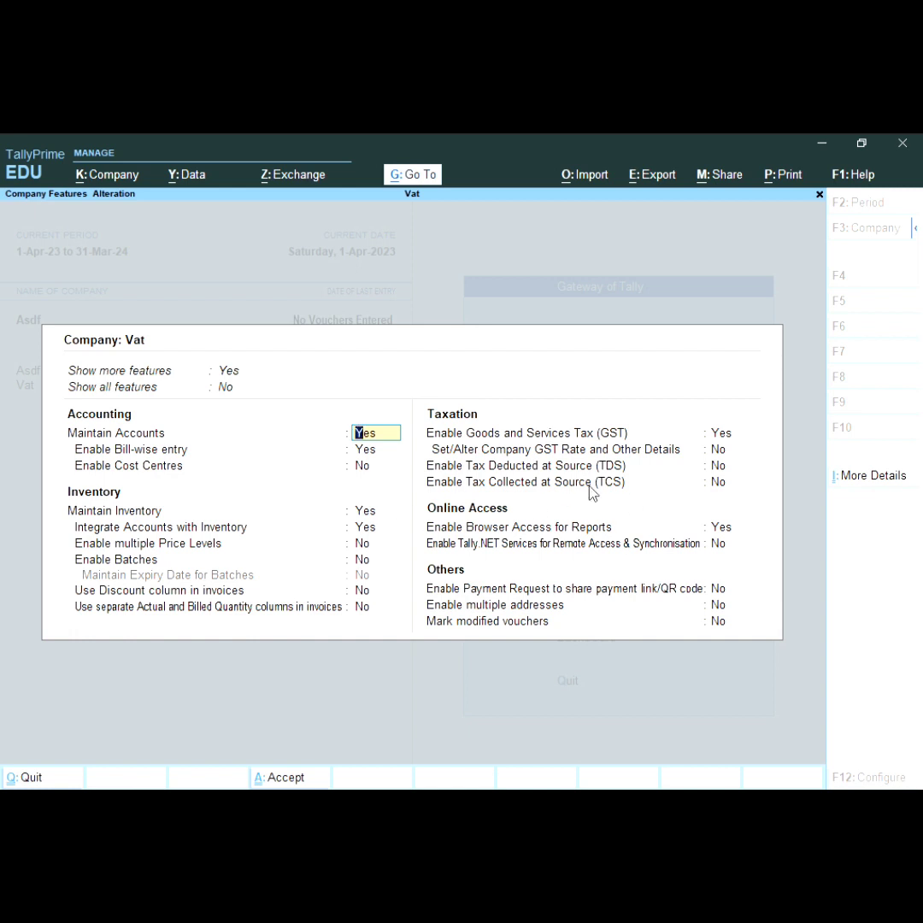
pyautogui.click(243, 377)
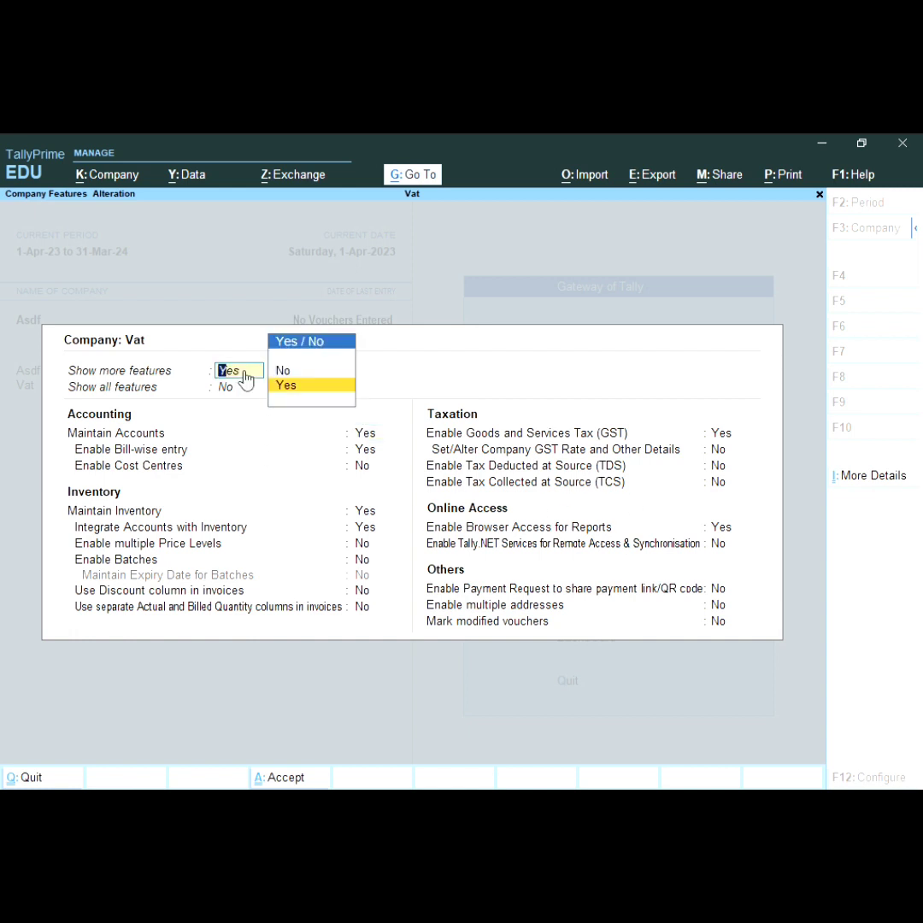
pyautogui.press('Up')
pyautogui.press('Return')
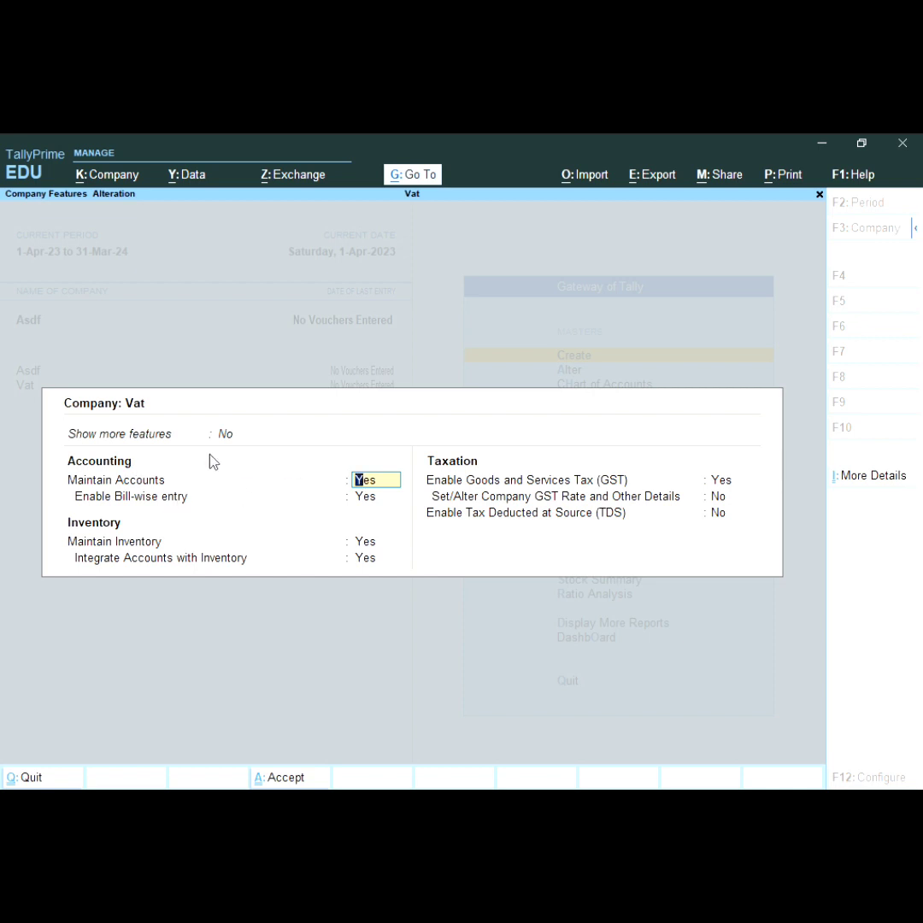
# - Set Show more features and Show all features back to Yes in Vat's company features
pyautogui.click(227, 435)
pyautogui.press('Down')
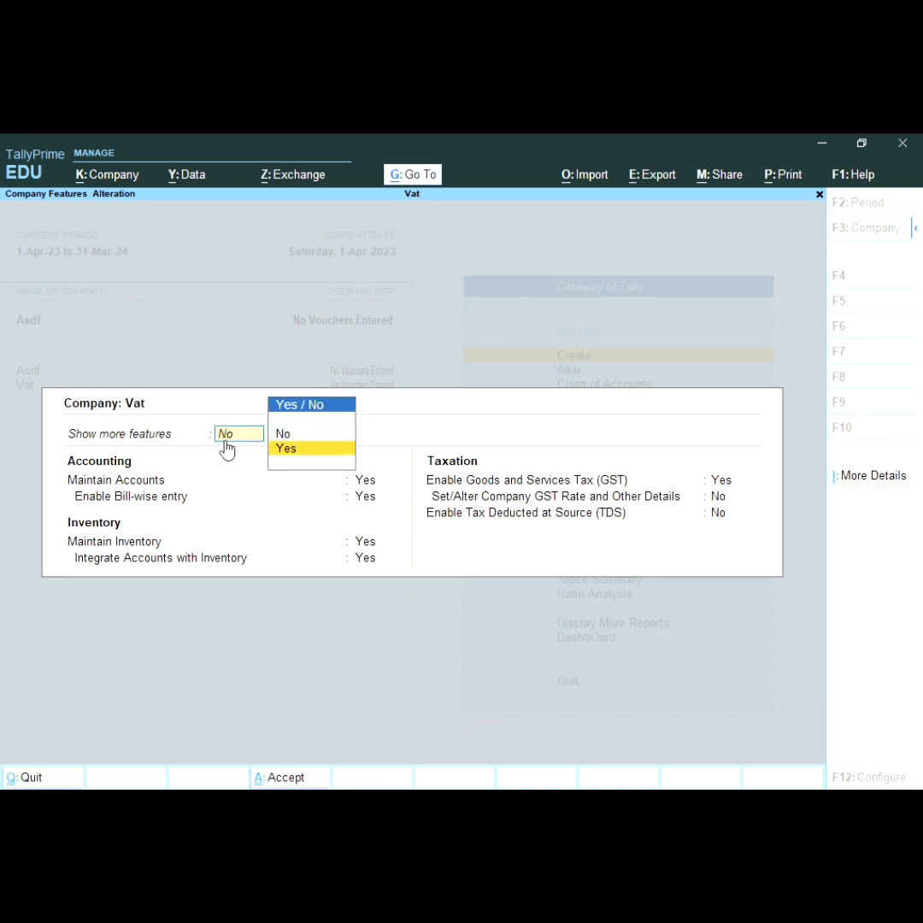
pyautogui.press('Return')
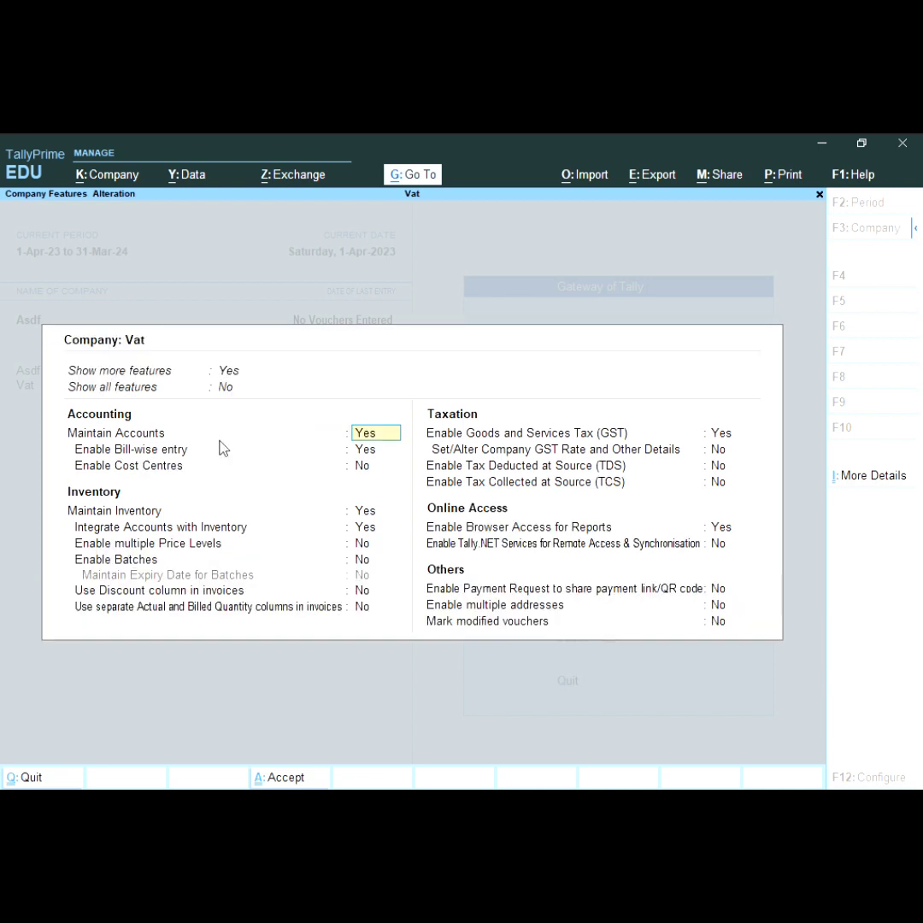
pyautogui.click(239, 399)
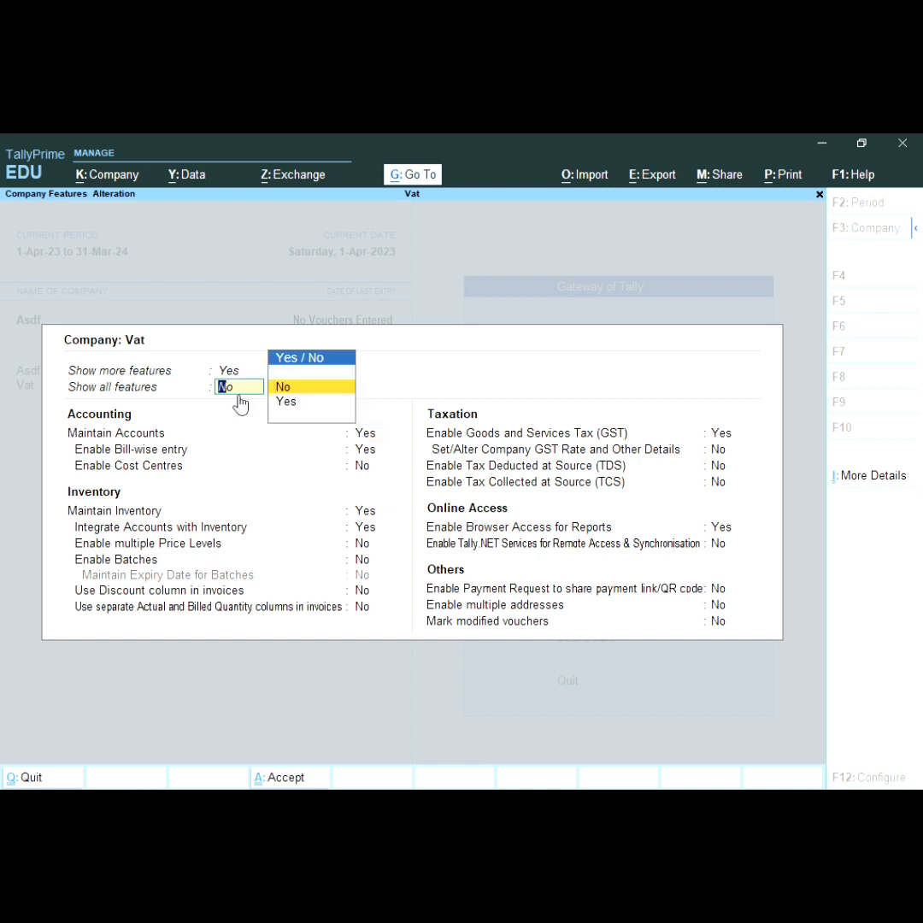
pyautogui.press('Down')
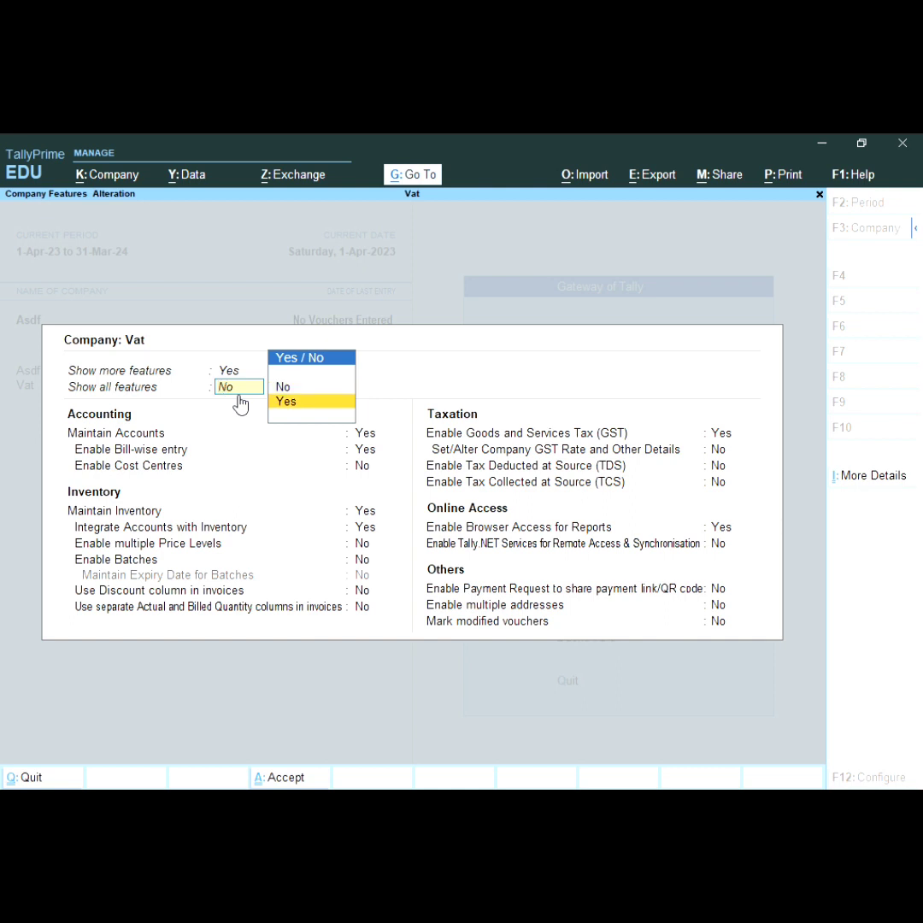
pyautogui.press('Return')
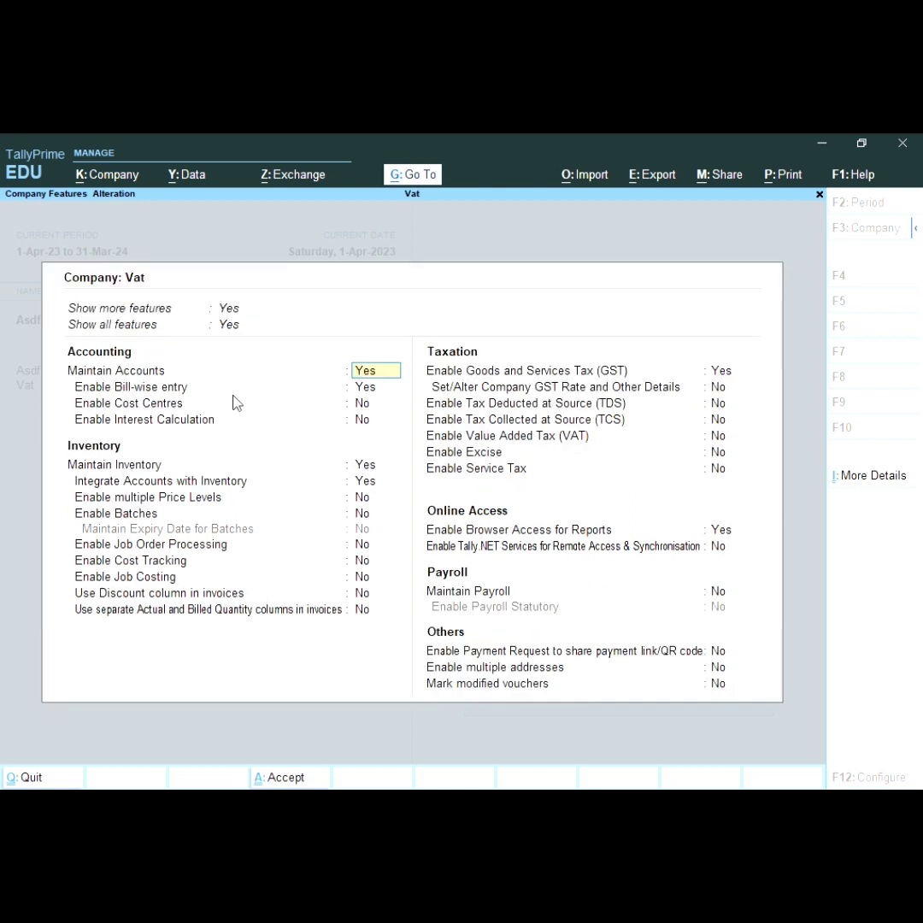
# - Set Enable Goods and Services Tax (GST) to No, quitting the GST registration details without saving
pyautogui.press('Return')
pyautogui.press('Return')
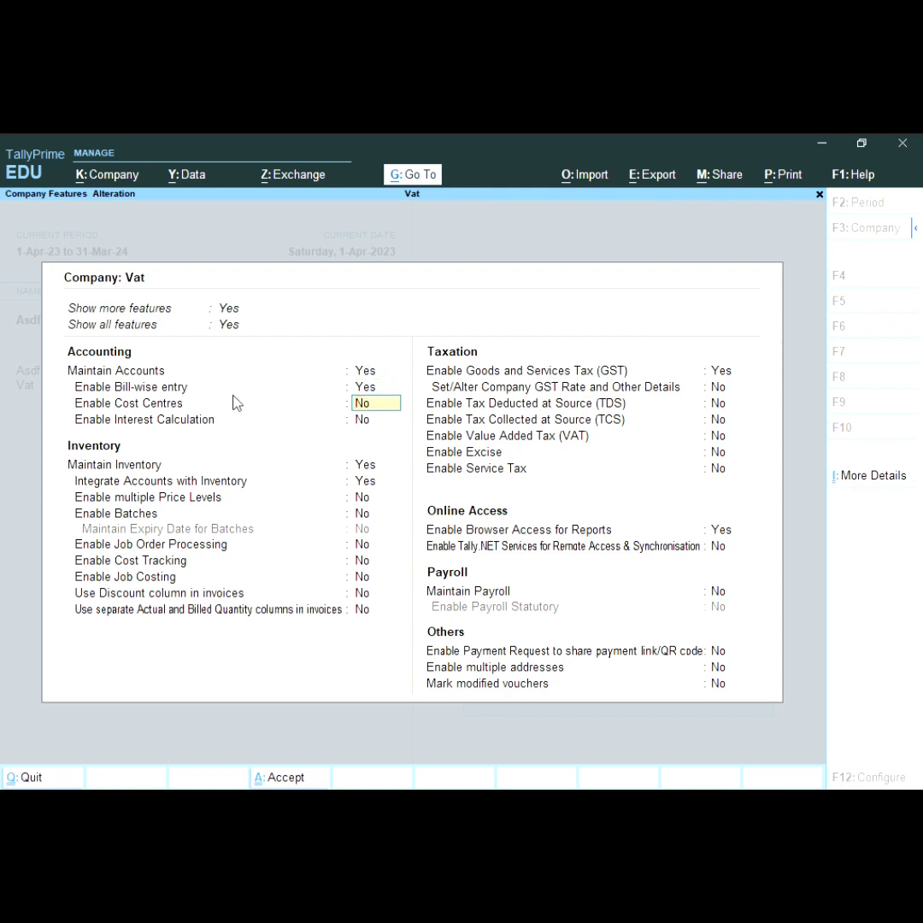
pyautogui.press('Return')
pyautogui.press('Return')
pyautogui.press('Return')
pyautogui.press('Return')
pyautogui.press('Return')
pyautogui.press('Return')
pyautogui.press('Return')
pyautogui.press('Return')
pyautogui.press('Return')
pyautogui.press('Return')
pyautogui.press('Return')
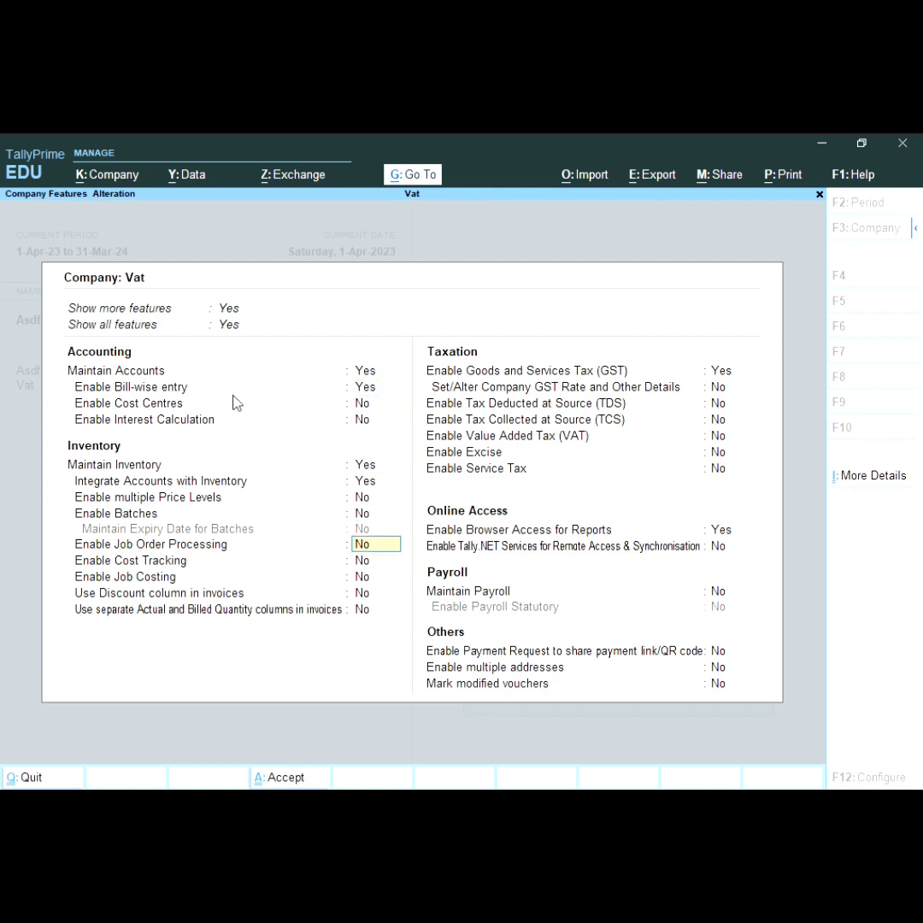
pyautogui.press('Return')
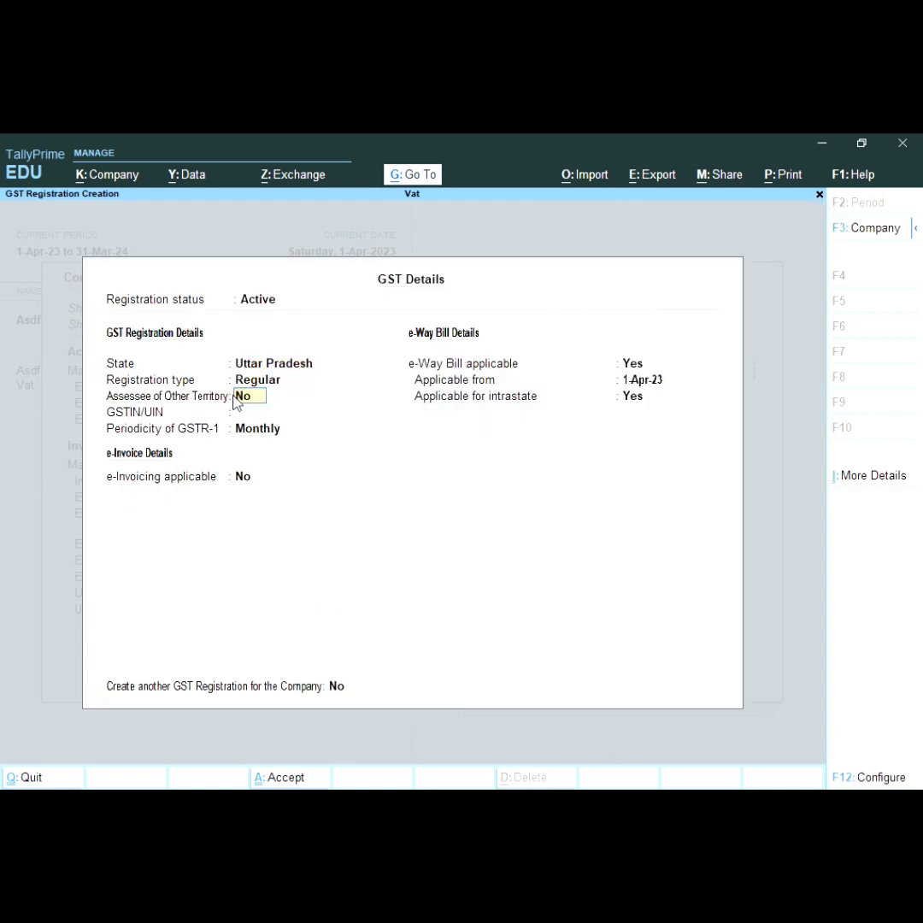
pyautogui.press('BackSpace')
pyautogui.press('Escape')
pyautogui.press('y')
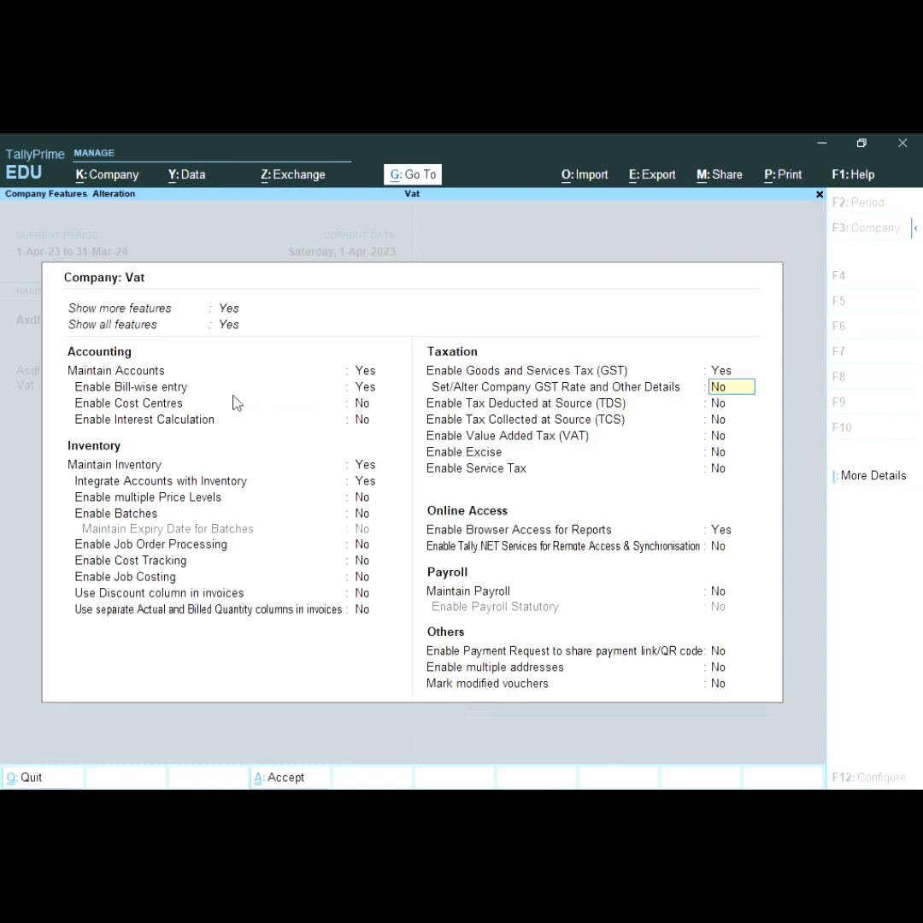
pyautogui.press('Up')
pyautogui.write('n')
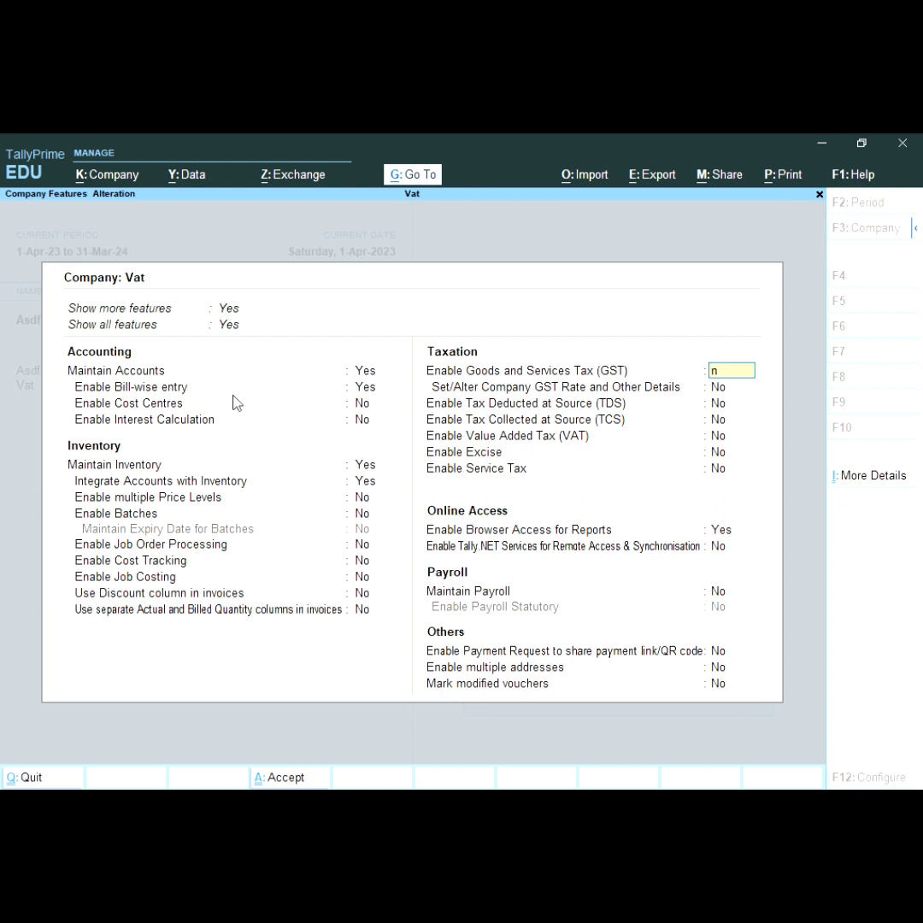
pyautogui.press('Return')
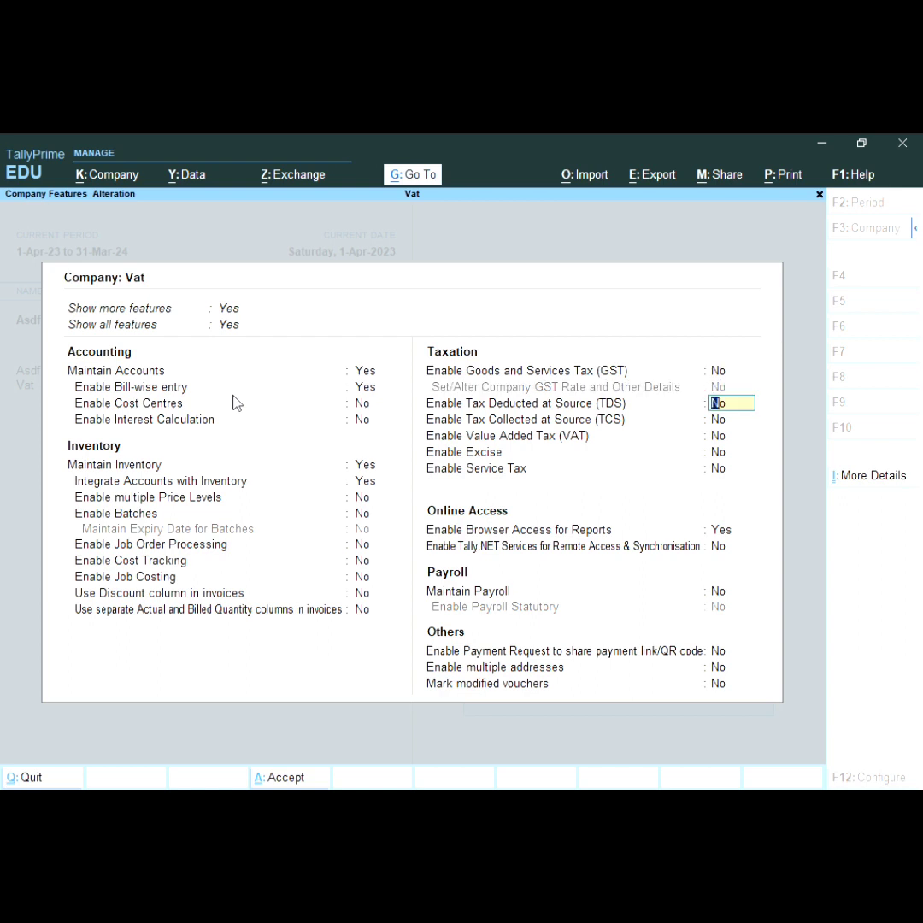
# - Set Enable Value Added Tax (VAT) to Yes and accept the VAT details with their default entries
pyautogui.press('Return')
pyautogui.press('Return')
pyautogui.press('y')
pyautogui.press('Return')
pyautogui.press('Return')
pyautogui.press('Return')
pyautogui.press('Return')
pyautogui.press('Return')
pyautogui.press('Return')
pyautogui.press('Return')
pyautogui.press('Return')
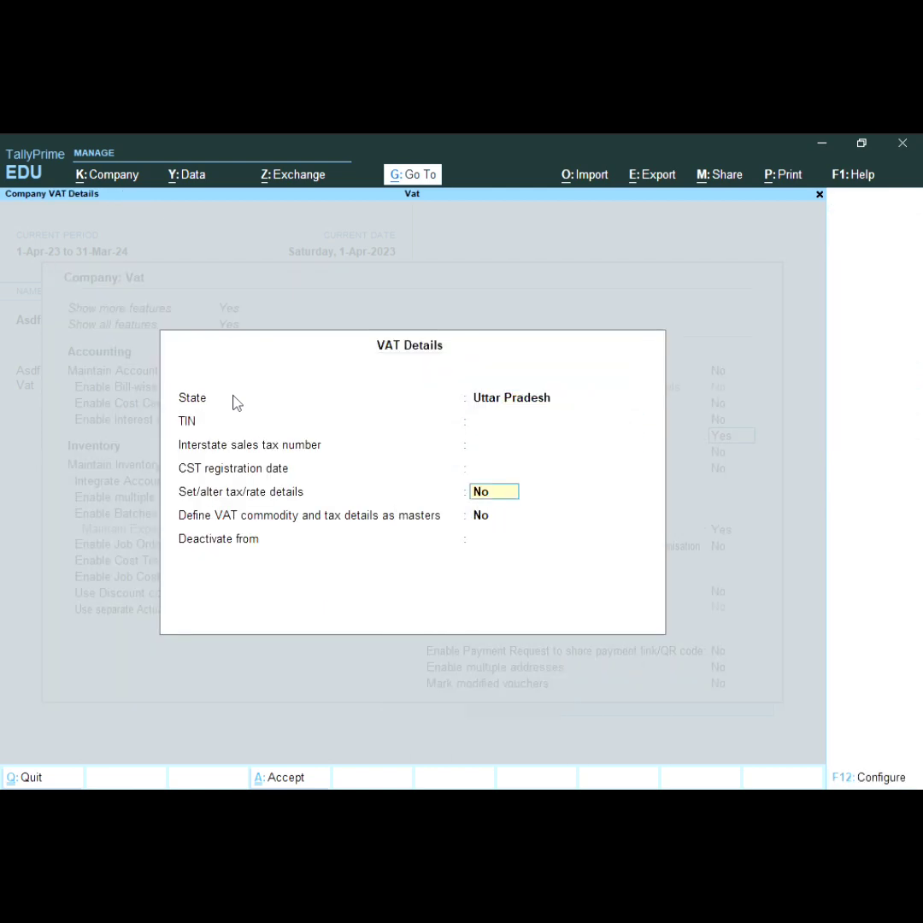
pyautogui.press('Return')
pyautogui.press('Return')
pyautogui.press('Return')
pyautogui.press('Return')
pyautogui.press('Return')
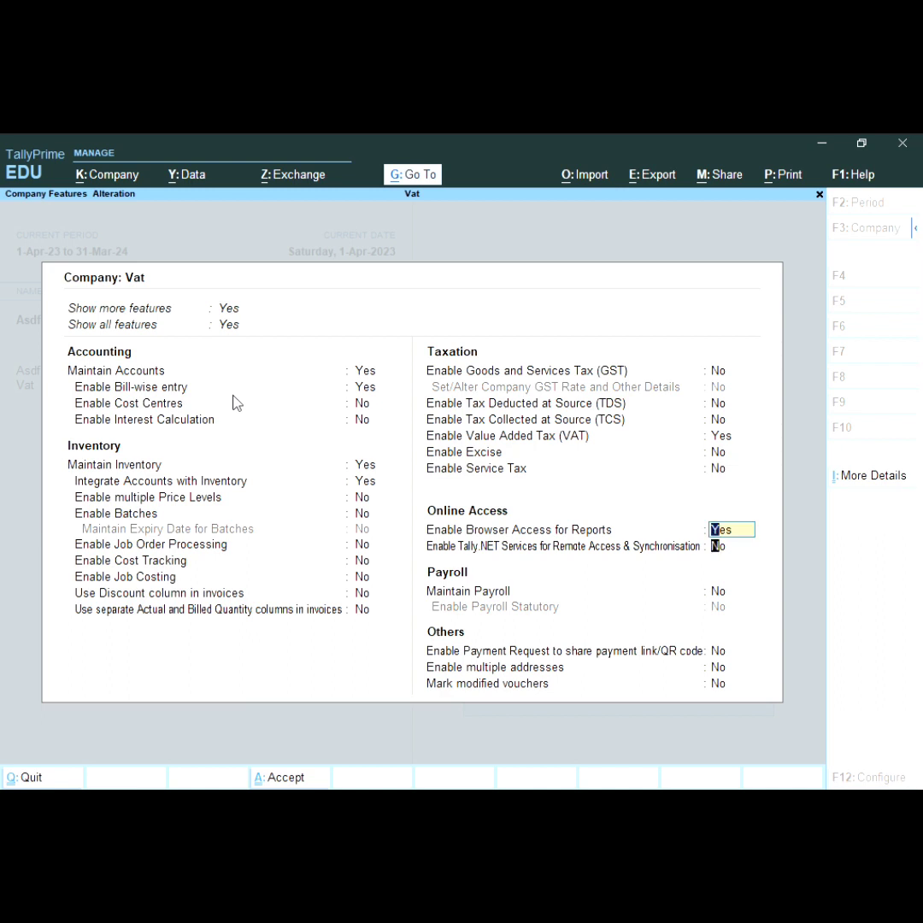
# - Accept the company features for Vat with the remaining options as they are and return to the Gateway of Tally
pyautogui.press('Return')
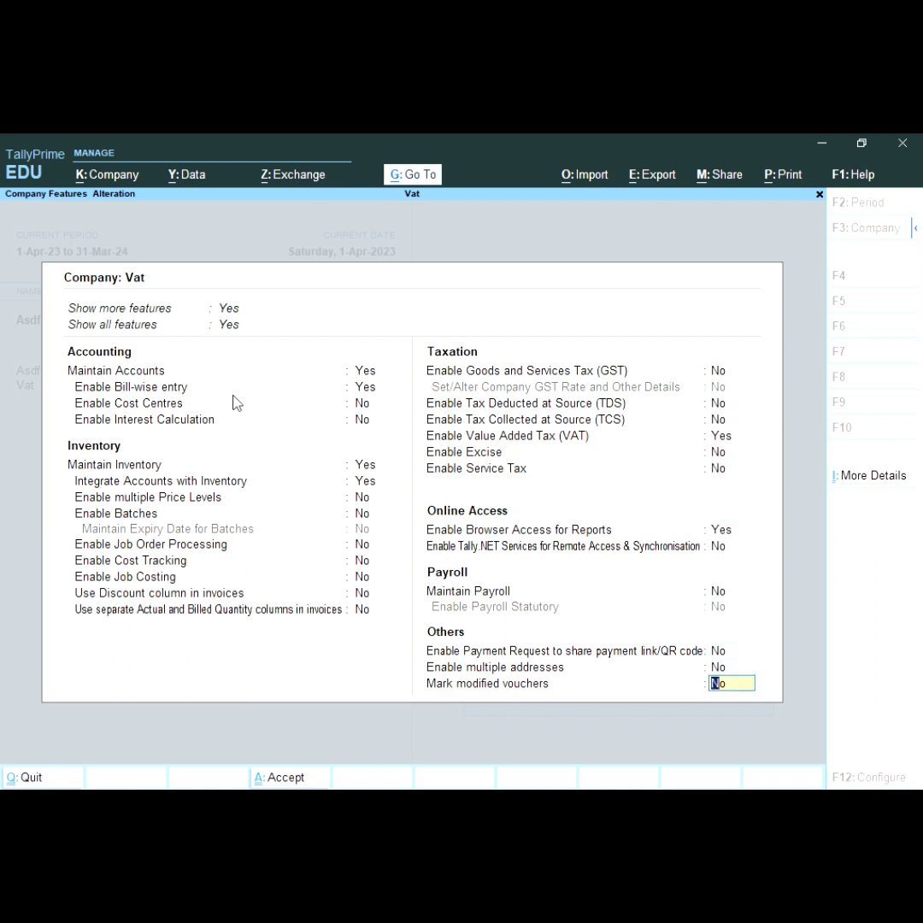
pyautogui.press('Return')
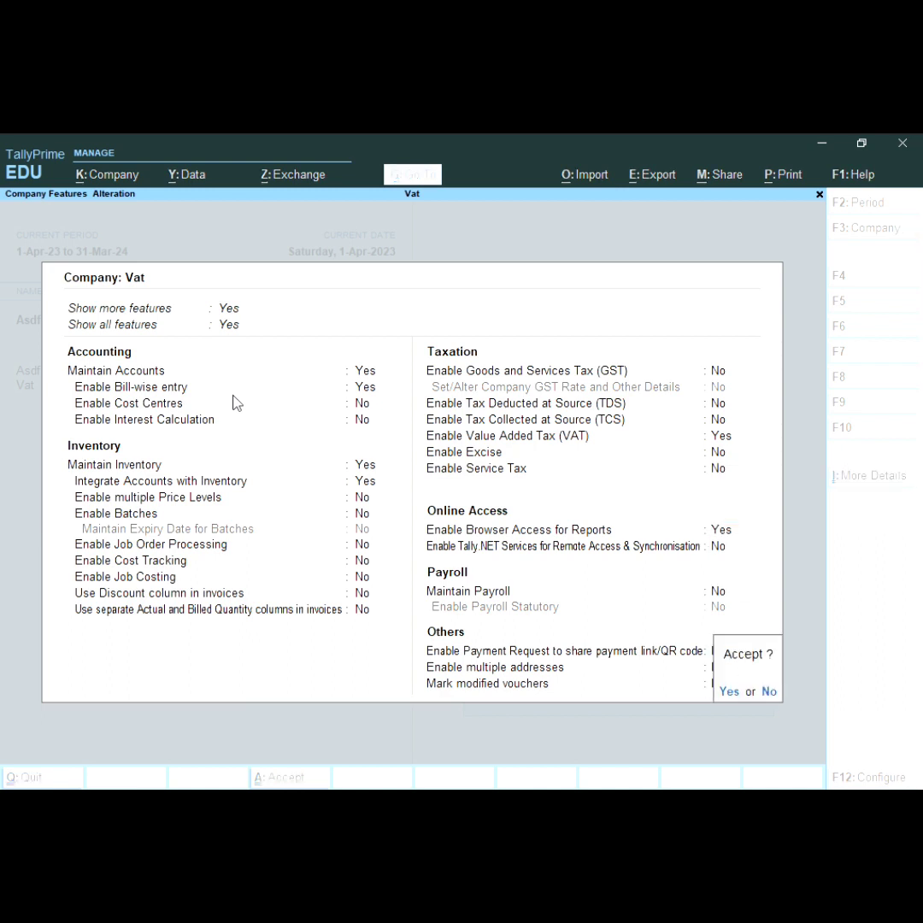
pyautogui.press('Return')
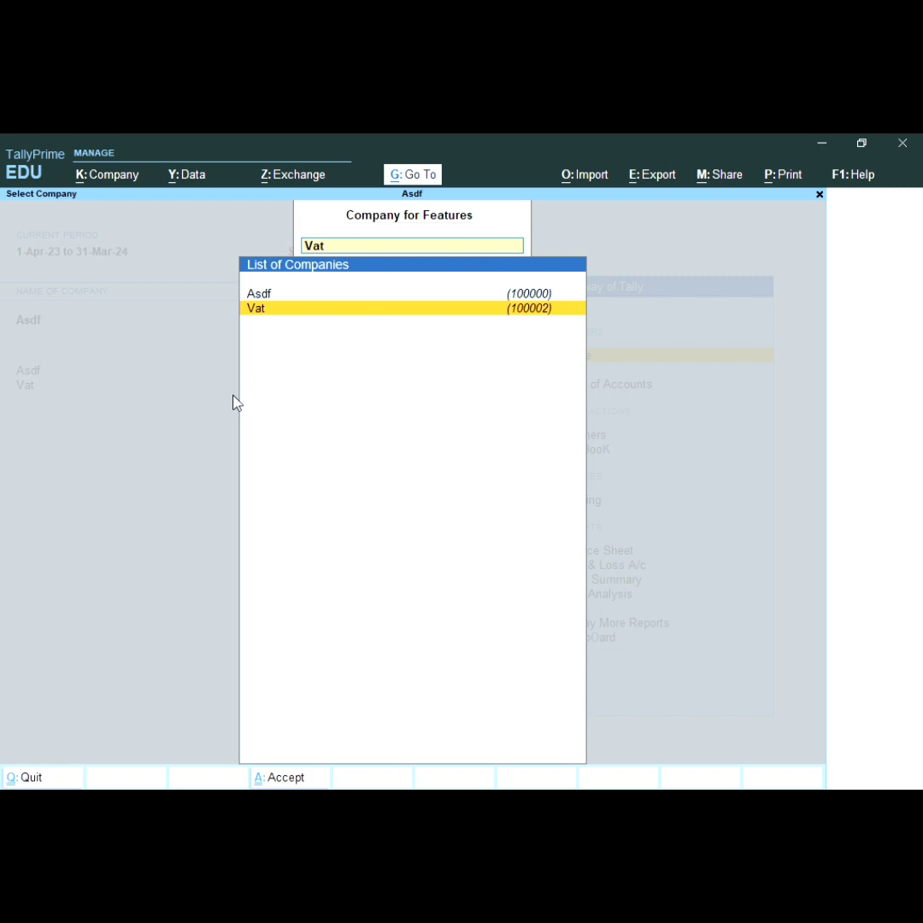
pyautogui.press('Escape')
pyautogui.press('Escape')
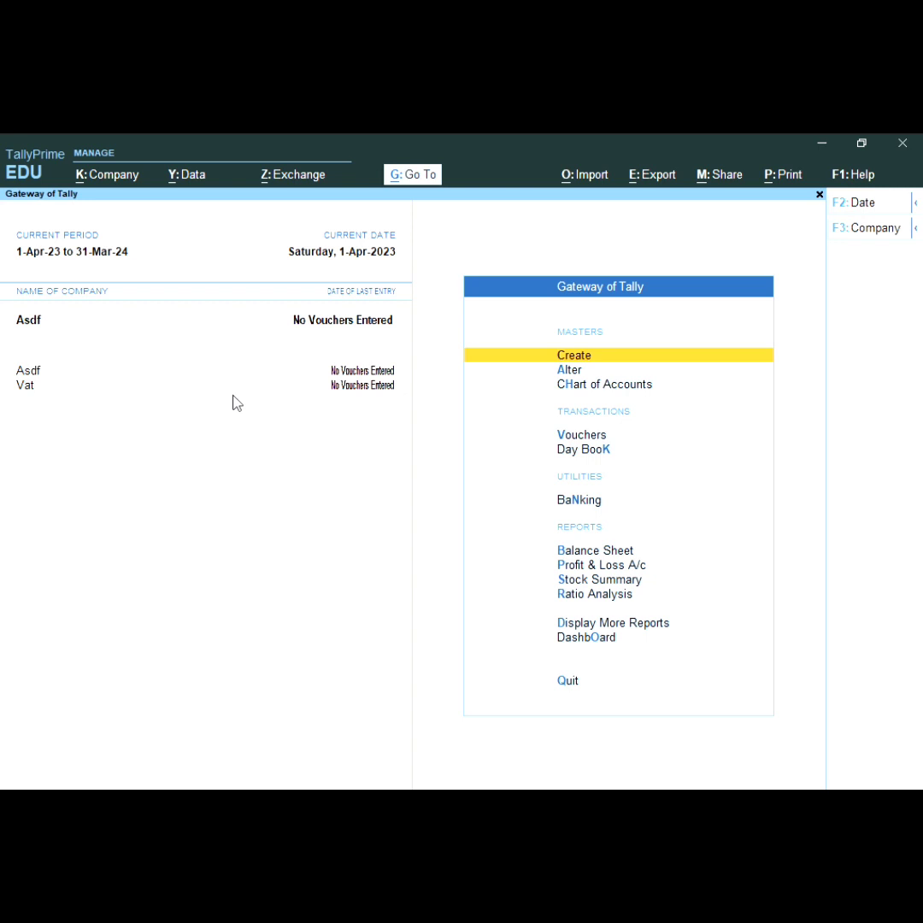
pyautogui.press('Down')
pyautogui.press('Up')
pyautogui.press('Return')
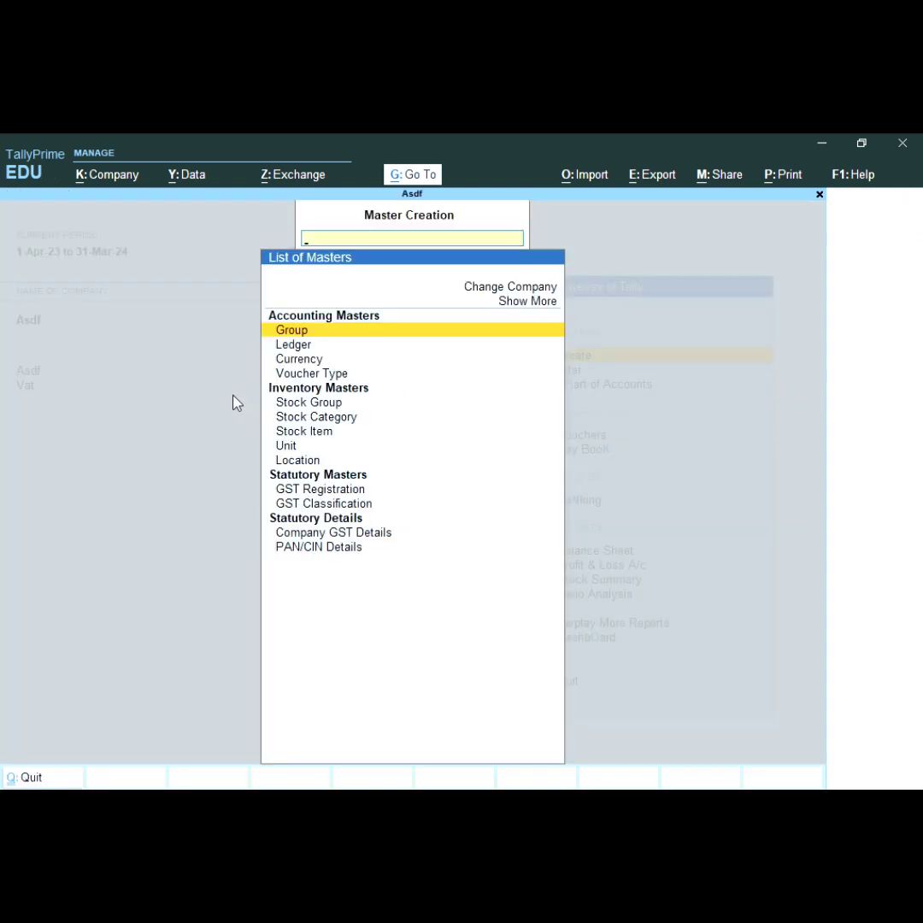
pyautogui.press('Down')
pyautogui.press('Down')
pyautogui.press('Down')
pyautogui.press('Down')
pyautogui.press('Up')
pyautogui.press('Up')
pyautogui.press('Up')
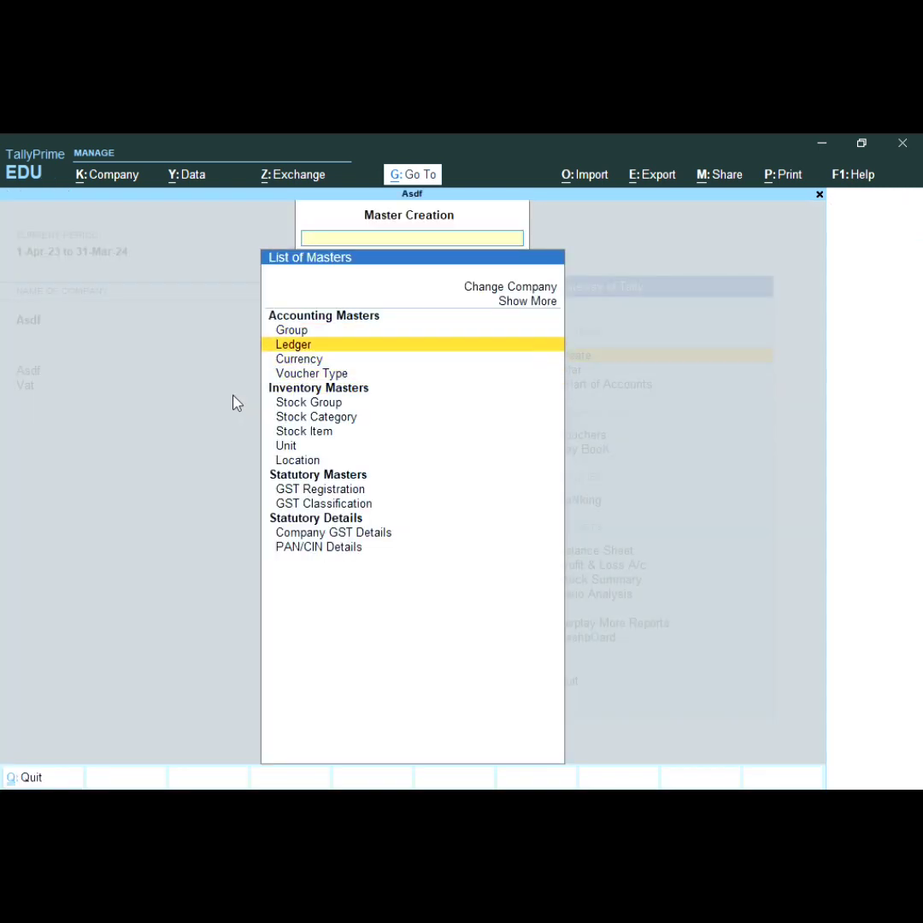
pyautogui.press('Return')
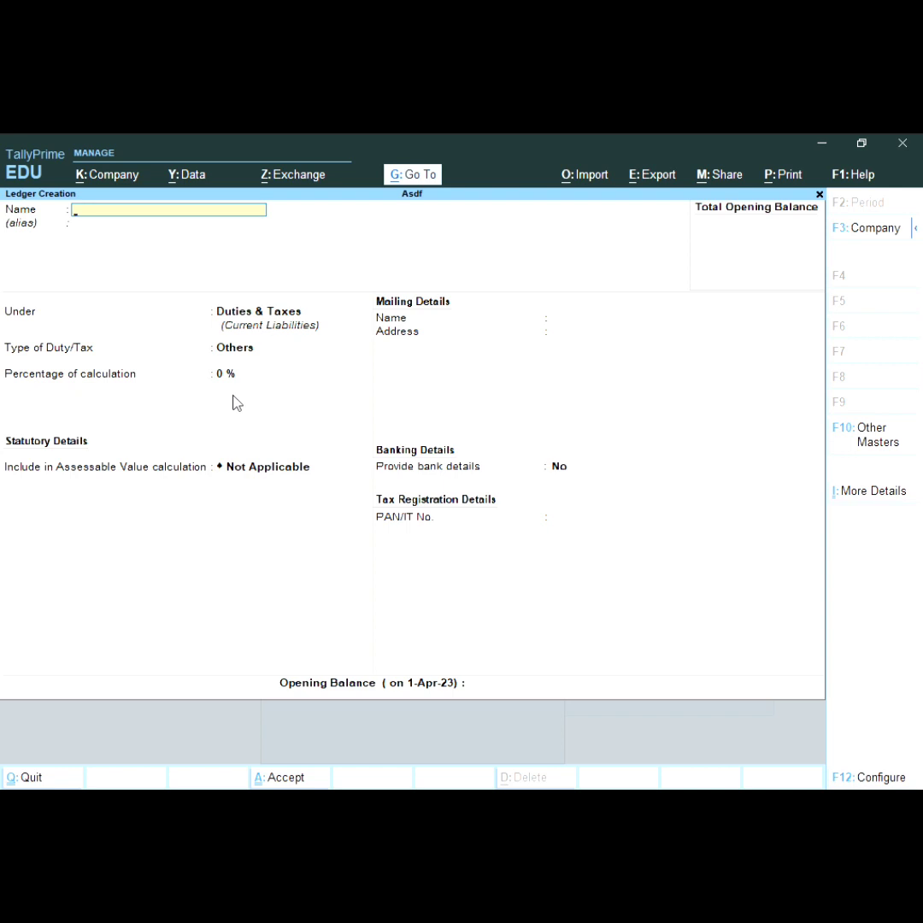
pyautogui.press('Escape')
pyautogui.press('y')
pyautogui.press('Escape')
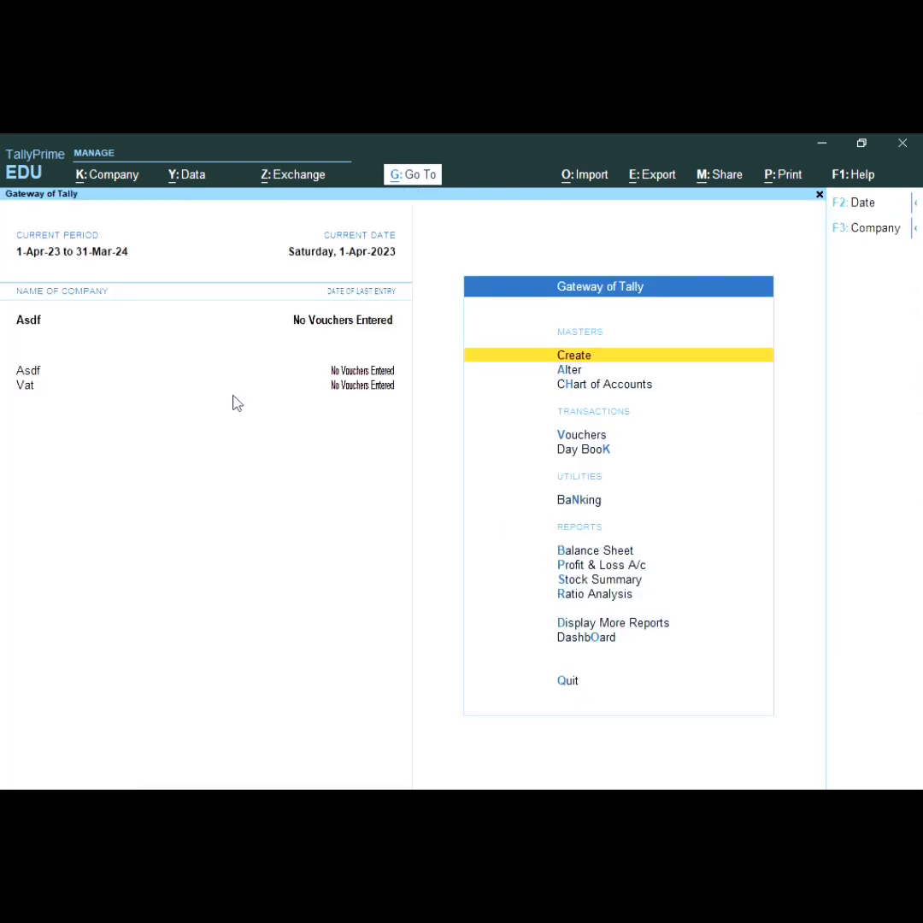
# - Start a Purchase voucher and leave its supplier invoice number and date blank
pyautogui.press('Down')
pyautogui.press('Down')
pyautogui.press('Down')
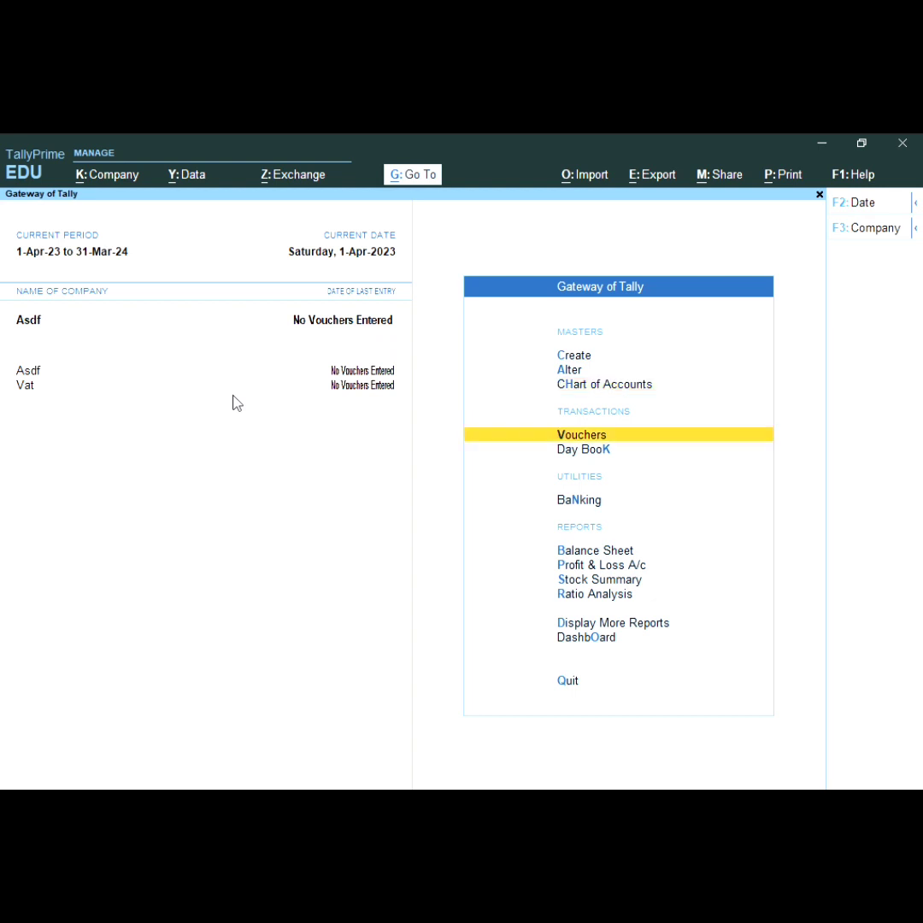
pyautogui.press('Return')
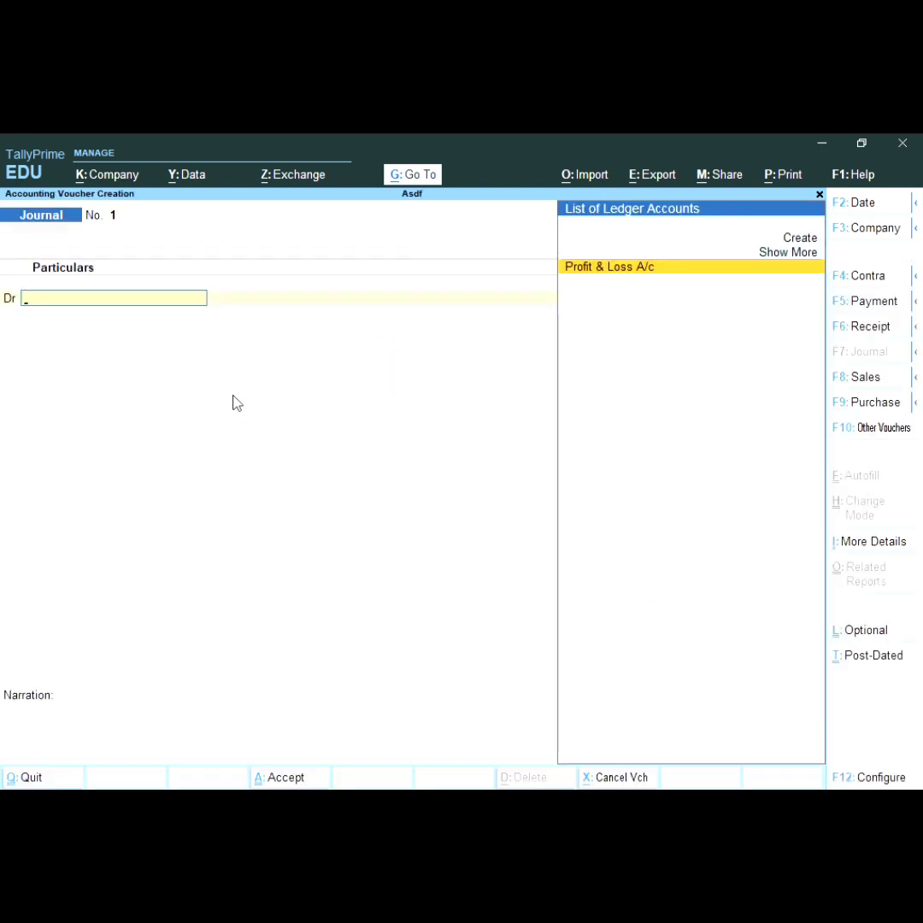
pyautogui.press('F9')
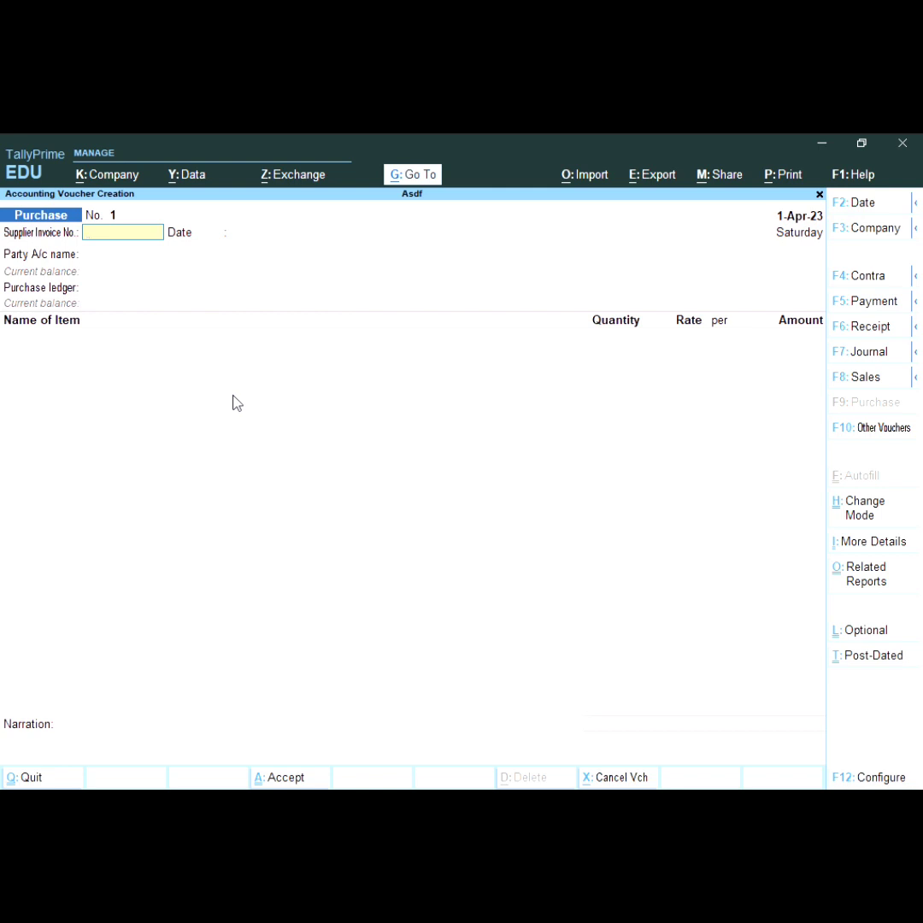
pyautogui.press('Return')
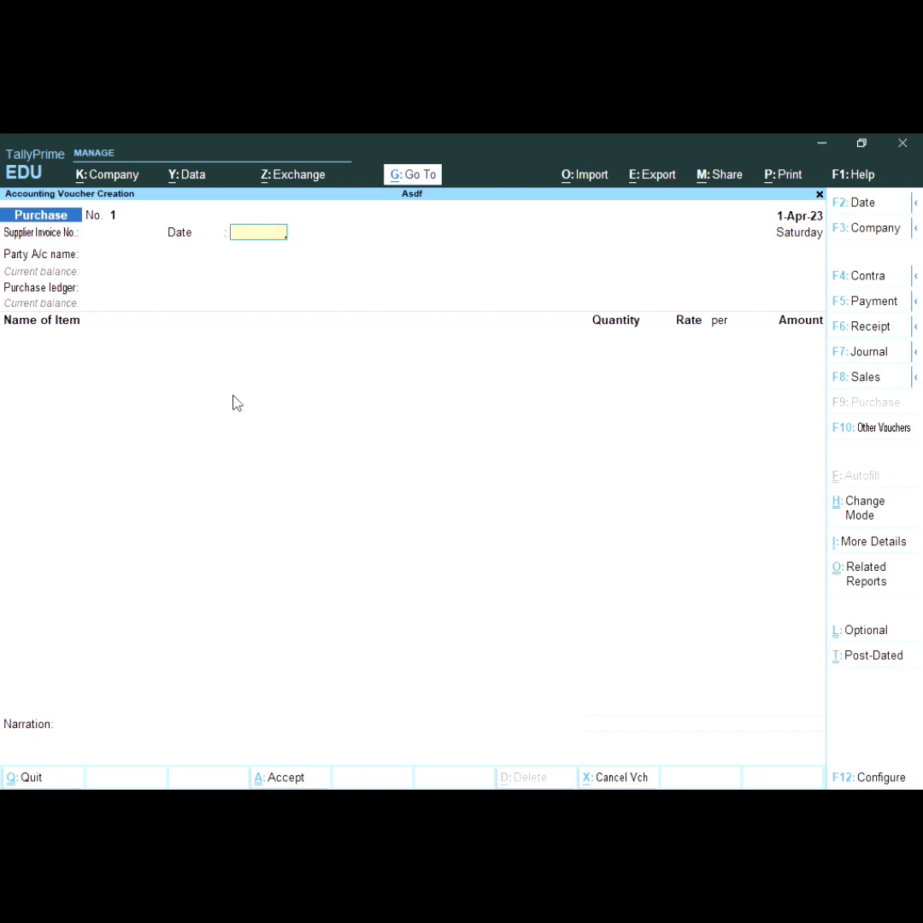
pyautogui.press('Return')
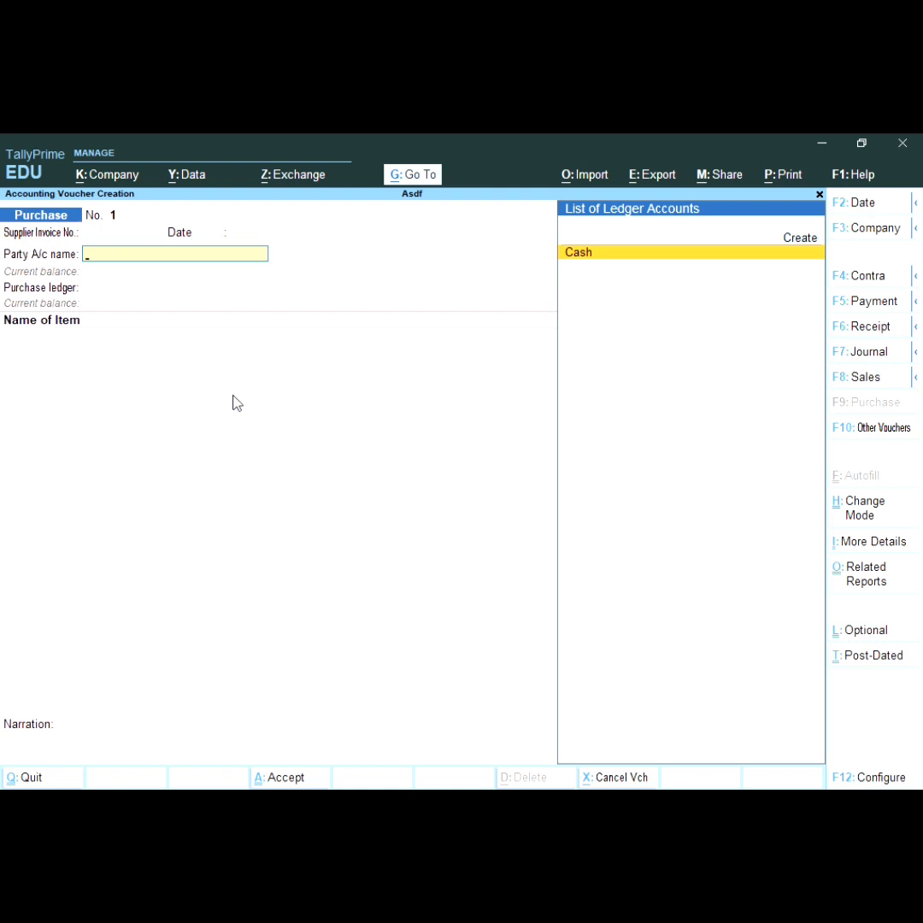
# - Create a party ledger from the voucher's Party A/c name, enter the supplier's name and group it under Sundry Creditors
pyautogui.press('ctrl')
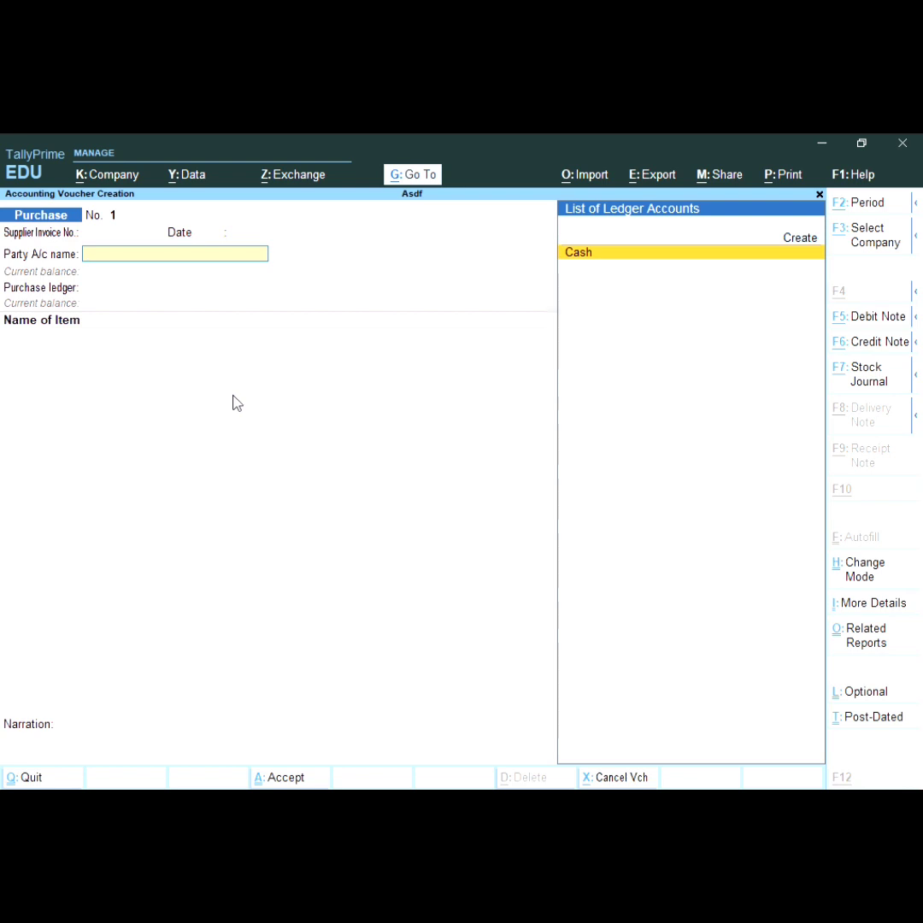
pyautogui.hotkey('alt', 'c')
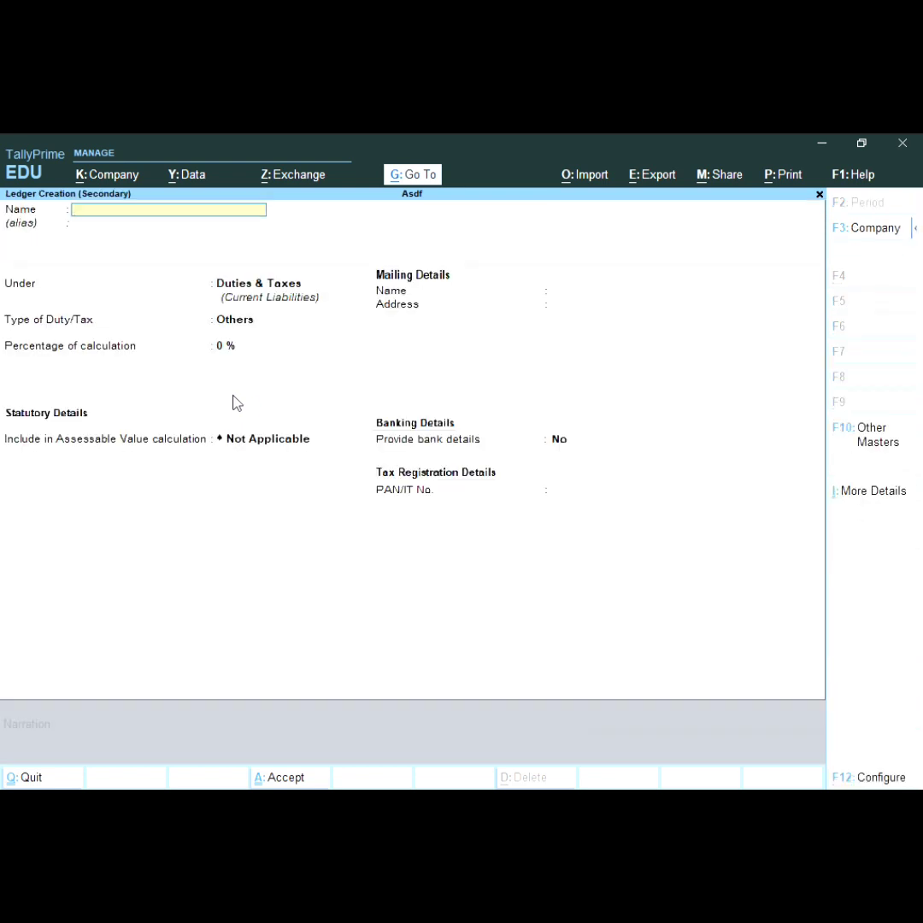
pyautogui.write('Satyam')
pyautogui.press('Return')
pyautogui.press('Return')
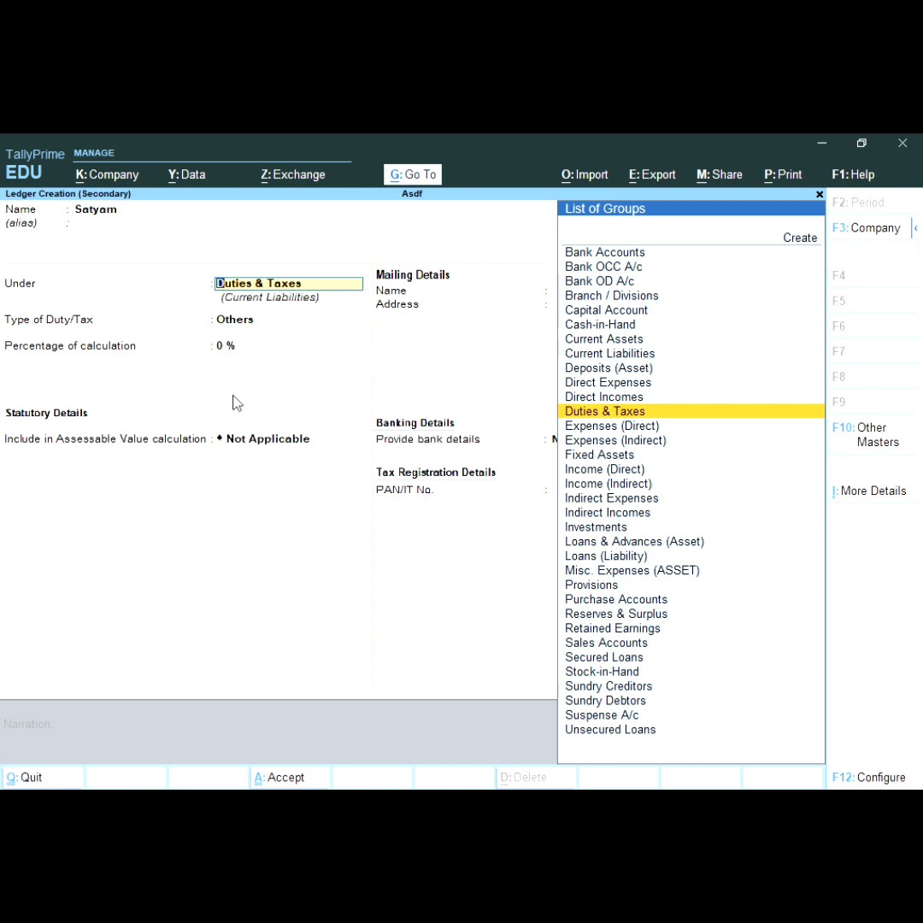
pyautogui.write('S')
pyautogui.press('Down')
pyautogui.press('Down')
pyautogui.press('Down')
pyautogui.press('Down')
pyautogui.press('Down')
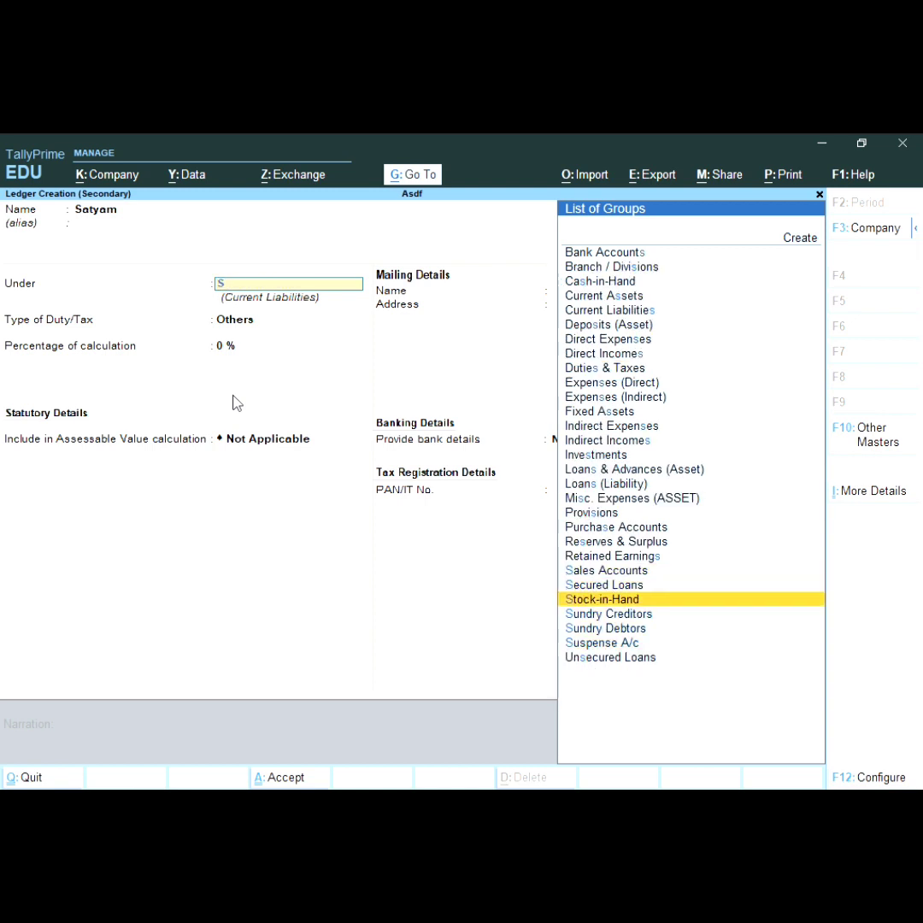
pyautogui.press('Up')
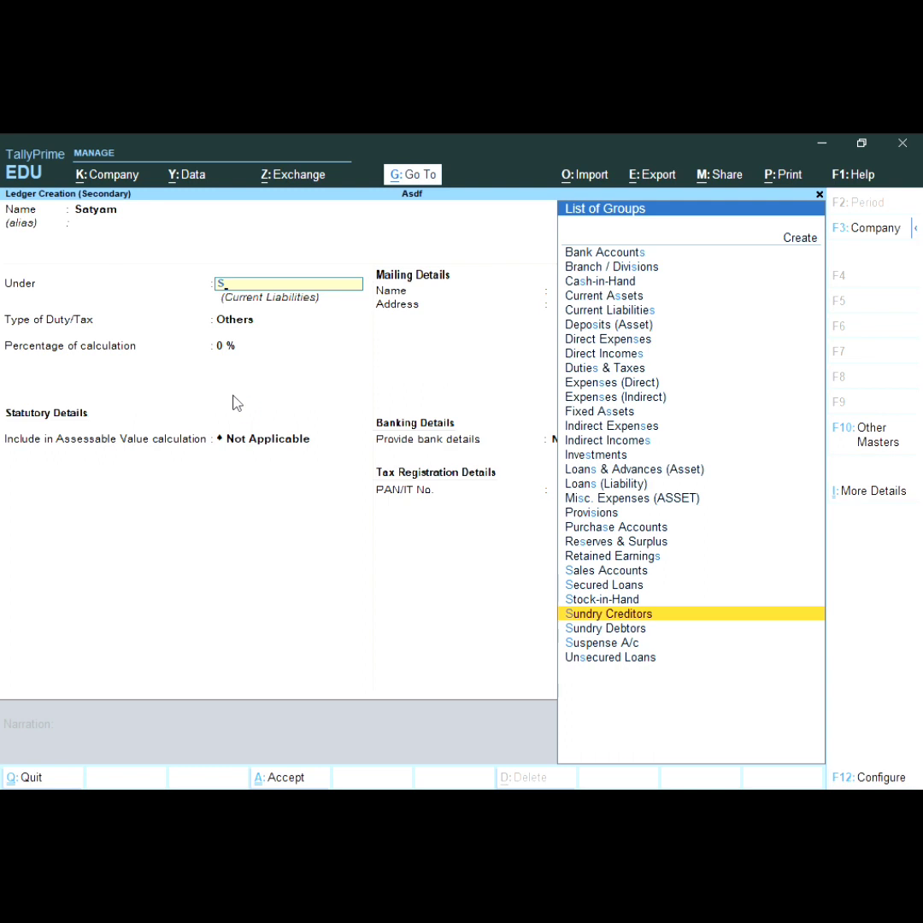
pyautogui.press('Return')
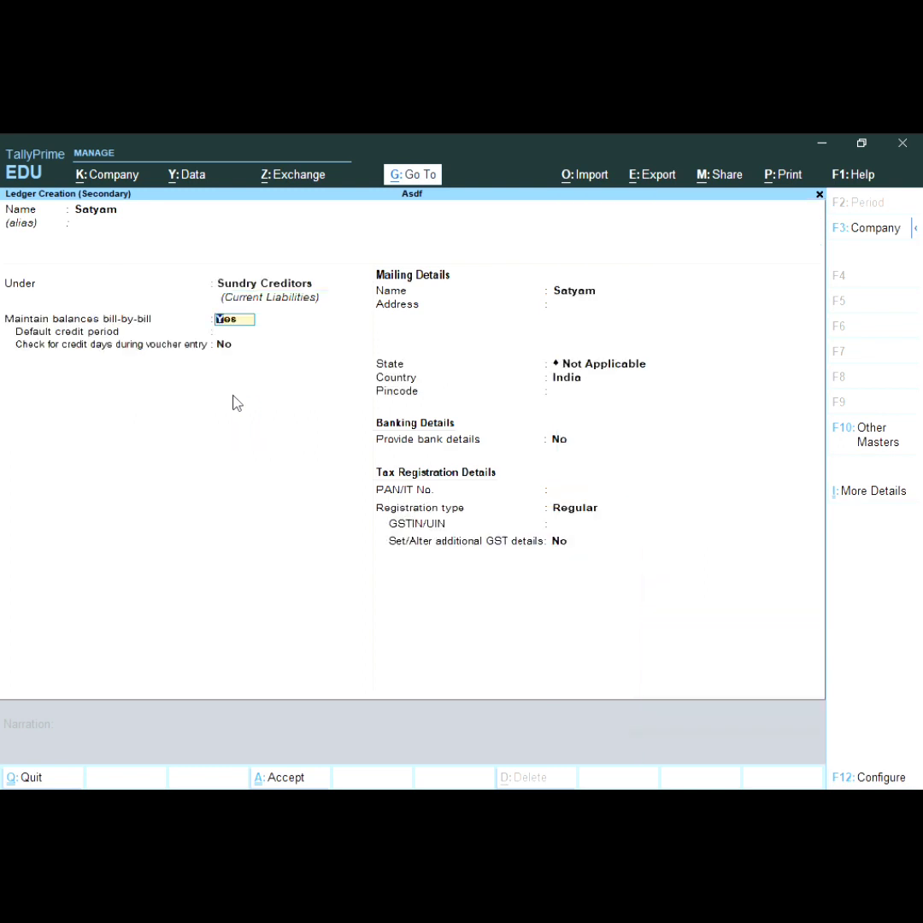
# - Keep the default bill-by-bill, mailing, banking and tax registration entries of the party ledger and save it
pyautogui.press('Return')
pyautogui.press('Return')
pyautogui.press('Return')
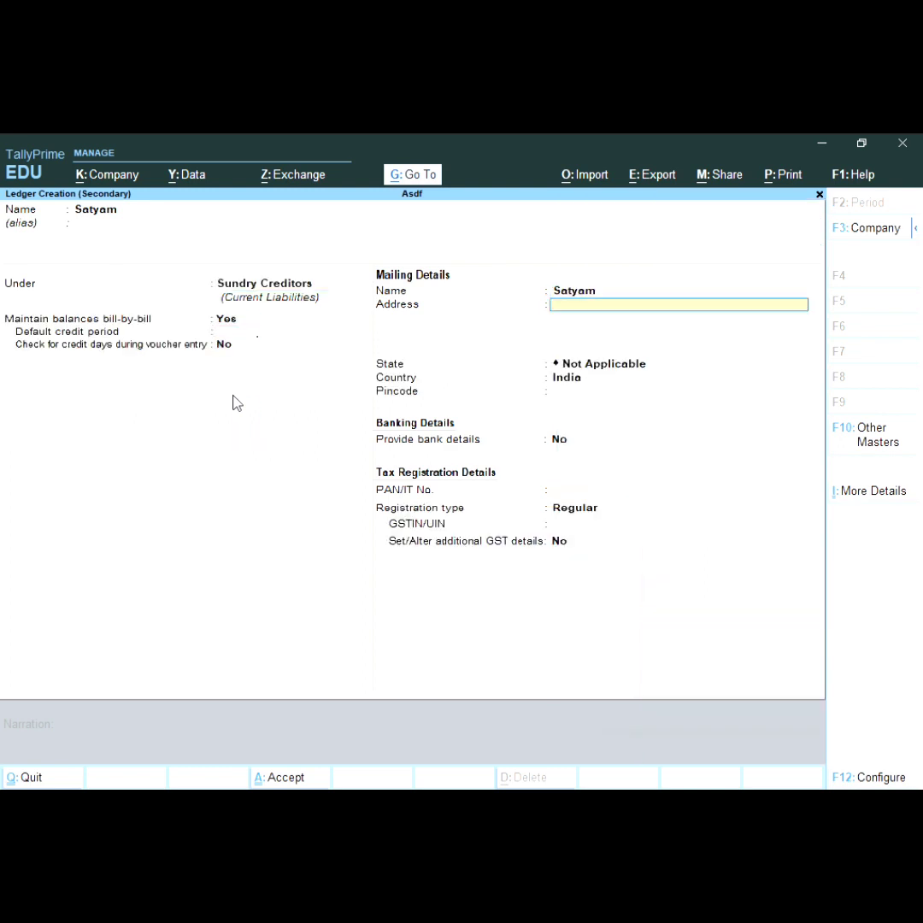
pyautogui.press('Return')
pyautogui.press('Return')
pyautogui.press('Return')
pyautogui.press('Return')
pyautogui.press('Return')
pyautogui.press('Return')
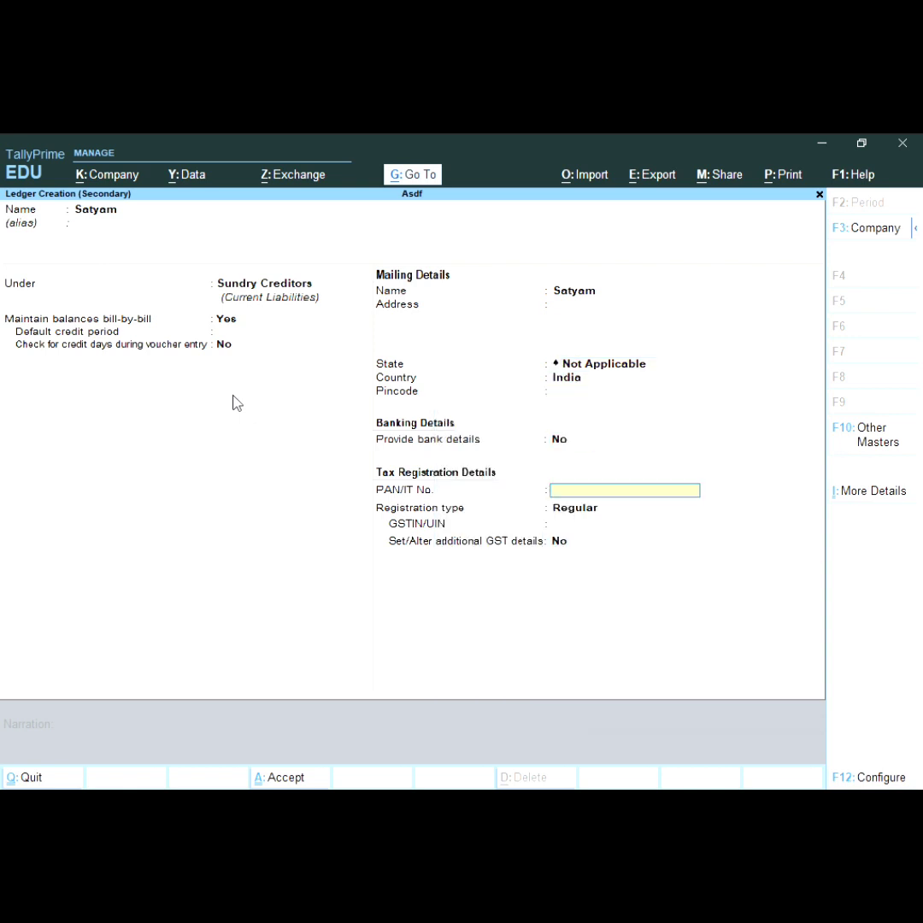
pyautogui.press('Return')
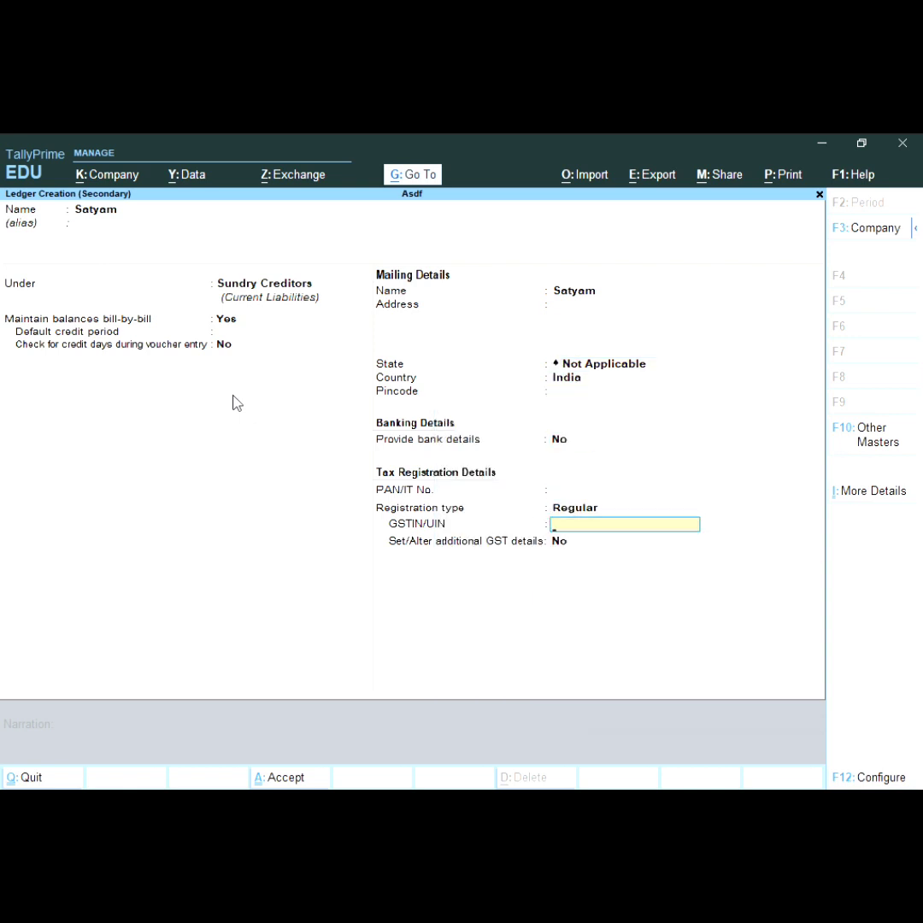
pyautogui.press('Return')
pyautogui.press('Return')
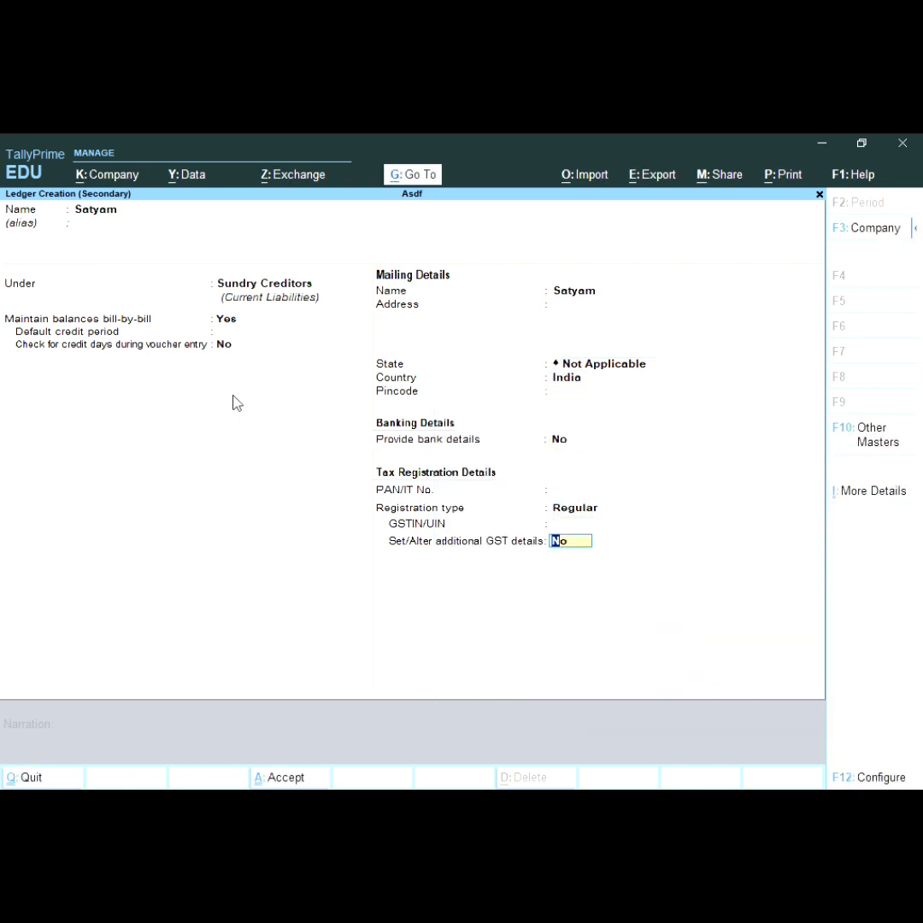
pyautogui.press('Return')
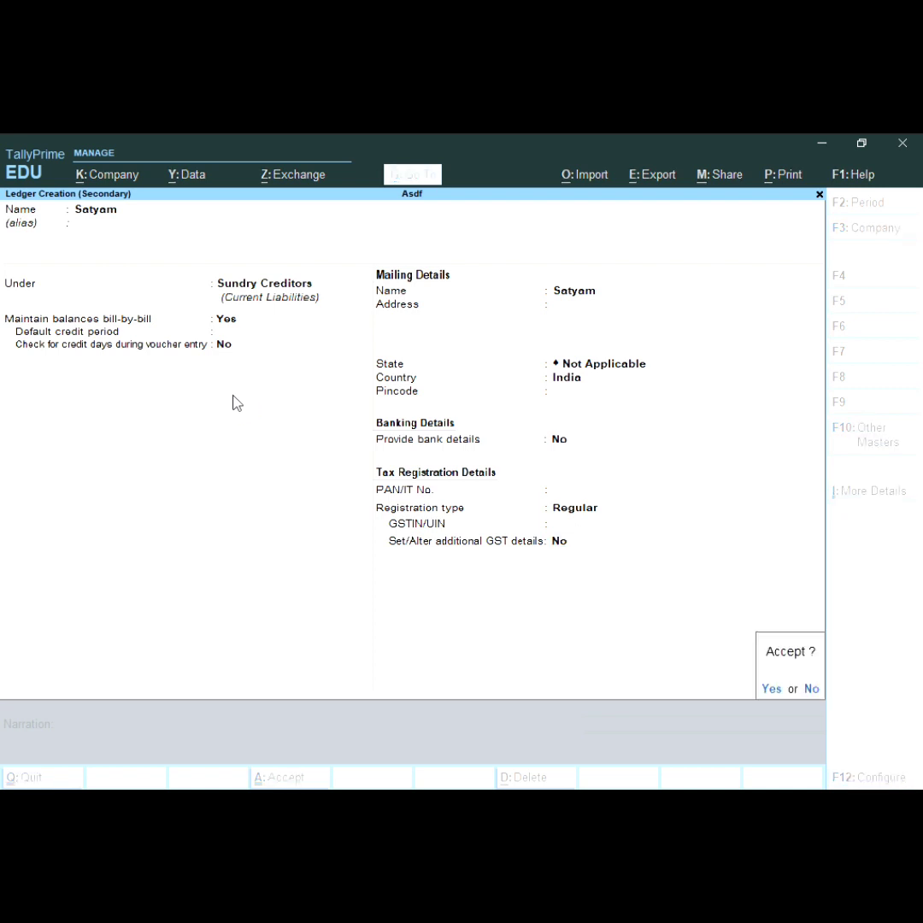
pyautogui.press('Return')
# - Leave all receipt details of the purchase voucher blank and accept the supplier's party details with their default entries
pyautogui.press('Return')
pyautogui.press('Return')
pyautogui.press('Return')
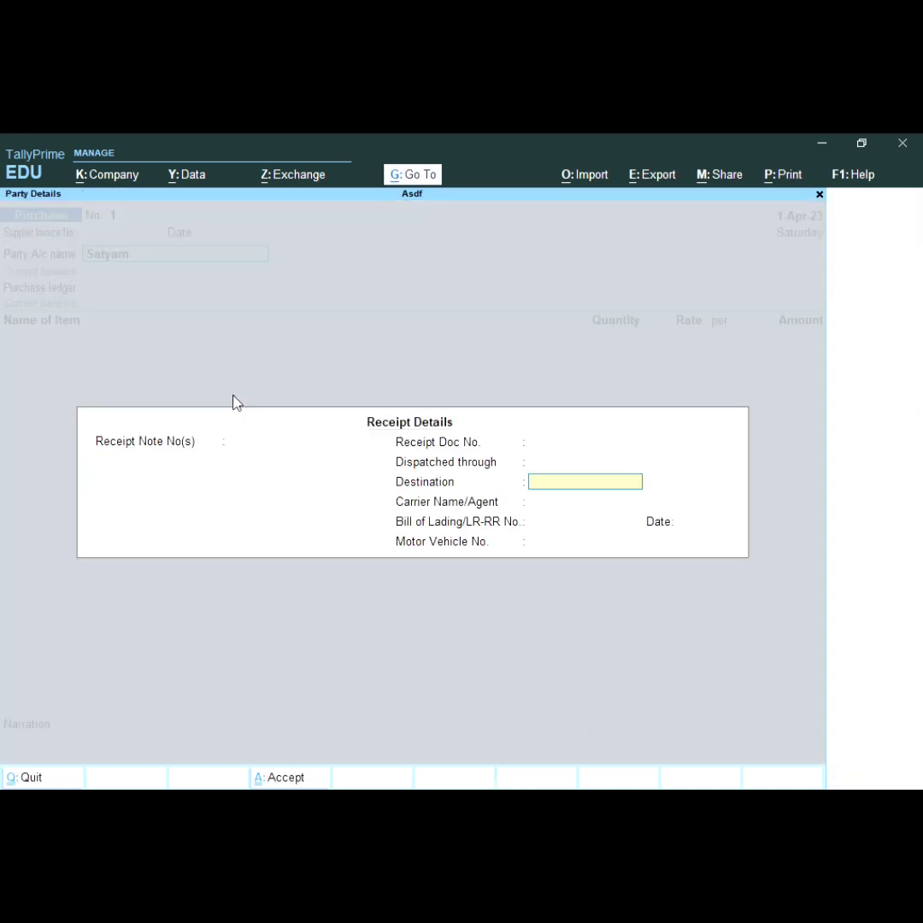
pyautogui.press('Return')
pyautogui.press('Return')
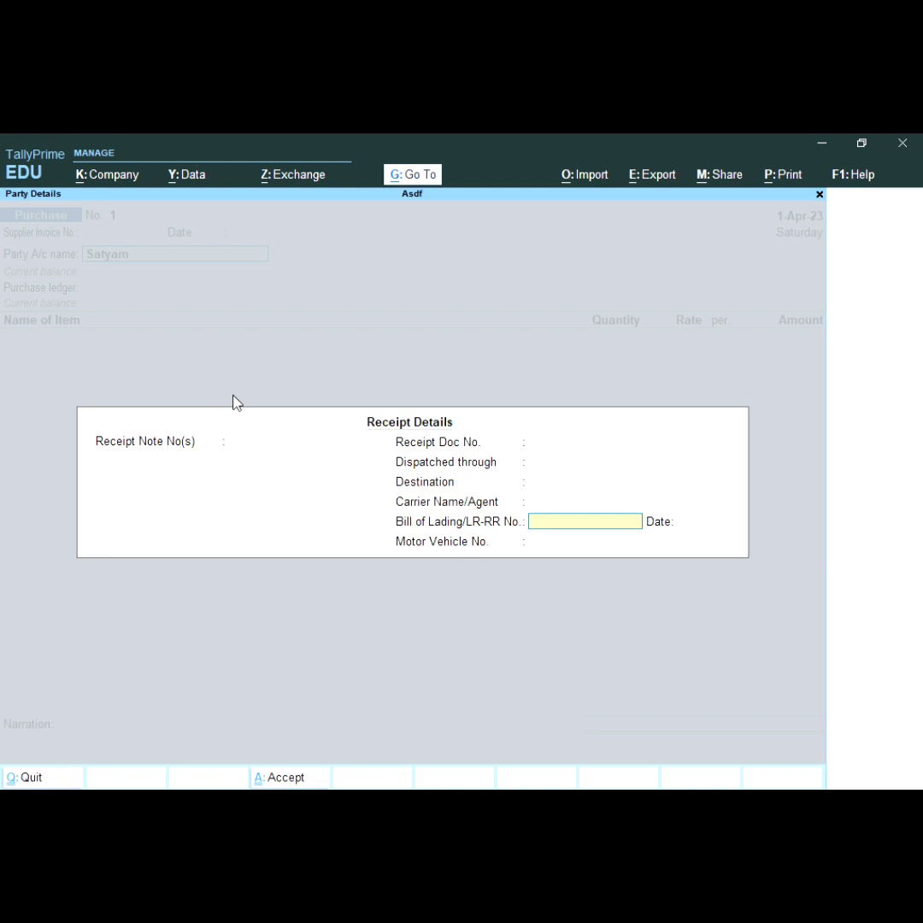
pyautogui.press('Return')
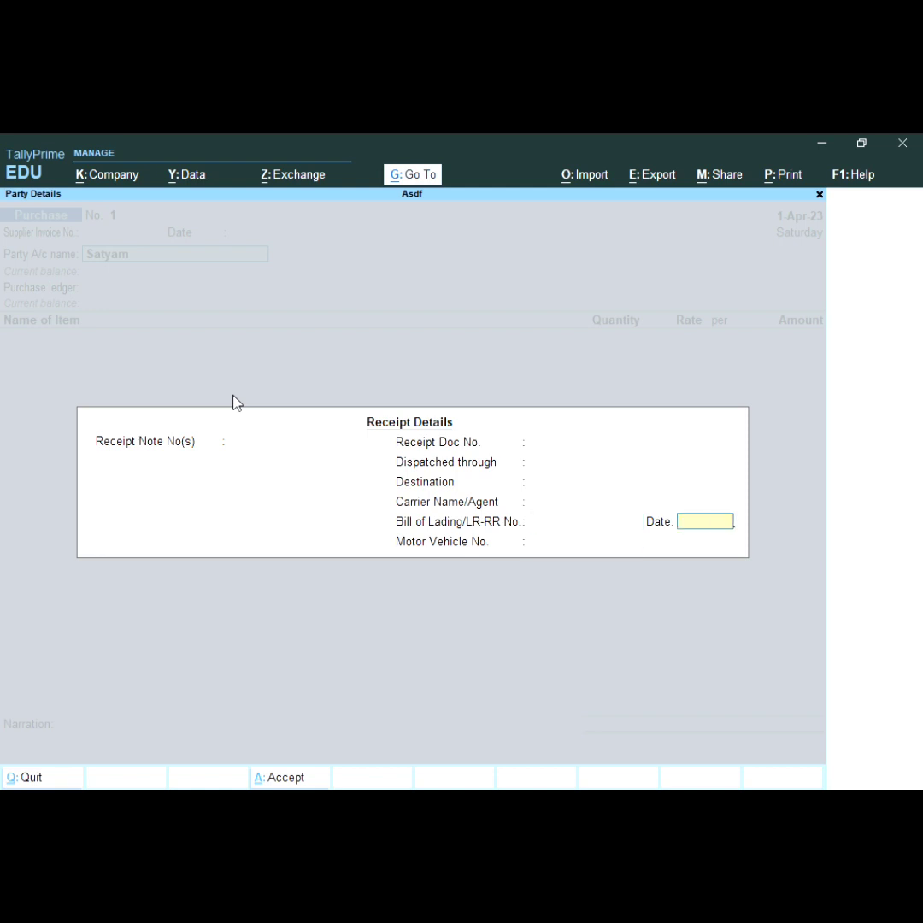
pyautogui.press('Return')
pyautogui.press('Return')
pyautogui.press('Return')
pyautogui.press('Return')
pyautogui.press('Return')
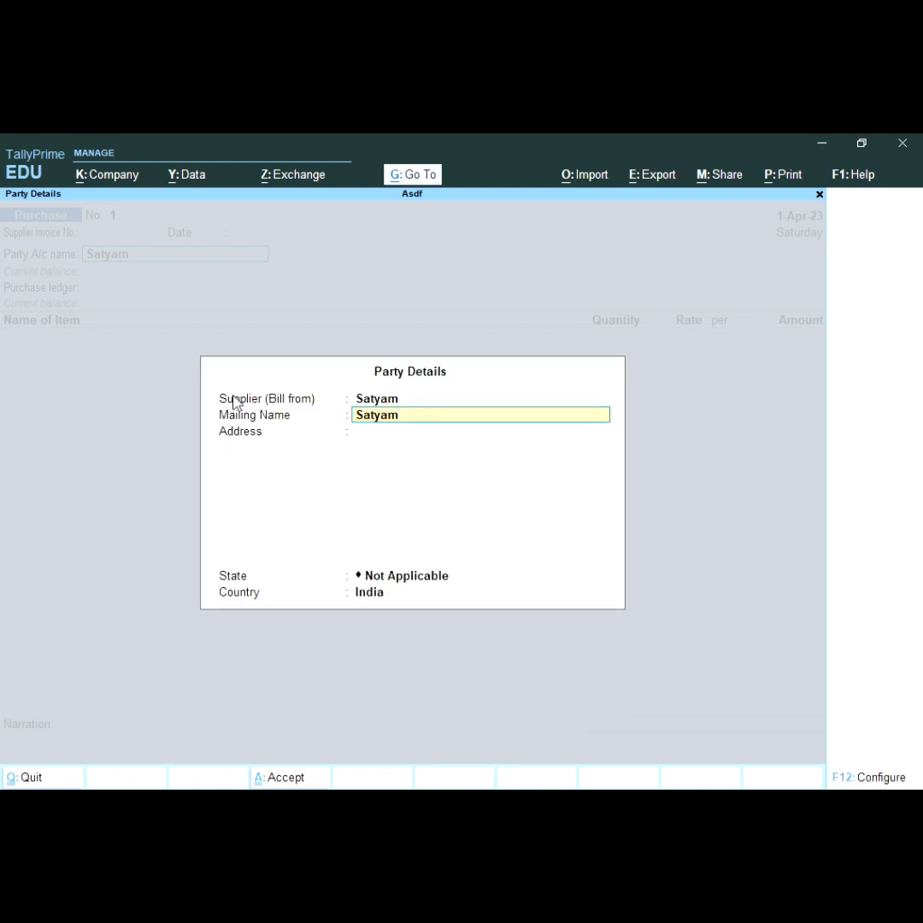
pyautogui.press('Return')
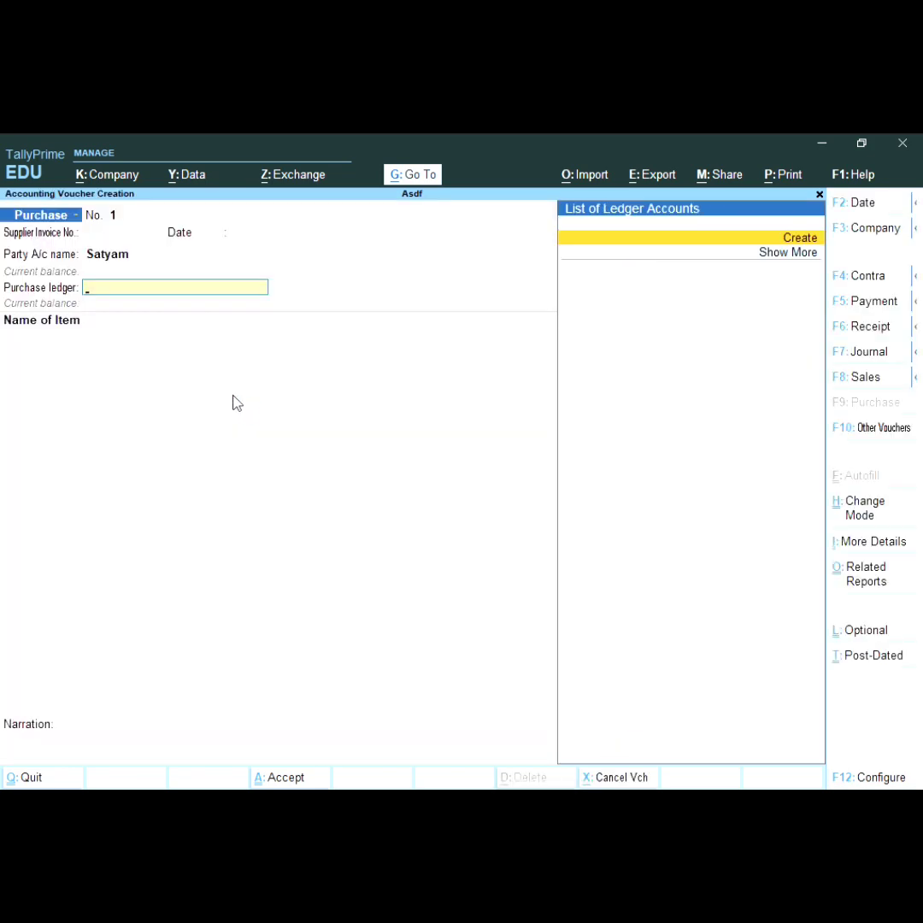
# - Create a ledger named Purchase for the voucher's purchase ledger and group it under Purchase Accounts
pyautogui.press('Return')
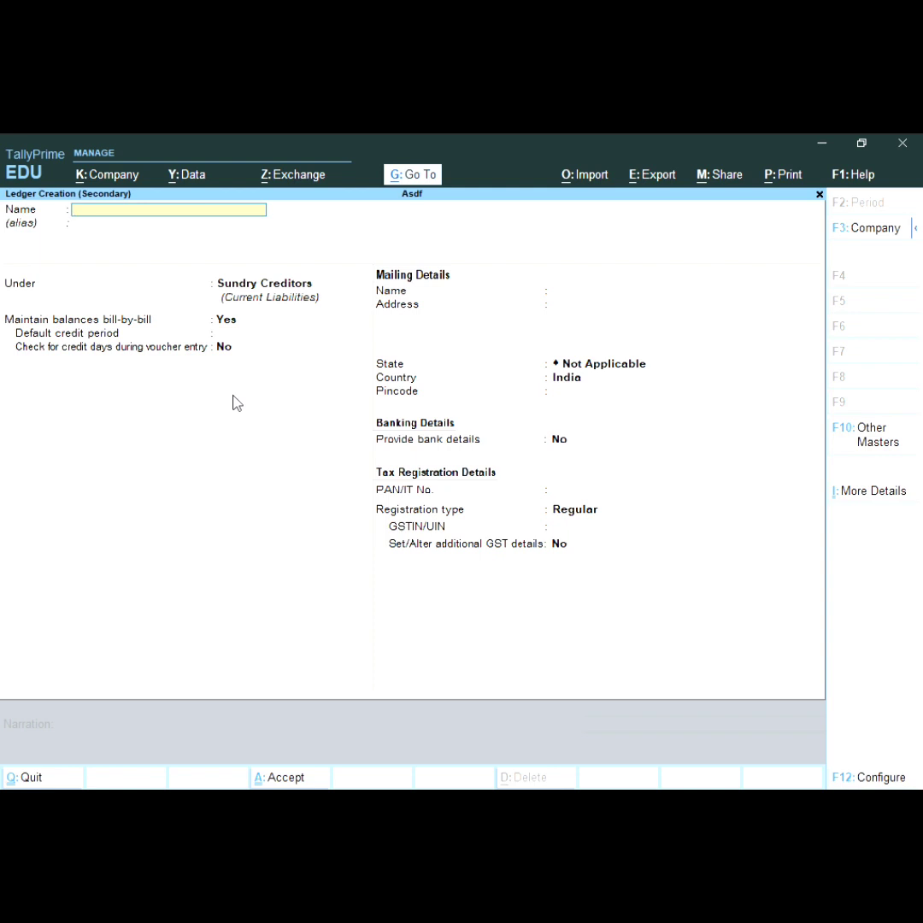
pyautogui.press('ctrl')
pyautogui.write('Purchase')
pyautogui.press('Return')
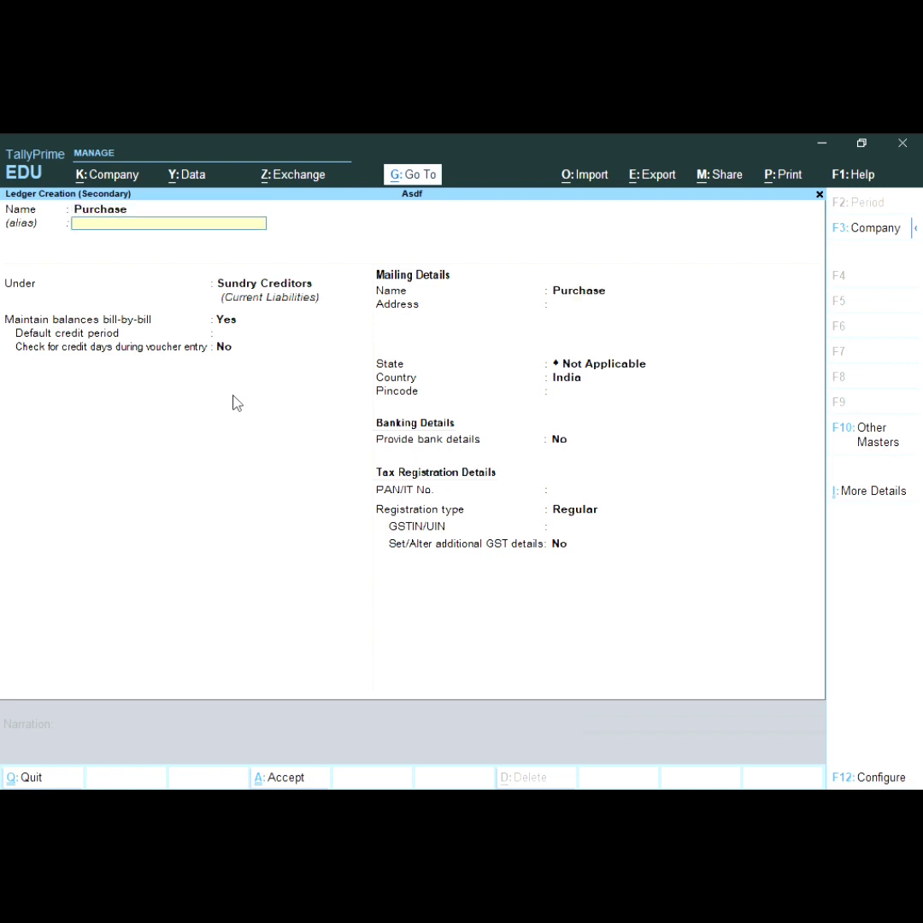
pyautogui.press('Return')
pyautogui.write('P')
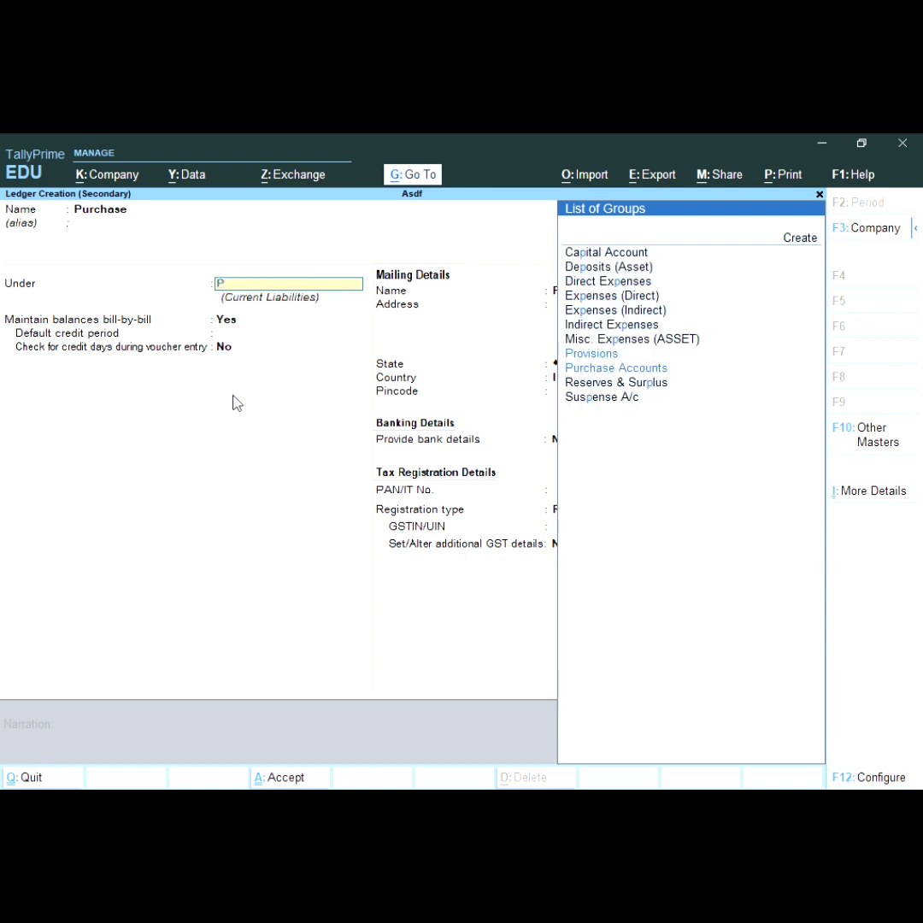
pyautogui.press('Down')
pyautogui.press('Return')
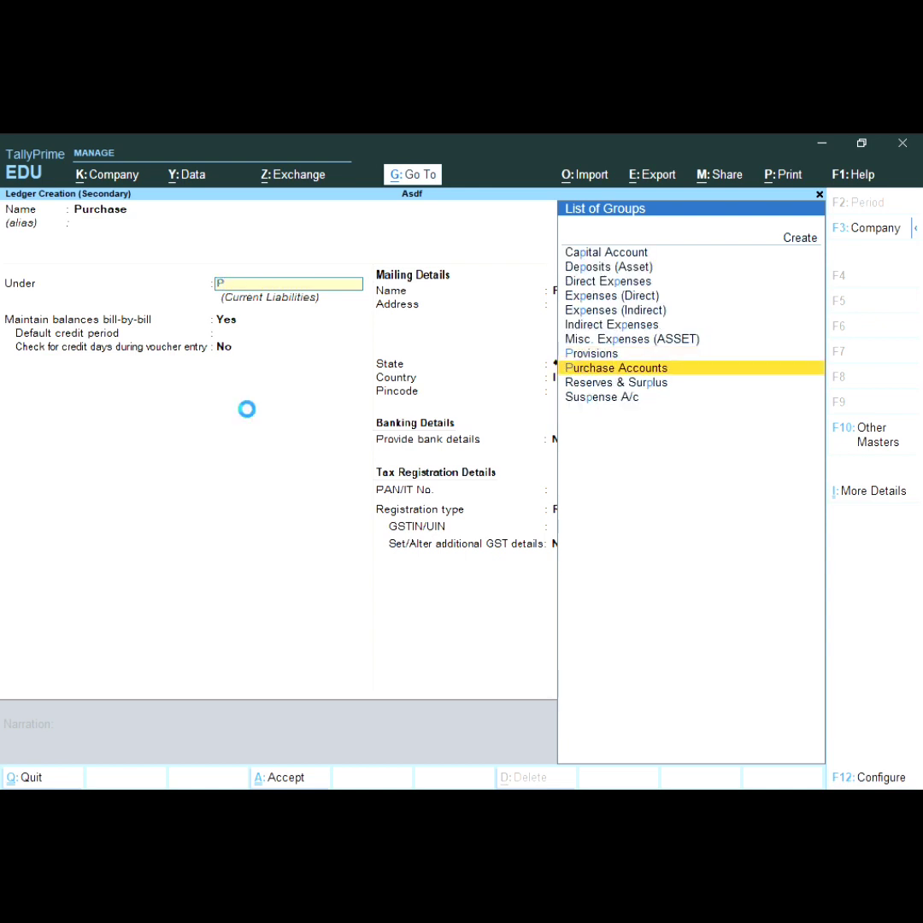
# - Set the Purchase ledger's type of supply to Goods, keep its other statutory defaults and save the ledger
pyautogui.press('Return')
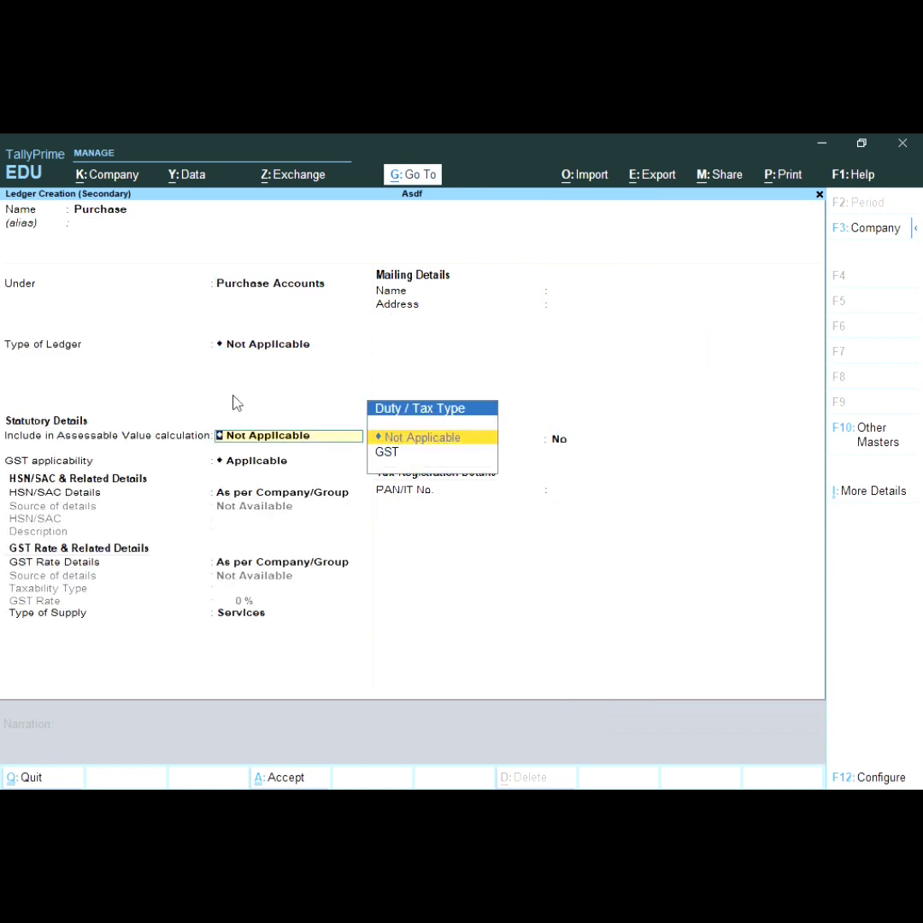
pyautogui.press('Return')
pyautogui.press('Return')
pyautogui.press('Return')
pyautogui.press('Return')
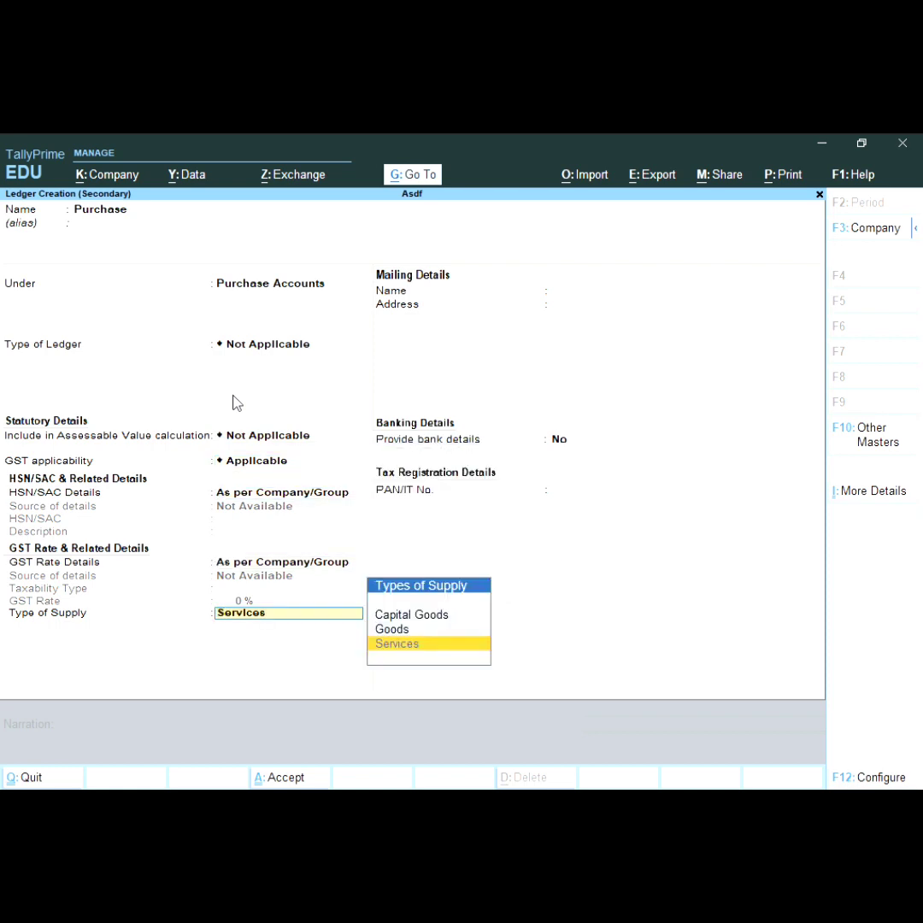
pyautogui.press('Up')
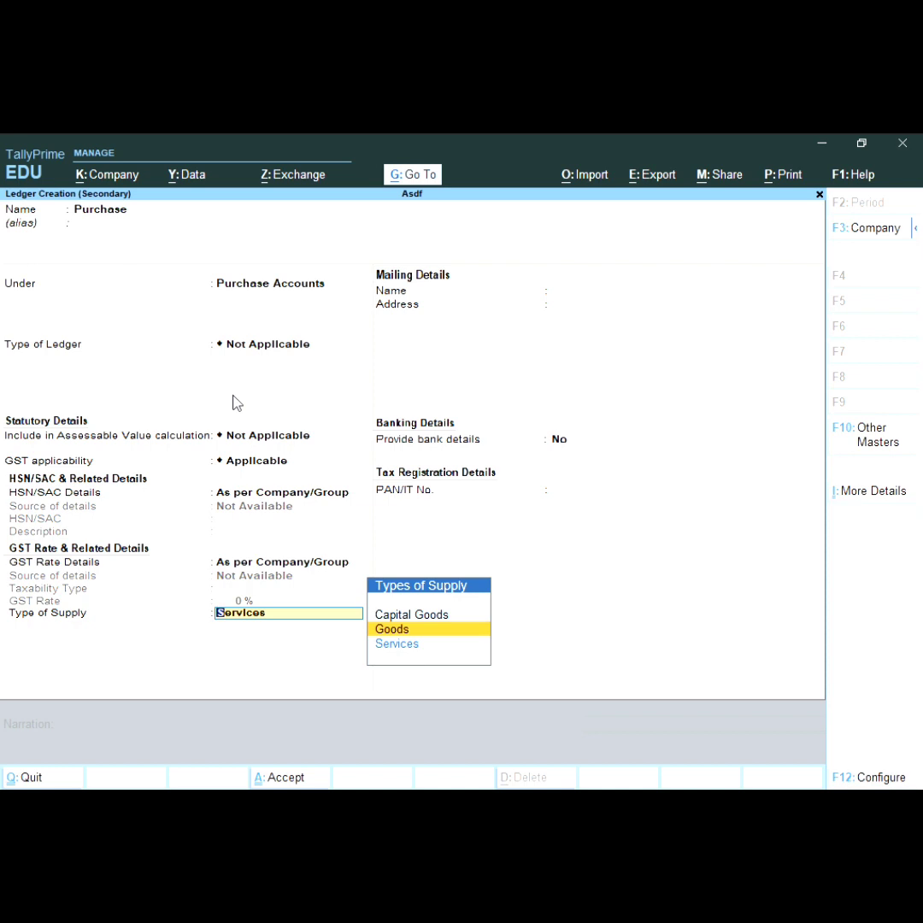
pyautogui.press('Return')
pyautogui.press('Return')
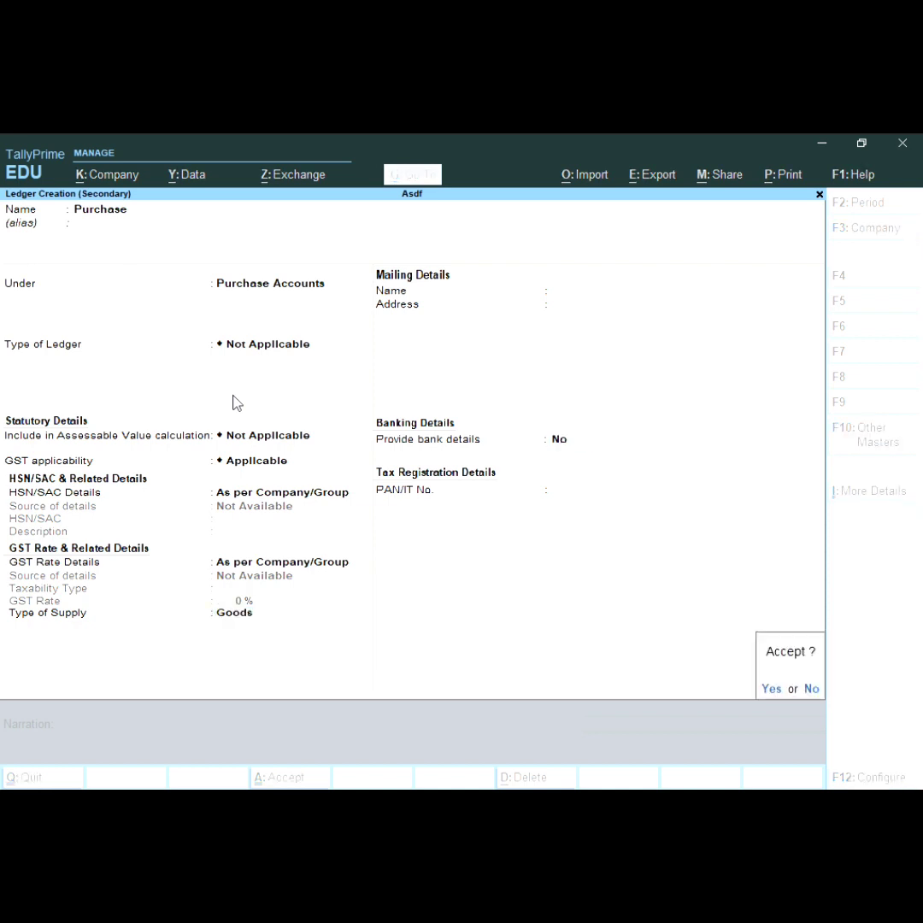
pyautogui.press('Return')
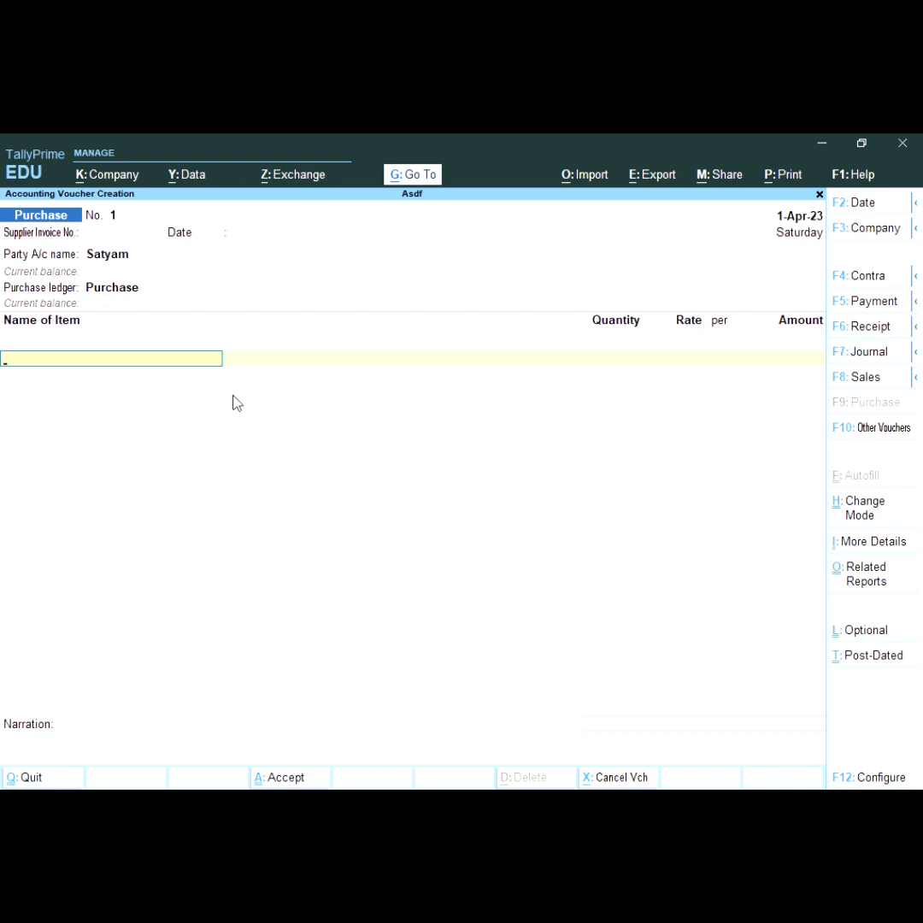
# - Start a new stock item from the voucher's item line and name it Apple
pyautogui.hotkey('alt', 'c')
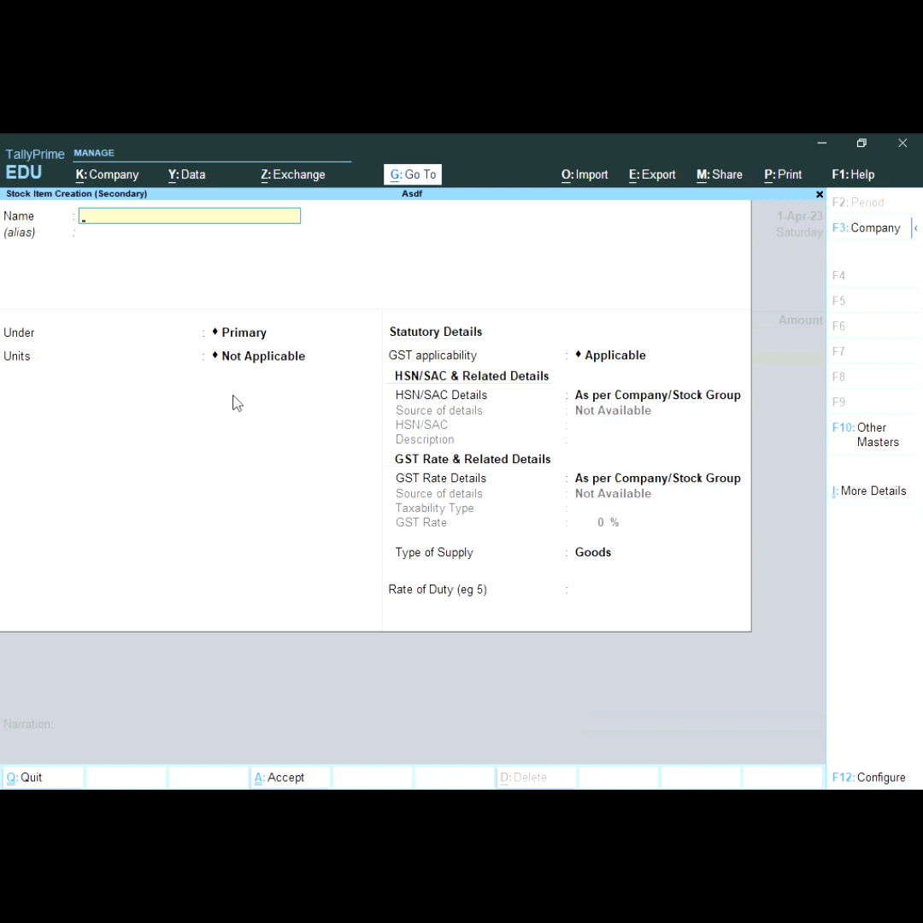
pyautogui.write('Apple')
pyautogui.press('Return')
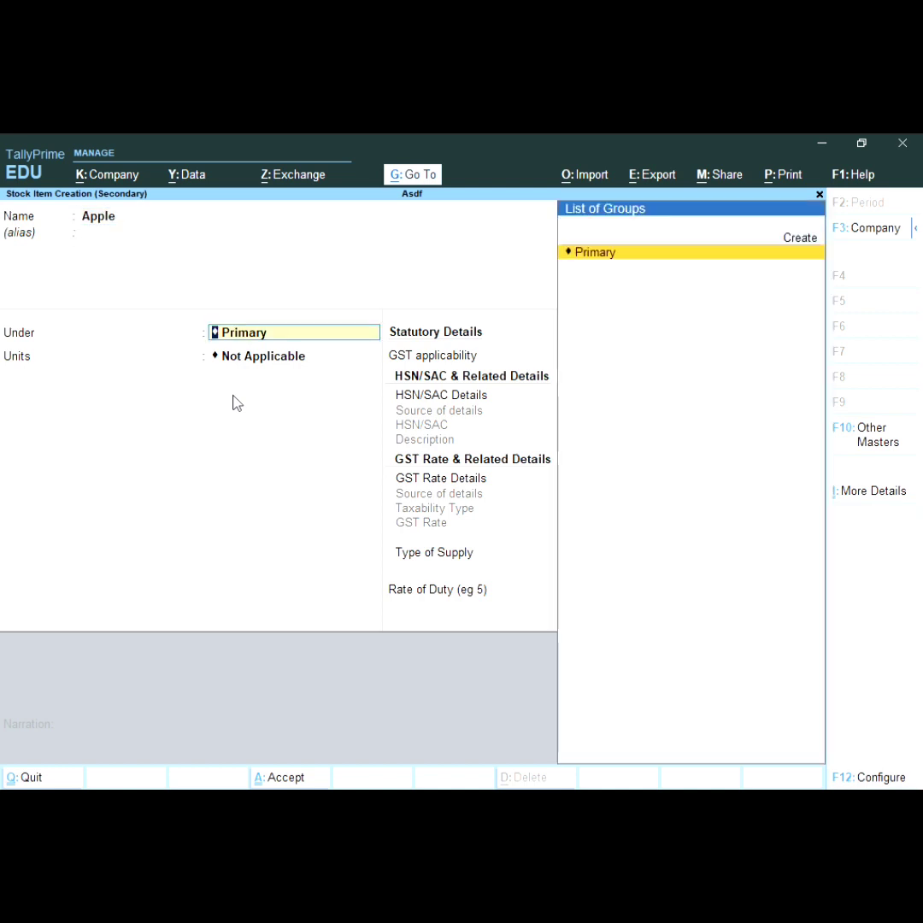
# - Create a stock group named Fruit under Primary with default HSN/SAC and GST rate details, and assign it to the Apple item
pyautogui.hotkey('alt', 'c')
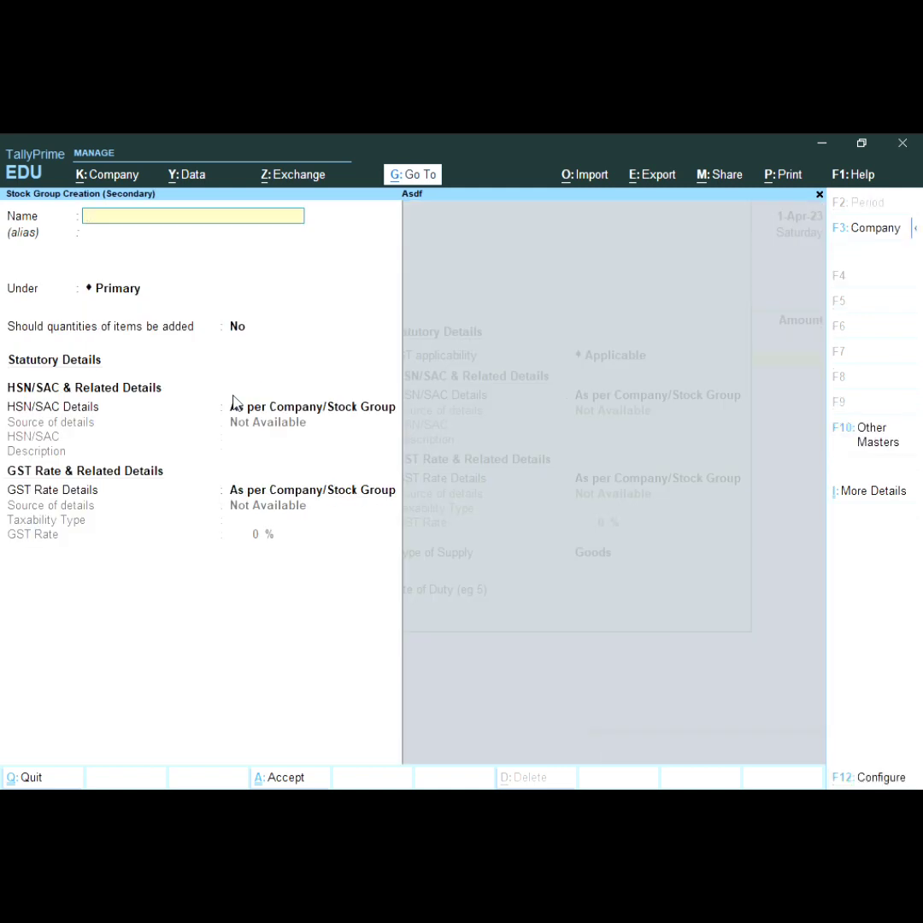
pyautogui.write('Fruit')
pyautogui.press('Return')
pyautogui.press('Return')
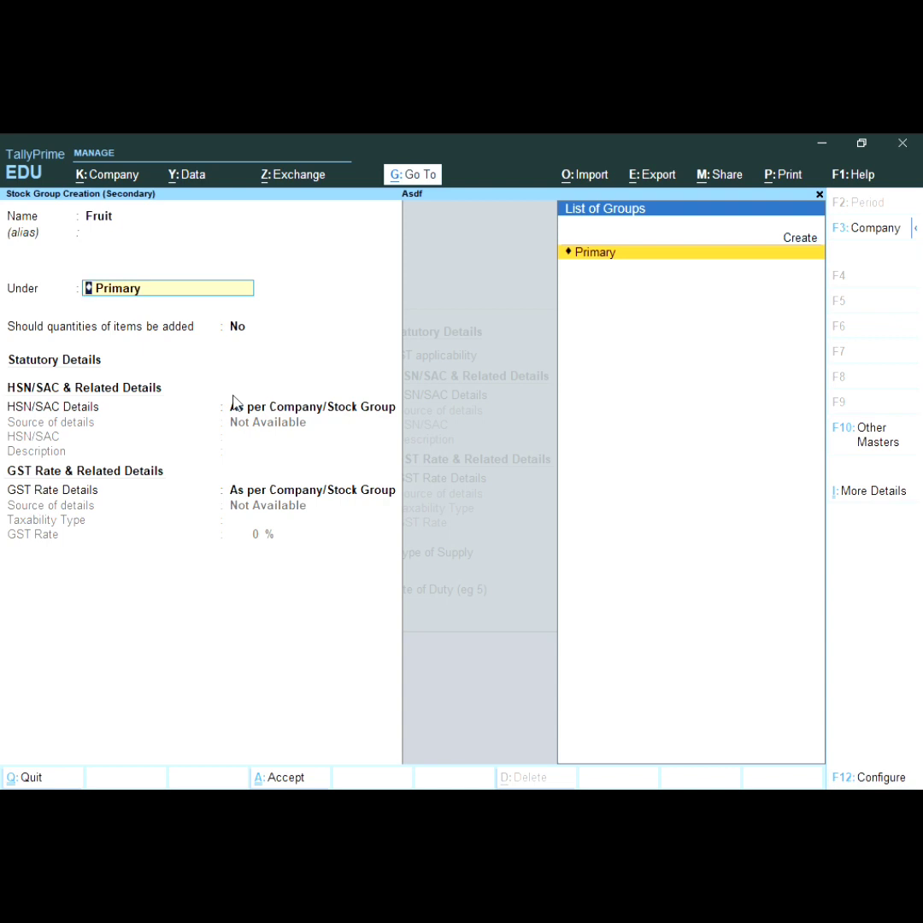
pyautogui.press('Return')
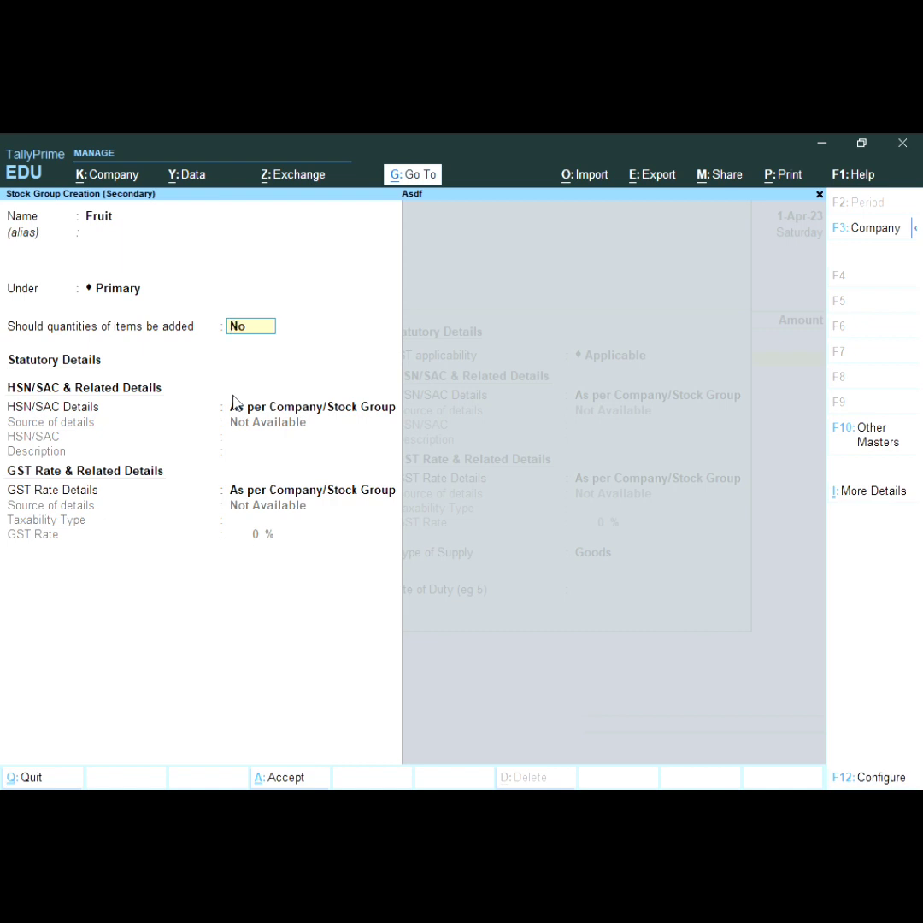
pyautogui.press('Return')
pyautogui.press('Return')
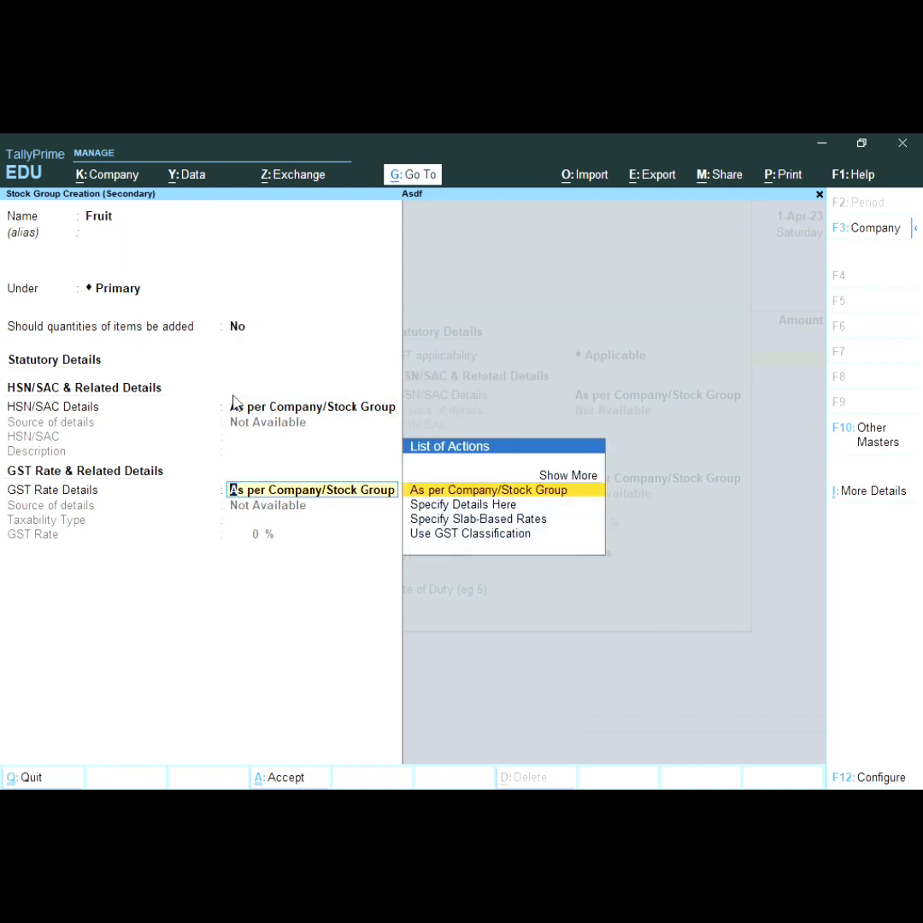
pyautogui.press('Return')
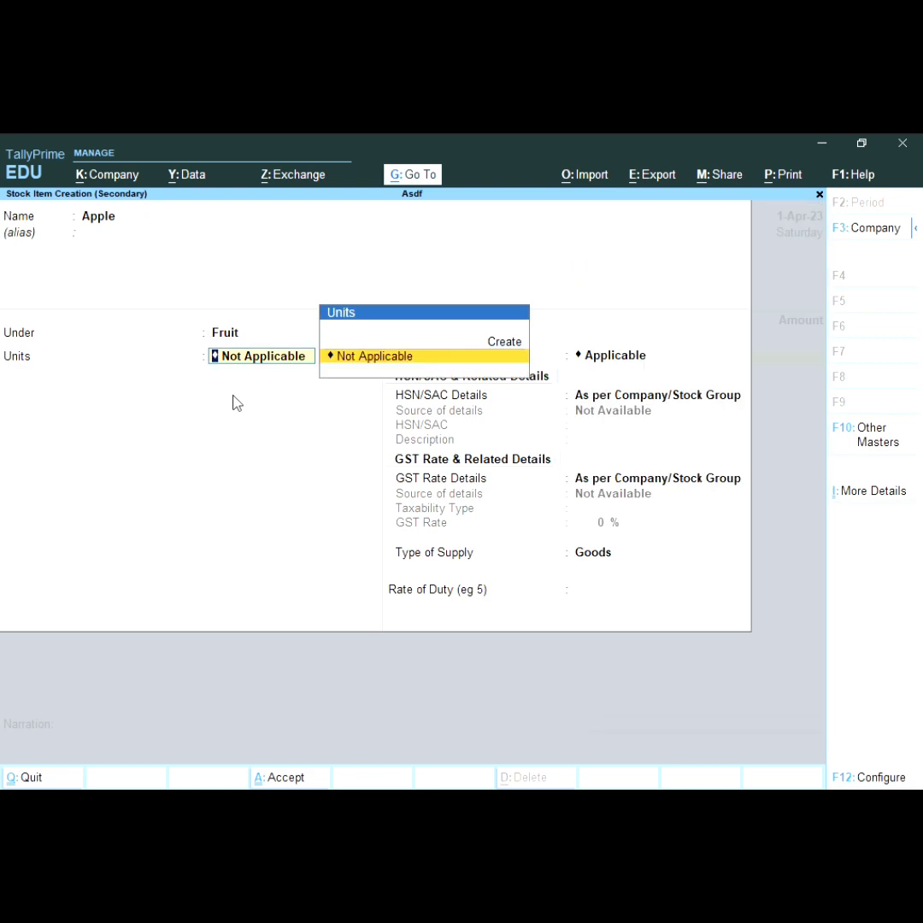
# - Start a new simple unit for the Apple item with symbol psc and unit quantity code PCS-PIECES
pyautogui.hotkey('alt', 'c')
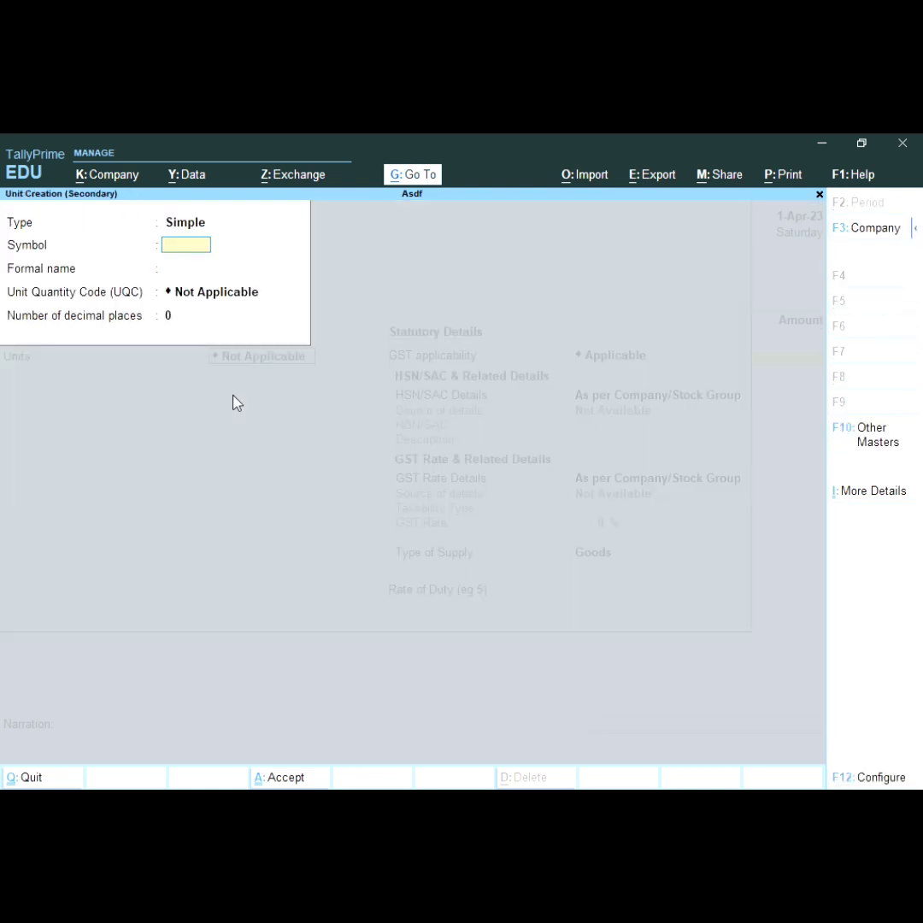
pyautogui.write('psc')
pyautogui.press('Return')
pyautogui.press('Return')
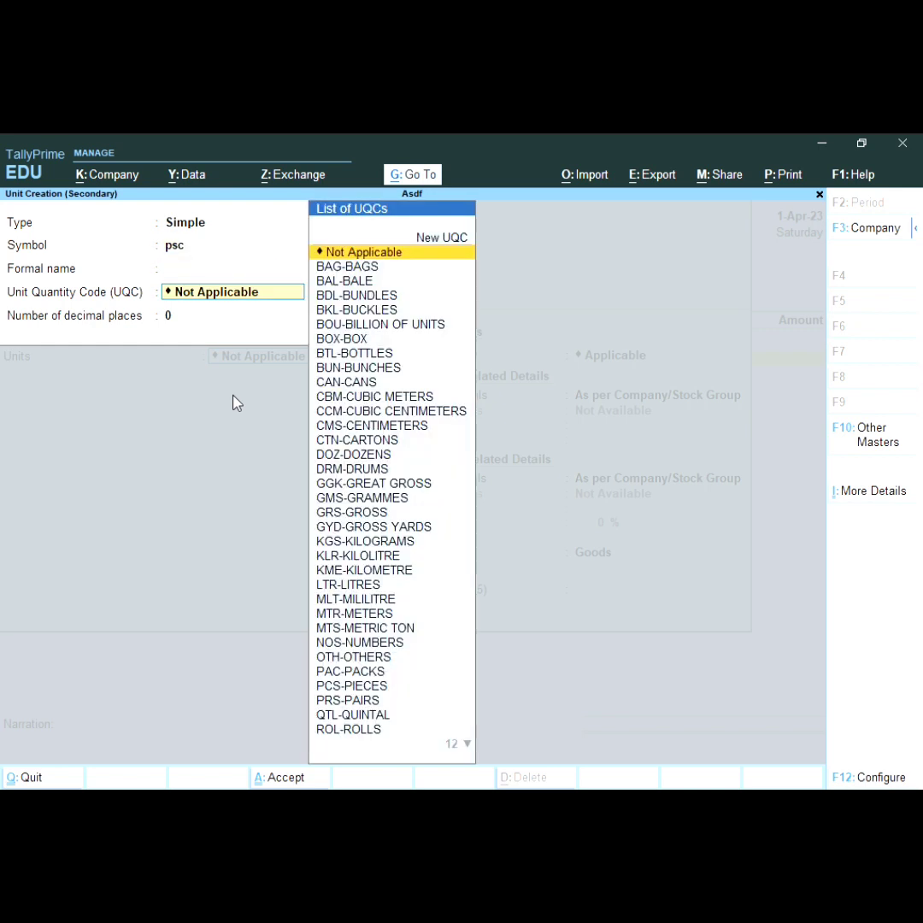
pyautogui.write('p')
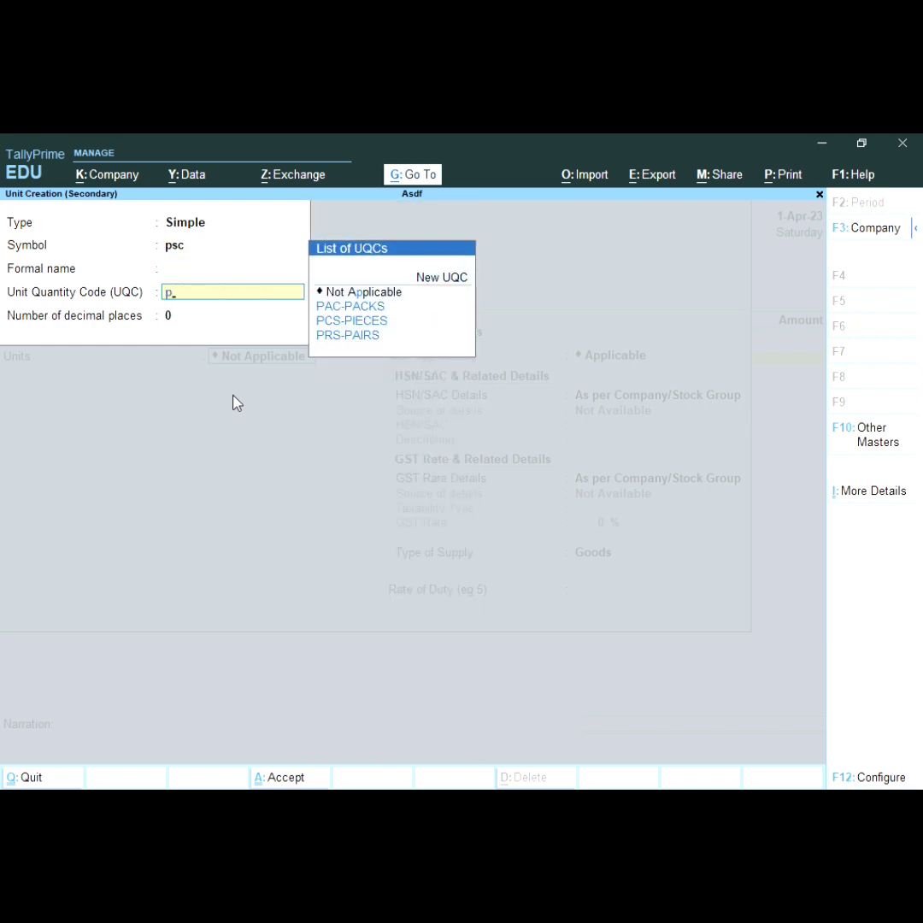
pyautogui.press('Down')
pyautogui.press('Down')
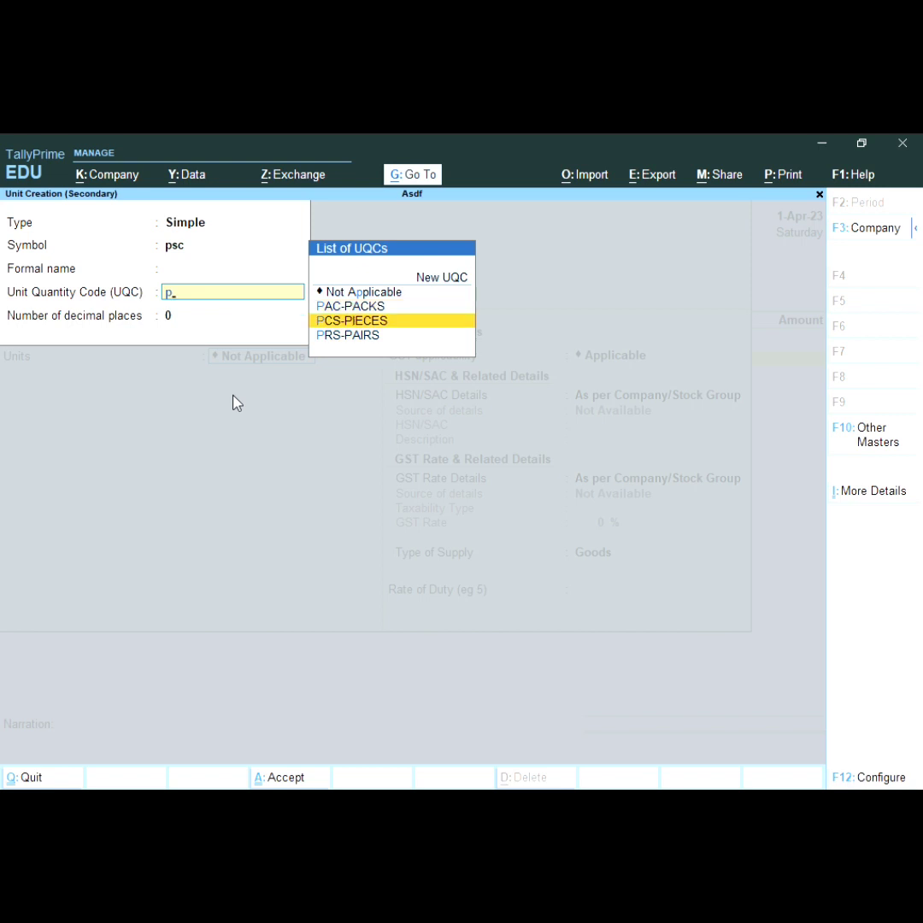
pyautogui.press('Return')
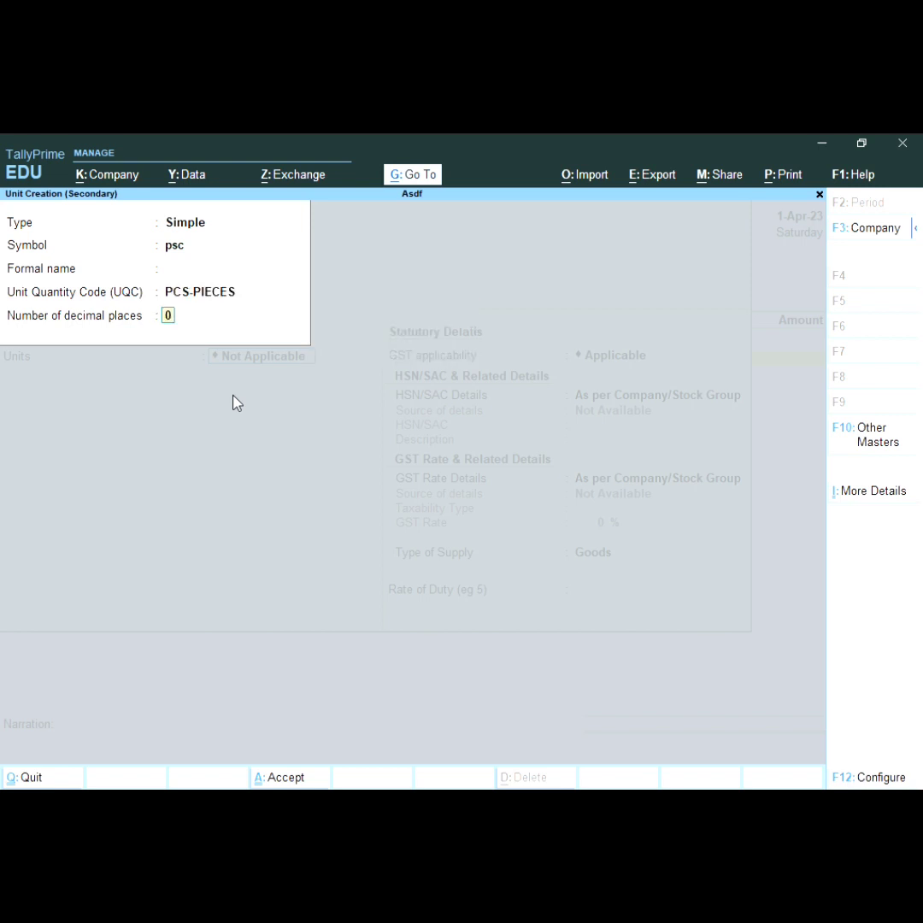
# - Change the new unit's symbol to kg and its quantity code to KGS-KILOGRAMS, clear its decimal places, and save it as Apple's unit
pyautogui.write('1')
pyautogui.press('BackSpace')
pyautogui.press('BackSpace')
pyautogui.press('BackSpace')
pyautogui.press('BackSpace')
pyautogui.write('kg')
pyautogui.press('Return')
pyautogui.press('Return')
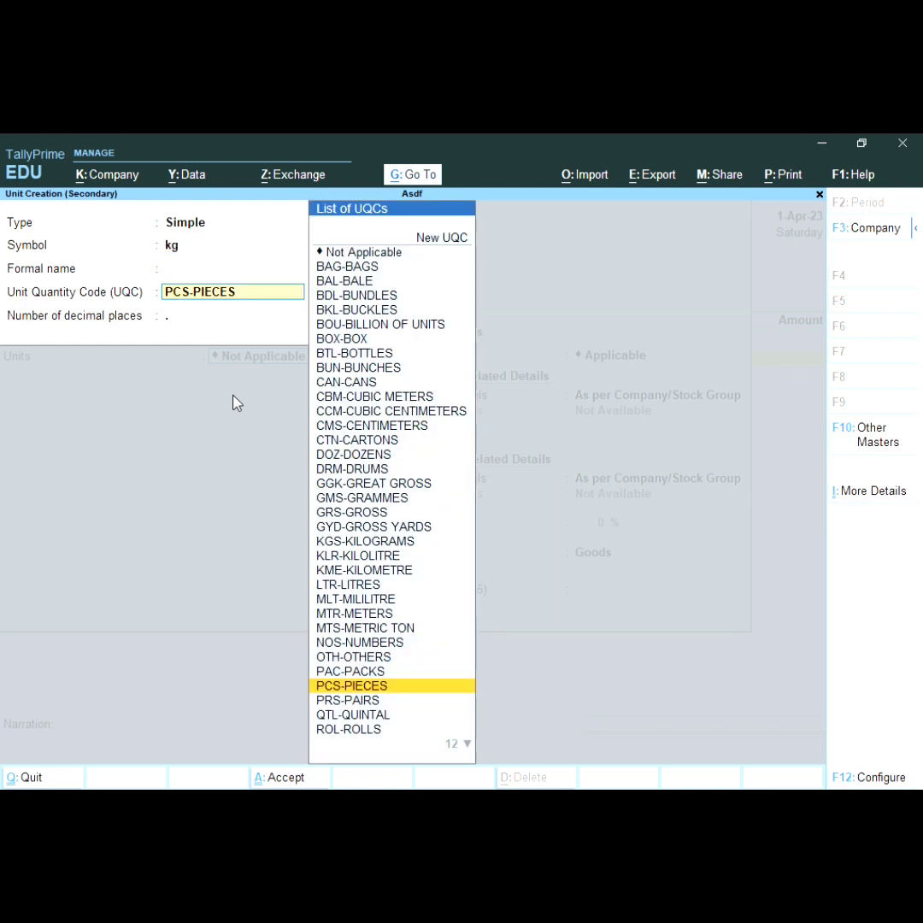
pyautogui.write('l')
pyautogui.press('BackSpace')
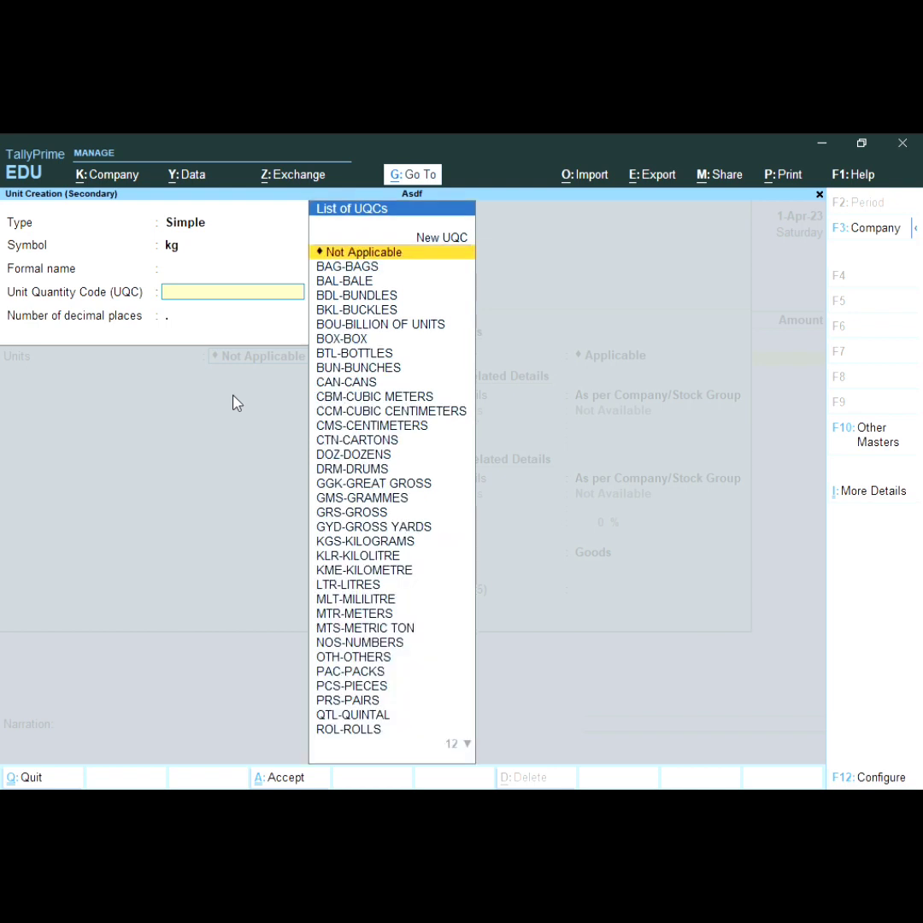
pyautogui.write('kg')
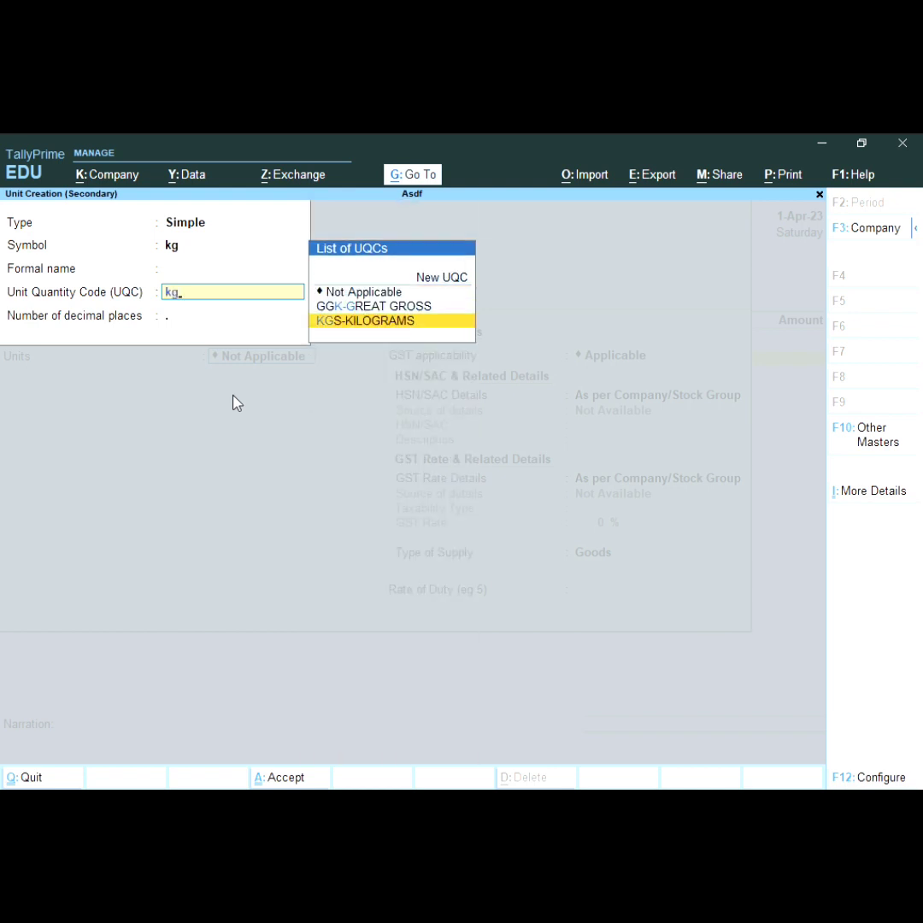
pyautogui.press('Return')
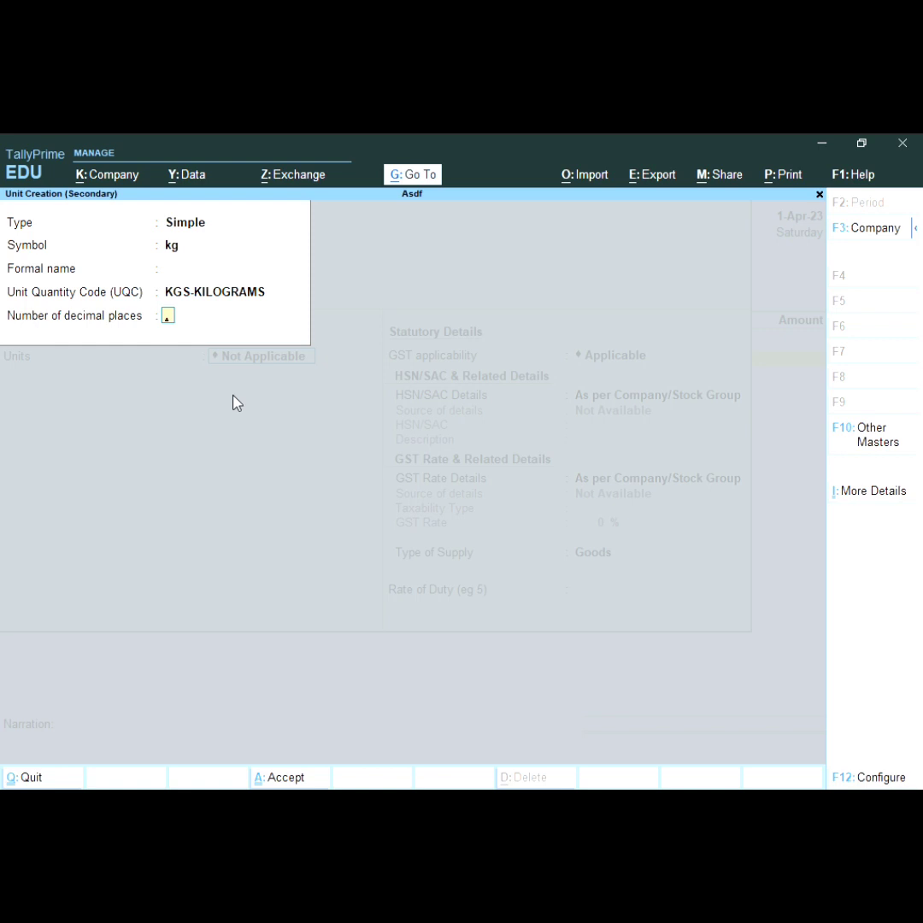
pyautogui.press('Return')
pyautogui.press('Return')
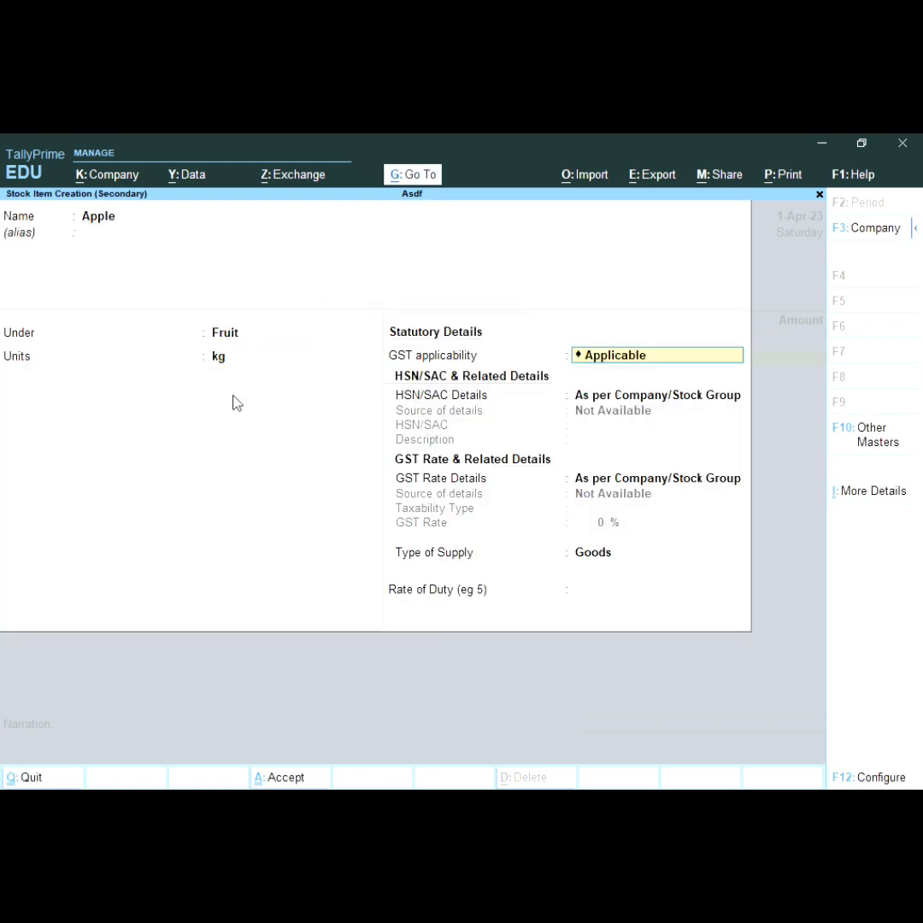
# - Keep Apple's default GST and HSN/SAC details with Goods as type of supply, and save the stock item
pyautogui.press('Return')
pyautogui.press('Return')
pyautogui.press('Return')
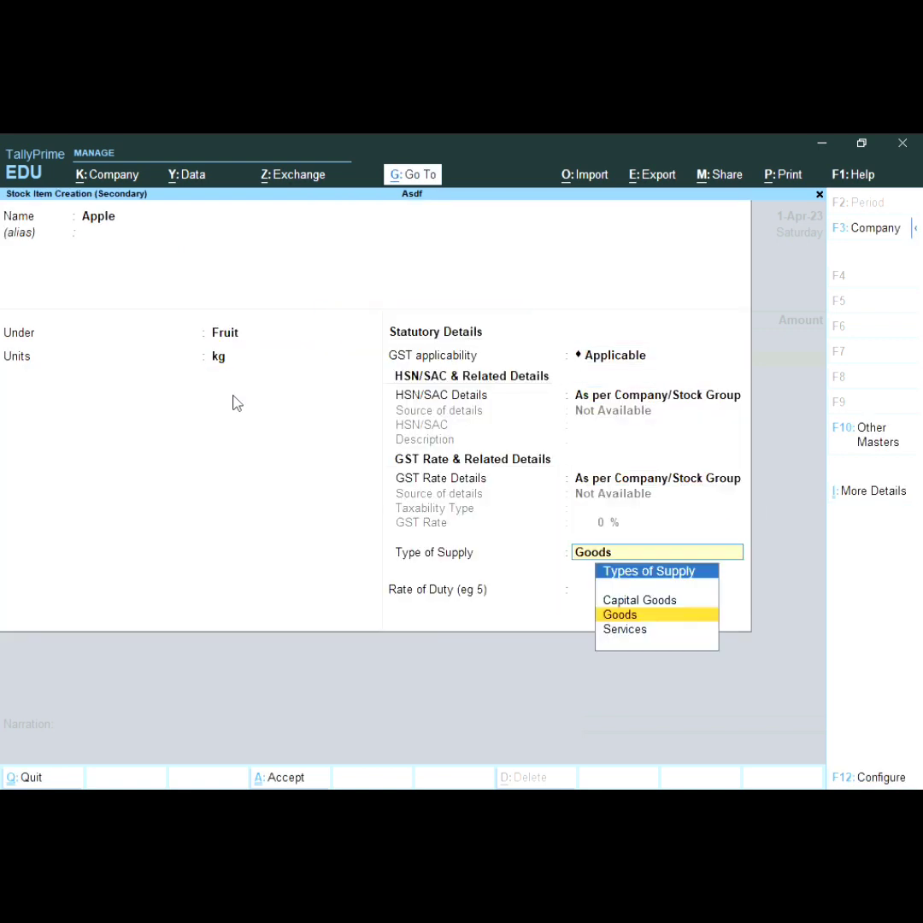
pyautogui.press('Return')
pyautogui.press('Return')
pyautogui.press('Return')
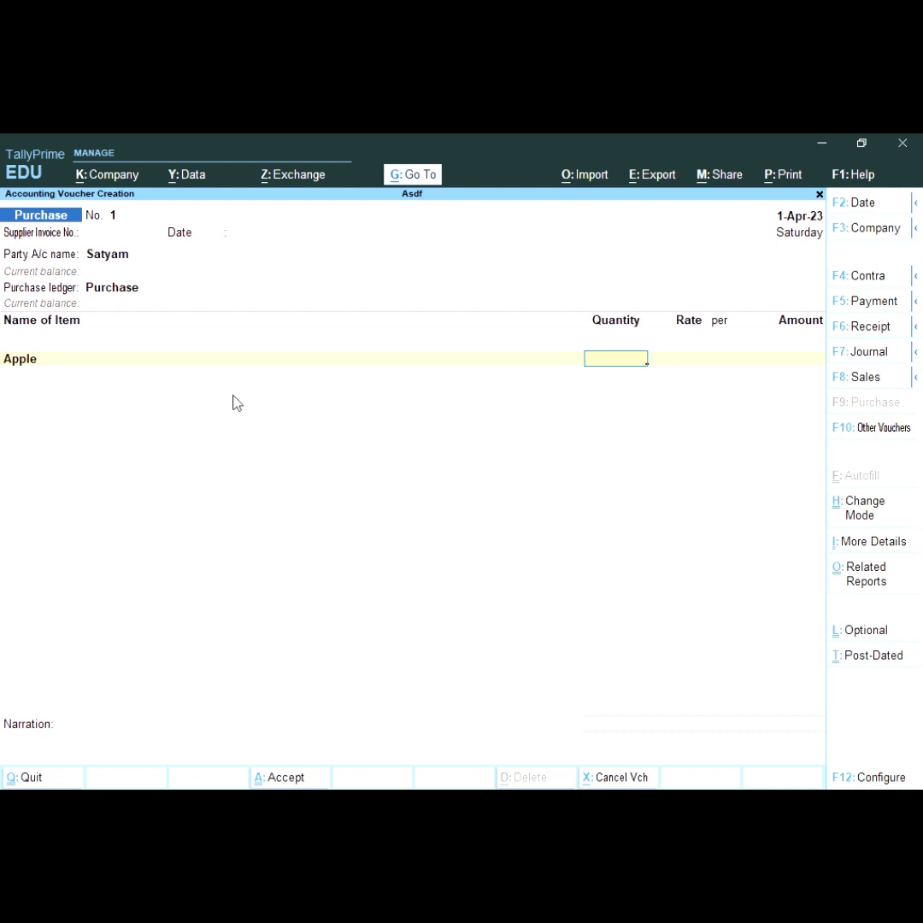
# - Enter the Apple line in the purchase voucher with a quantity of 40 kg at a rate of 50 per kg
pyautogui.write('40')
pyautogui.press('Return')
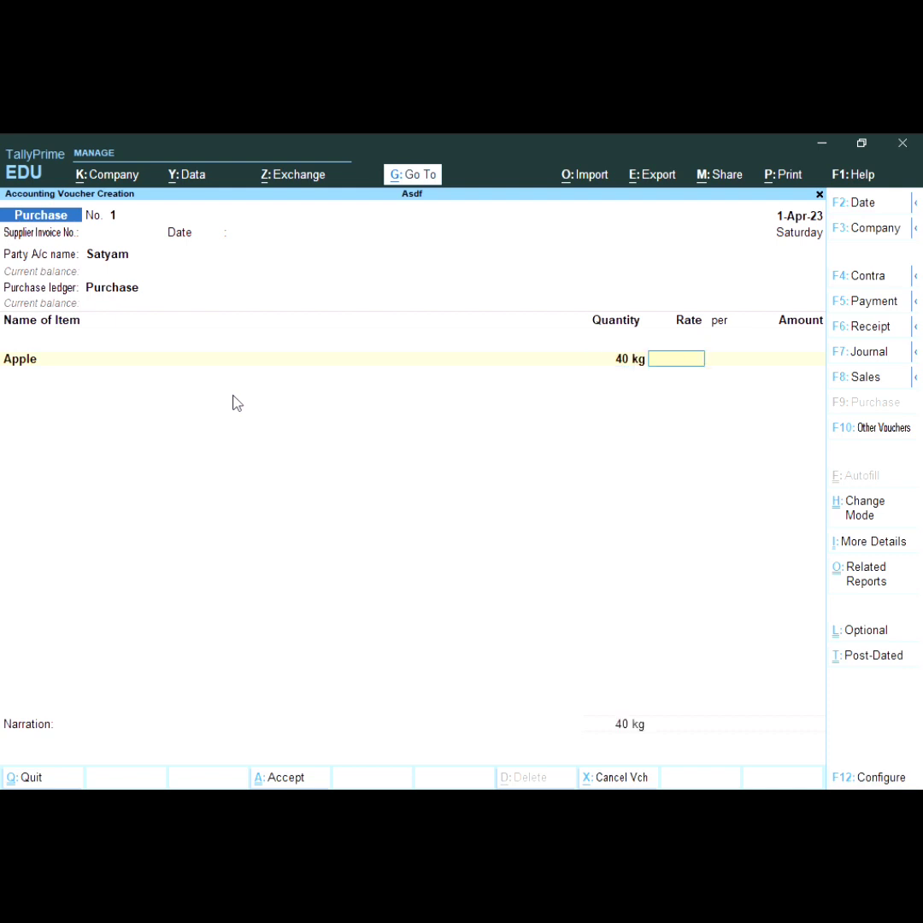
pyautogui.write('50')
pyautogui.press('Return')
pyautogui.press('Return')
pyautogui.press('Return')
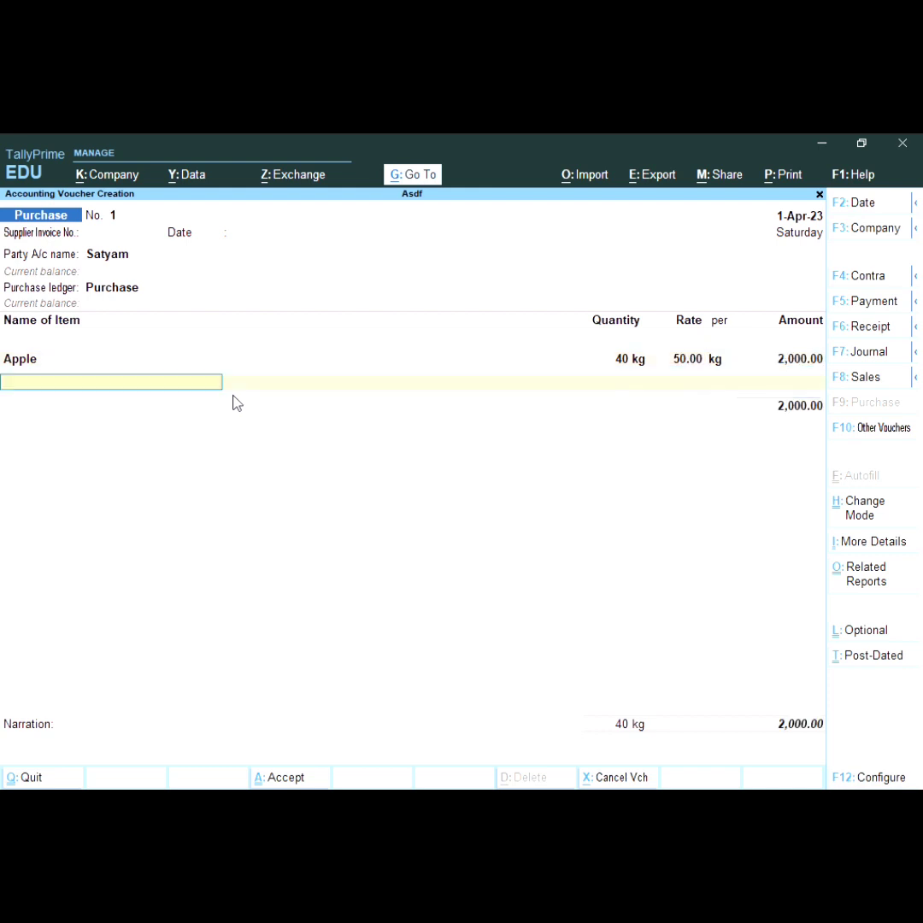
# - Start a second stock item named Mango from the voucher, grouped under Fruit and measured in kg
pyautogui.hotkey('alt', 'c')
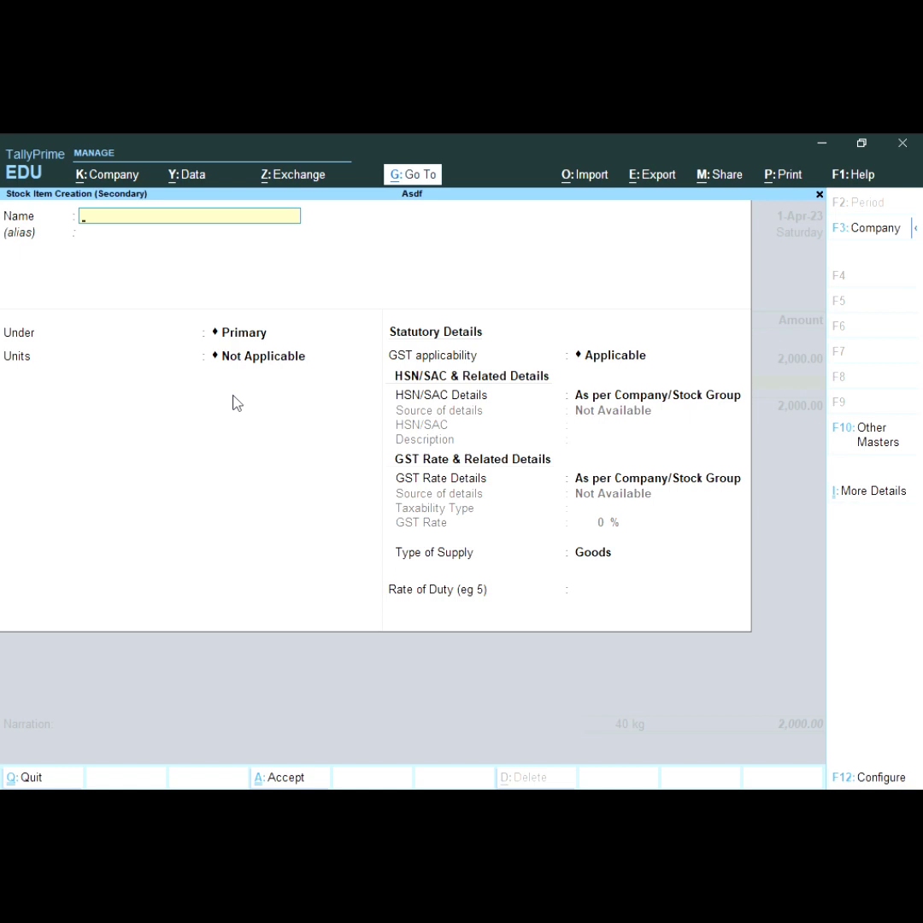
pyautogui.write('Mango')
pyautogui.press('Return')
pyautogui.press('Return')
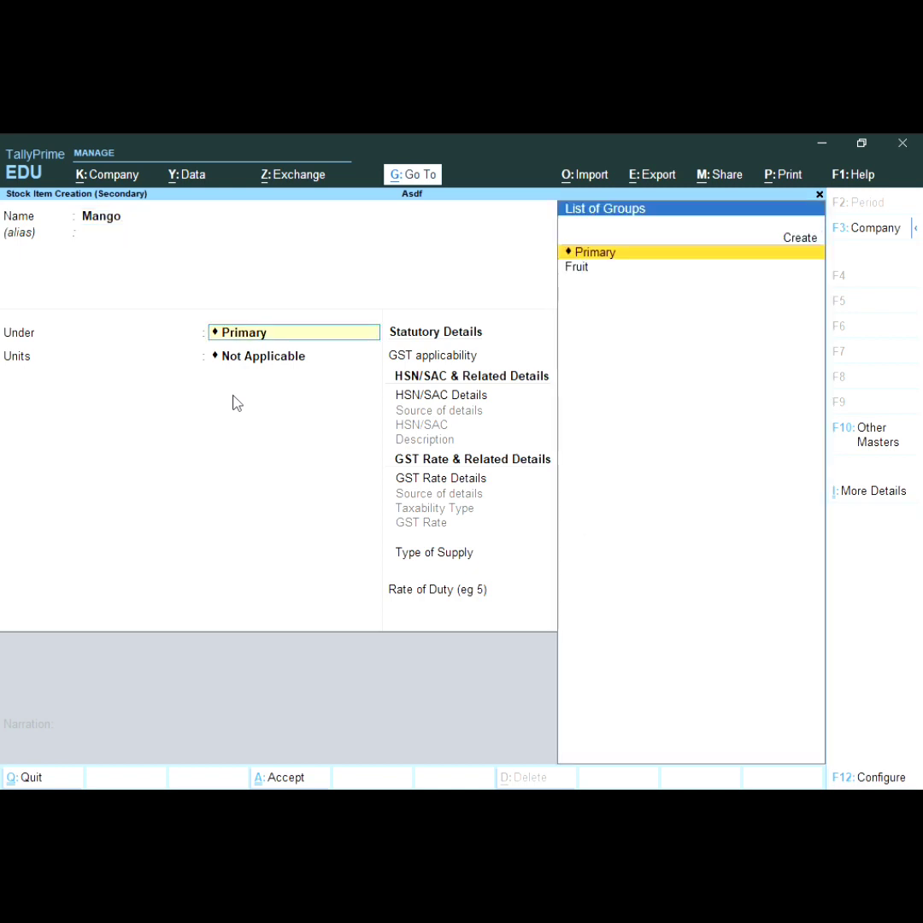
pyautogui.press('Down')
pyautogui.press('Return')
pyautogui.press('Down')
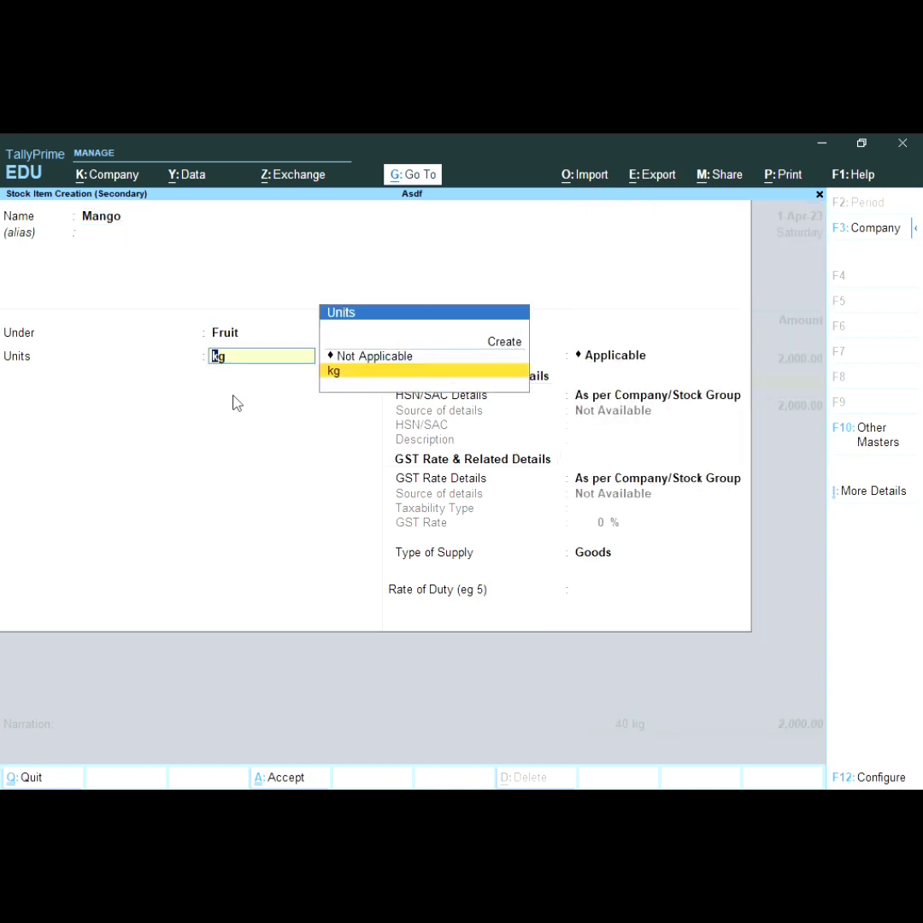
pyautogui.press('Return')
# - Keep Mango's default statutory details, save the stock item and use it on the voucher's second line
pyautogui.press('Return')
pyautogui.press('Return')
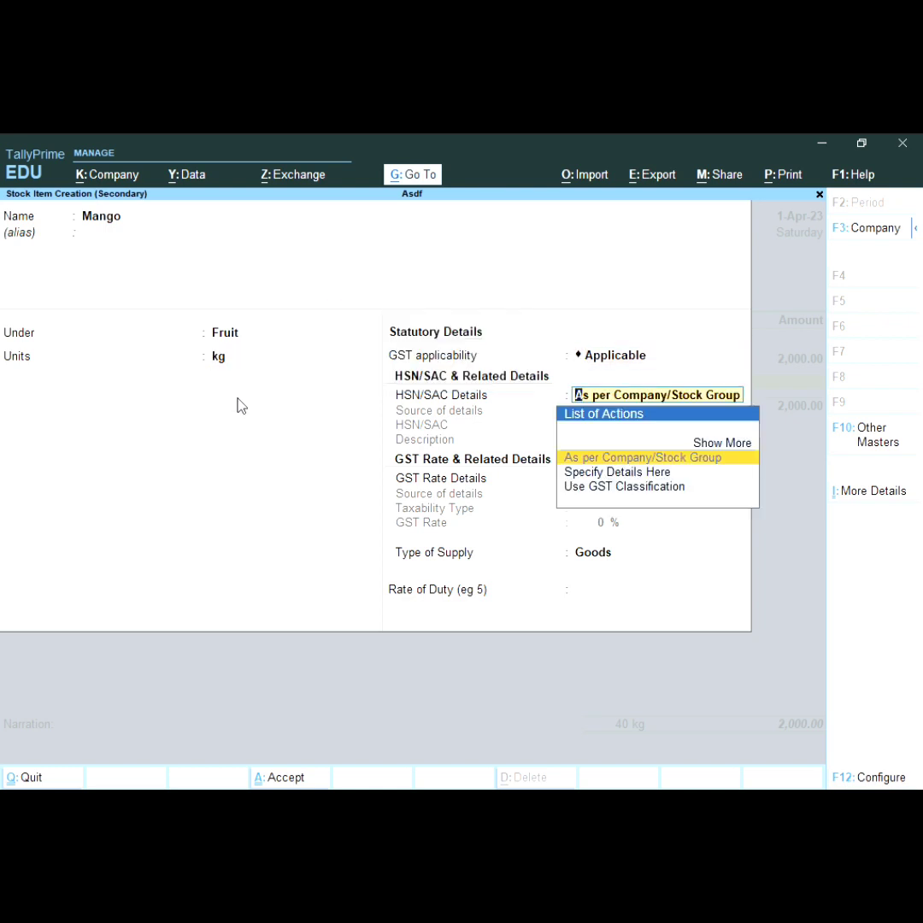
pyautogui.press('Return')
pyautogui.press('Return')
pyautogui.press('Return')
pyautogui.press('Return')
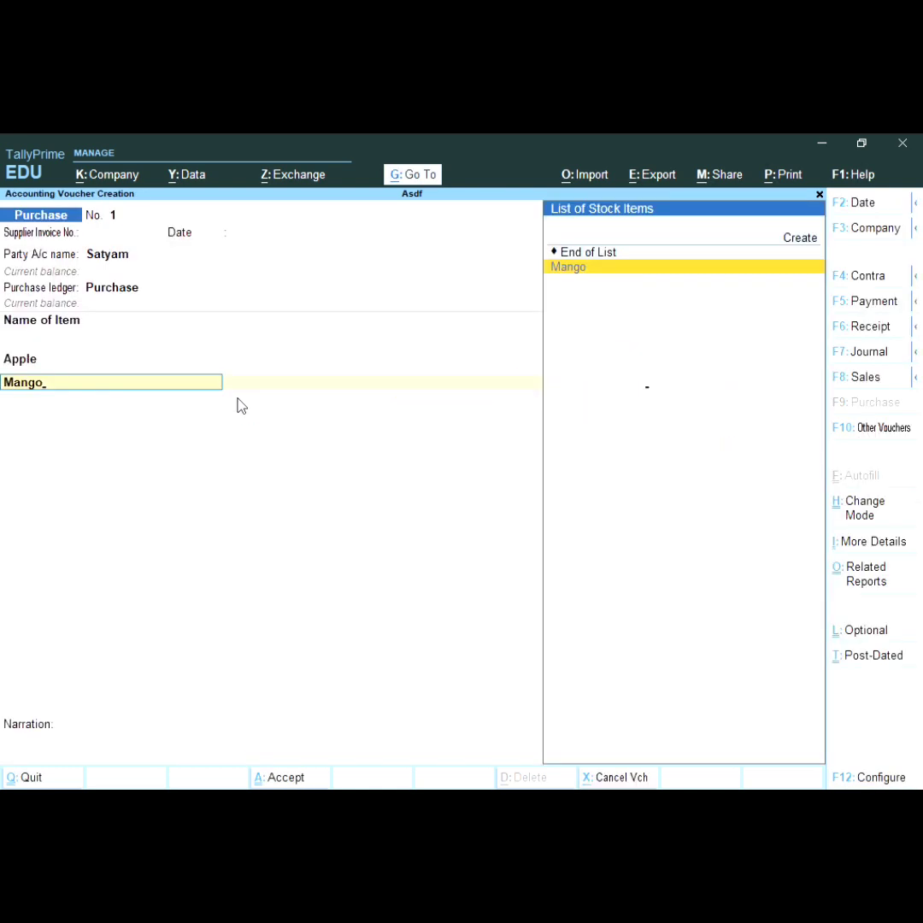
pyautogui.press('Return')
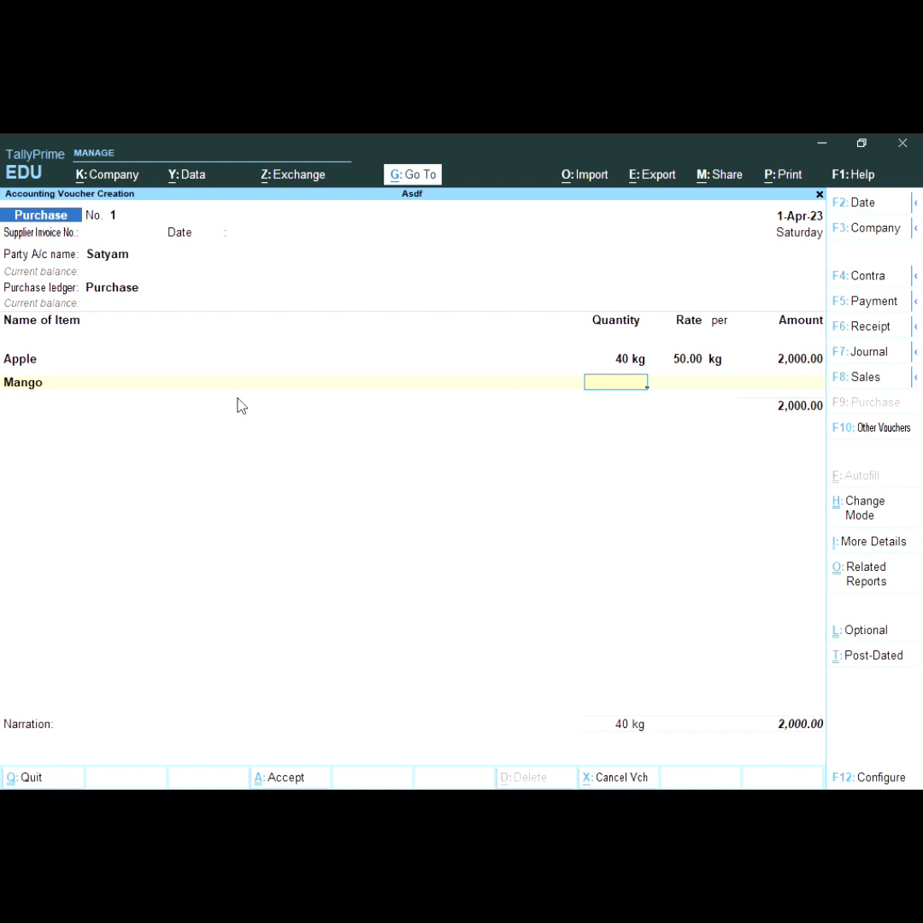
# - Enter the Mango line with a quantity of 50 kg at a rate of 5 per kg
pyautogui.write('50')
pyautogui.press('Return')
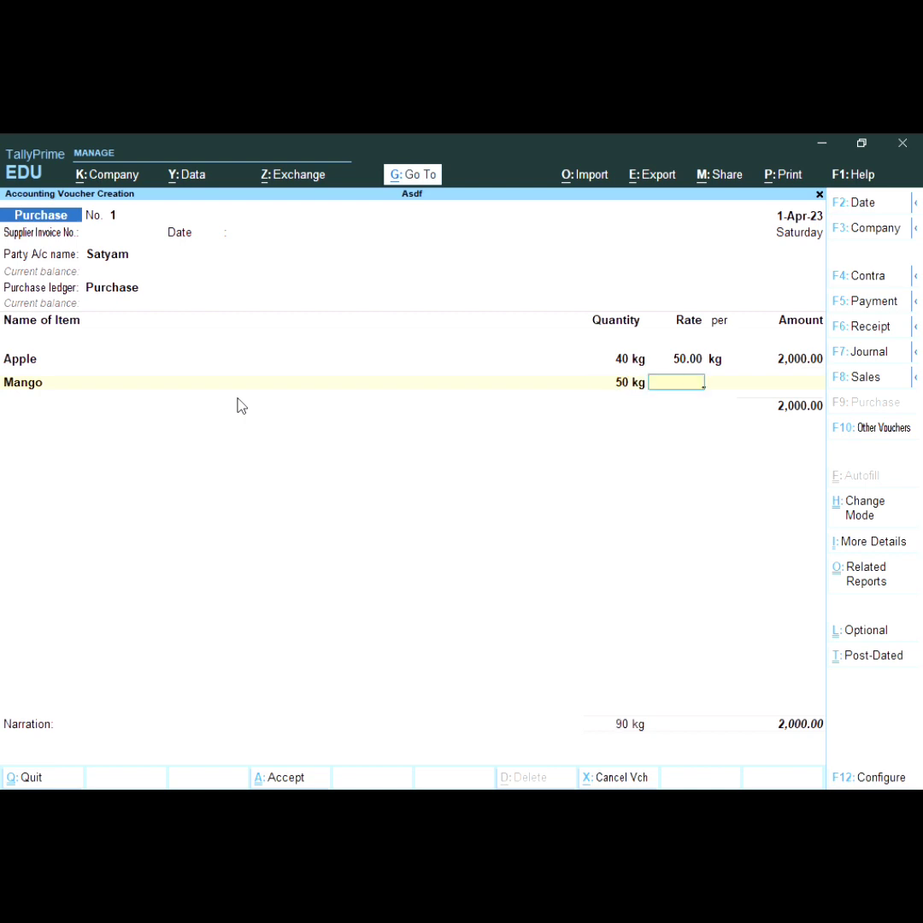
pyautogui.write('5')
pyautogui.press('Return')
pyautogui.press('Return')
pyautogui.press('Return')
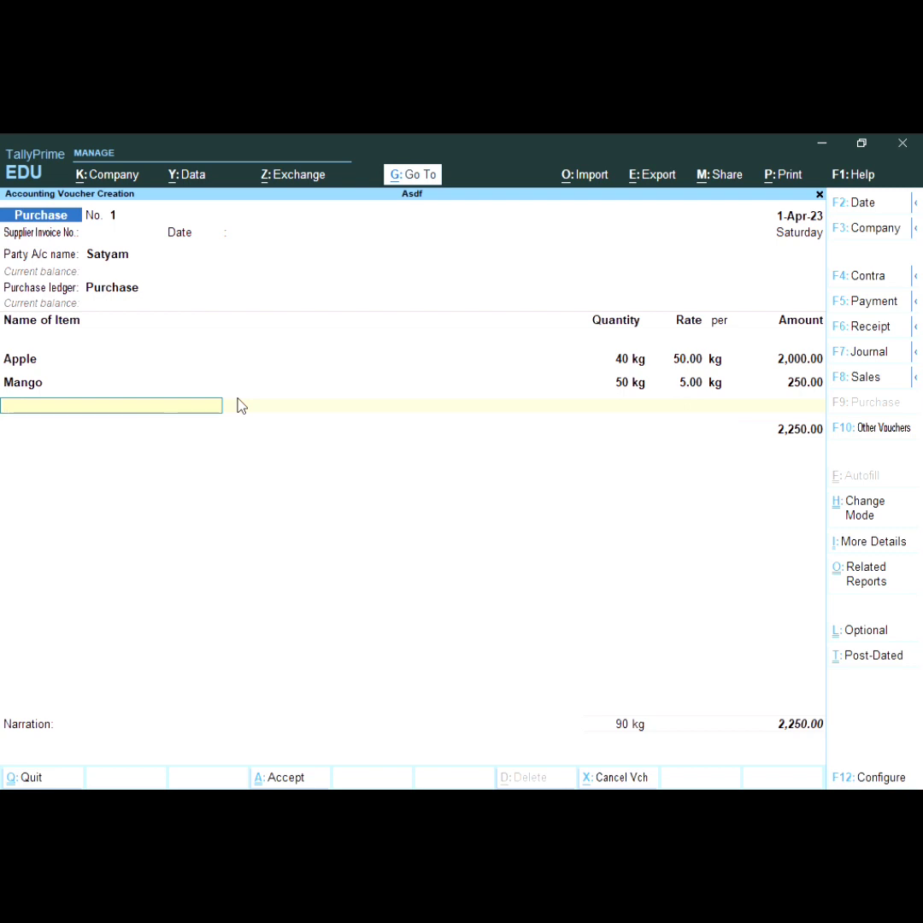
# - Start a third stock item from the voucher's item line and name it Laptop
pyautogui.hotkey('alt', 'c')
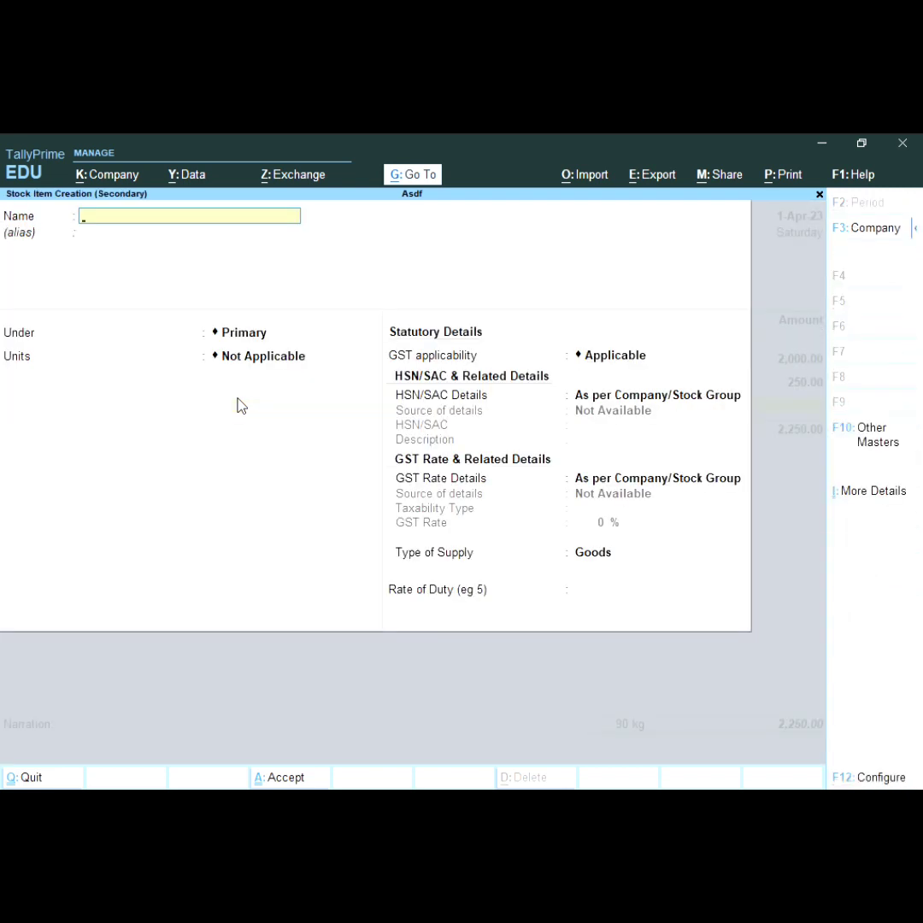
pyautogui.write('Laptop')
pyautogui.press('Return')
pyautogui.press('Return')
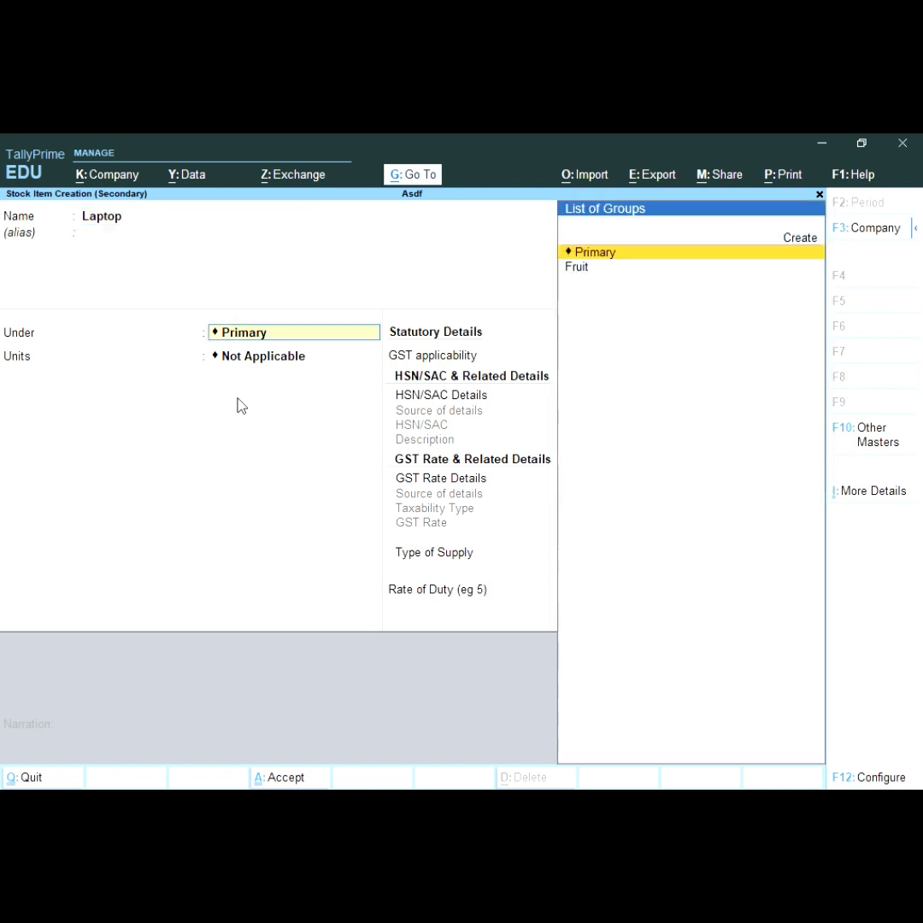
# - Create a stock group named Hardware under Primary with default HSN/SAC and GST rate details, and assign it to the Laptop item
pyautogui.hotkey('alt', 'c')
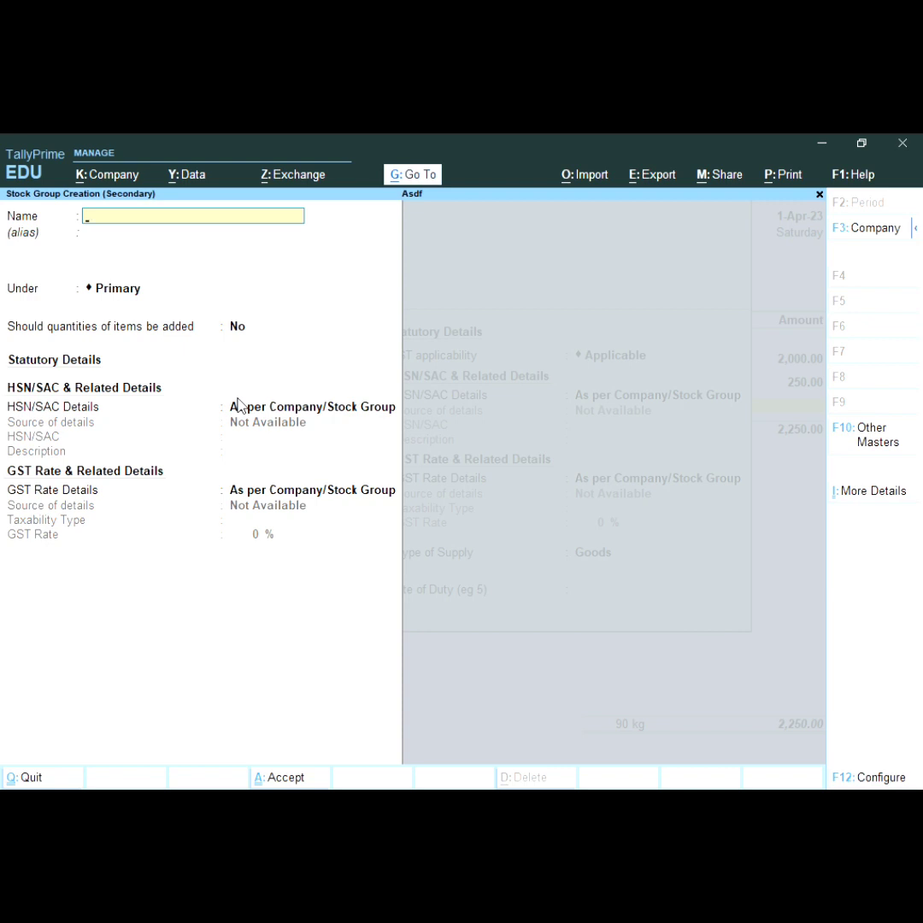
pyautogui.write('Hardware')
pyautogui.press('Return')
pyautogui.press('Return')
pyautogui.press('Return')
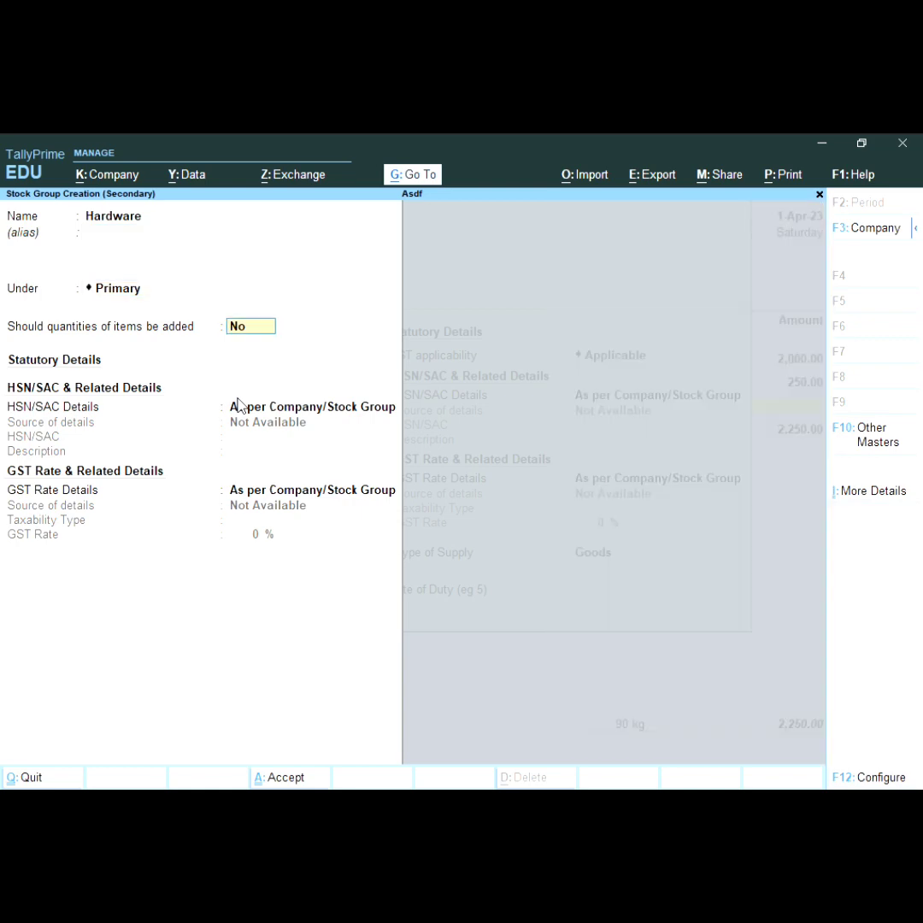
pyautogui.press('Return')
pyautogui.press('Return')
pyautogui.press('Return')
pyautogui.press('Return')
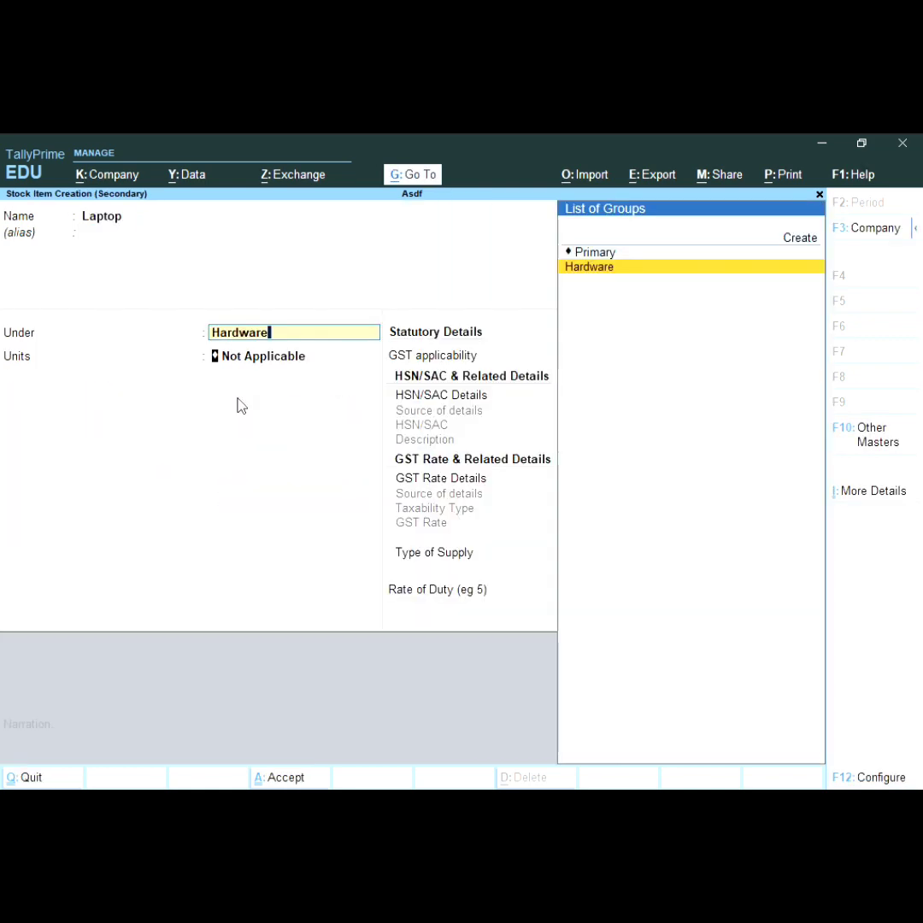
pyautogui.press('Return')
# - Create a simple unit with symbol pcs, quantity code PCS-PIECES and 0 decimal places as the Laptop item's unit
pyautogui.press('Return')
pyautogui.press('BackSpace')
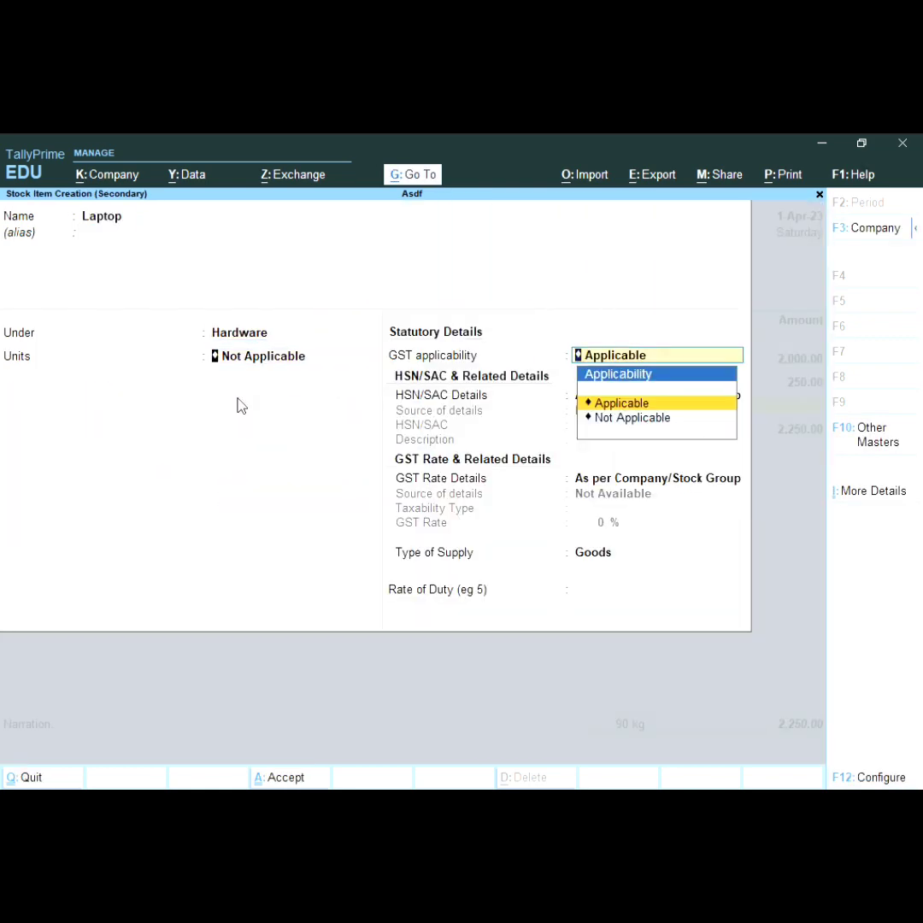
pyautogui.press('BackSpace')
pyautogui.hotkey('alt', 'c')
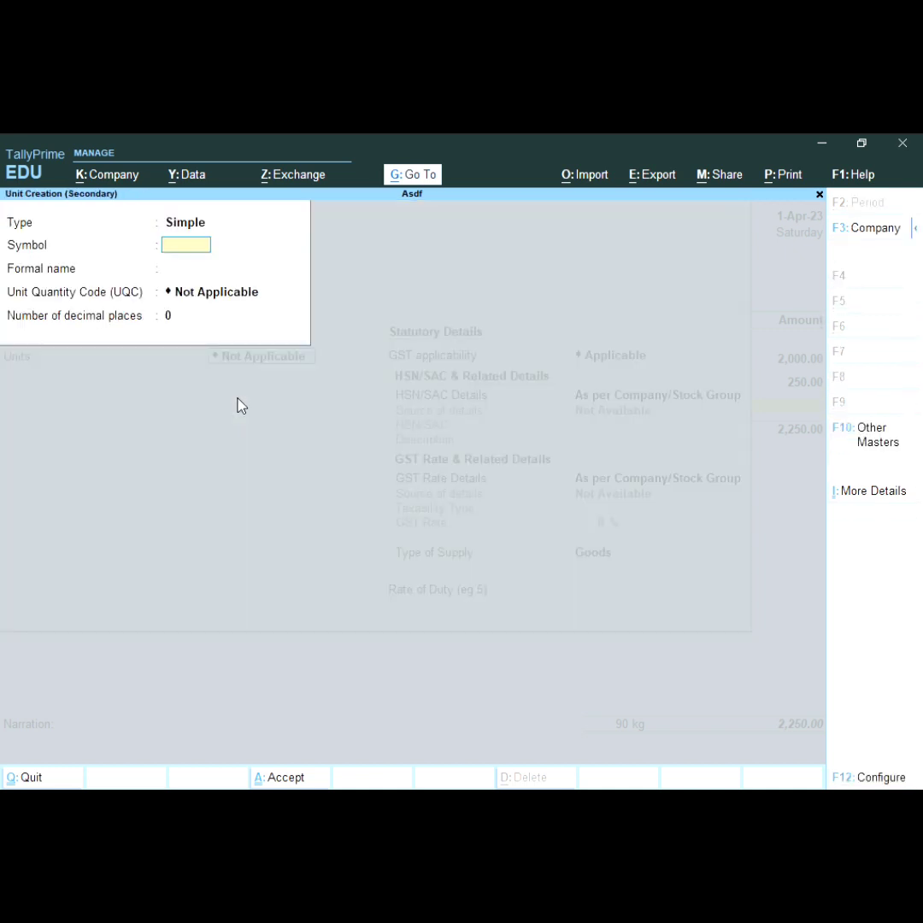
pyautogui.write('pcs')
pyautogui.press('Return')
pyautogui.press('Return')
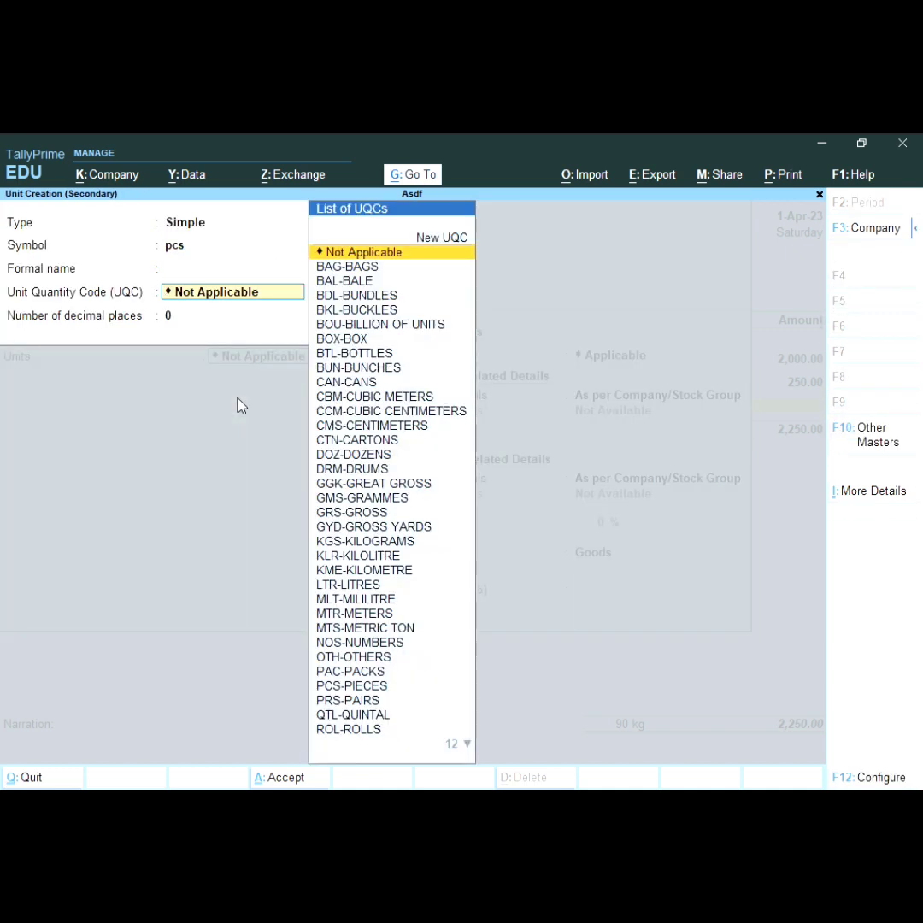
pyautogui.write('p')
pyautogui.press('Down')
pyautogui.press('Down')
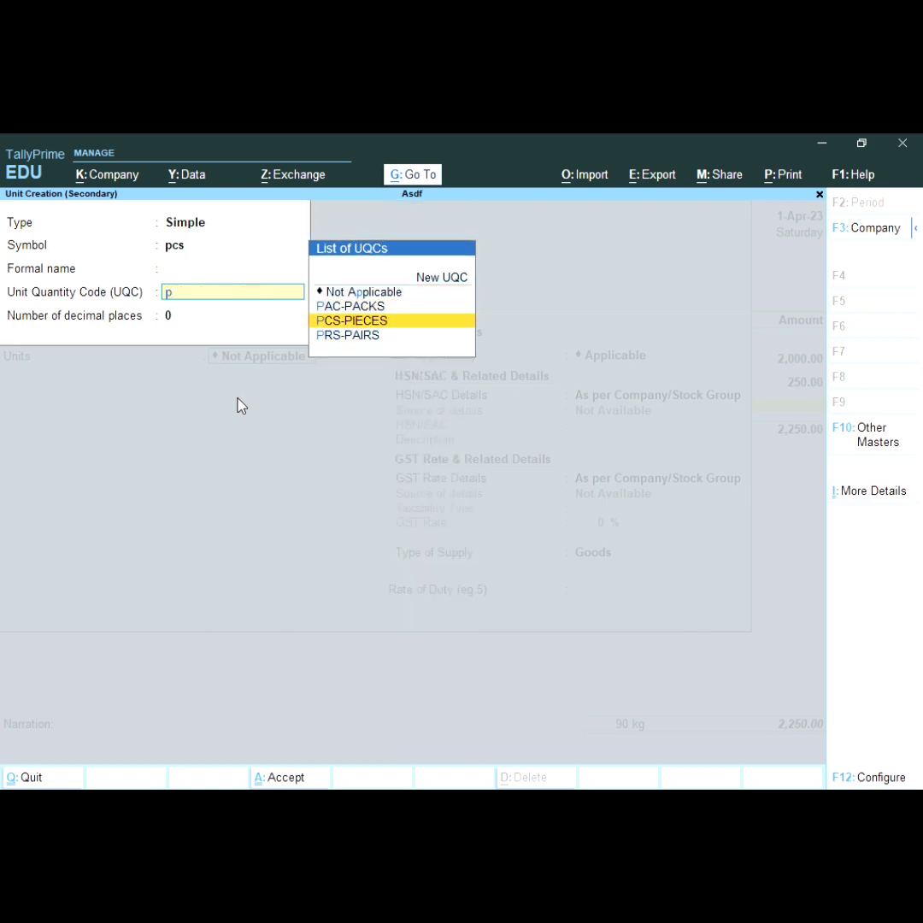
pyautogui.press('Up')
pyautogui.press('Return')
pyautogui.press('Return')
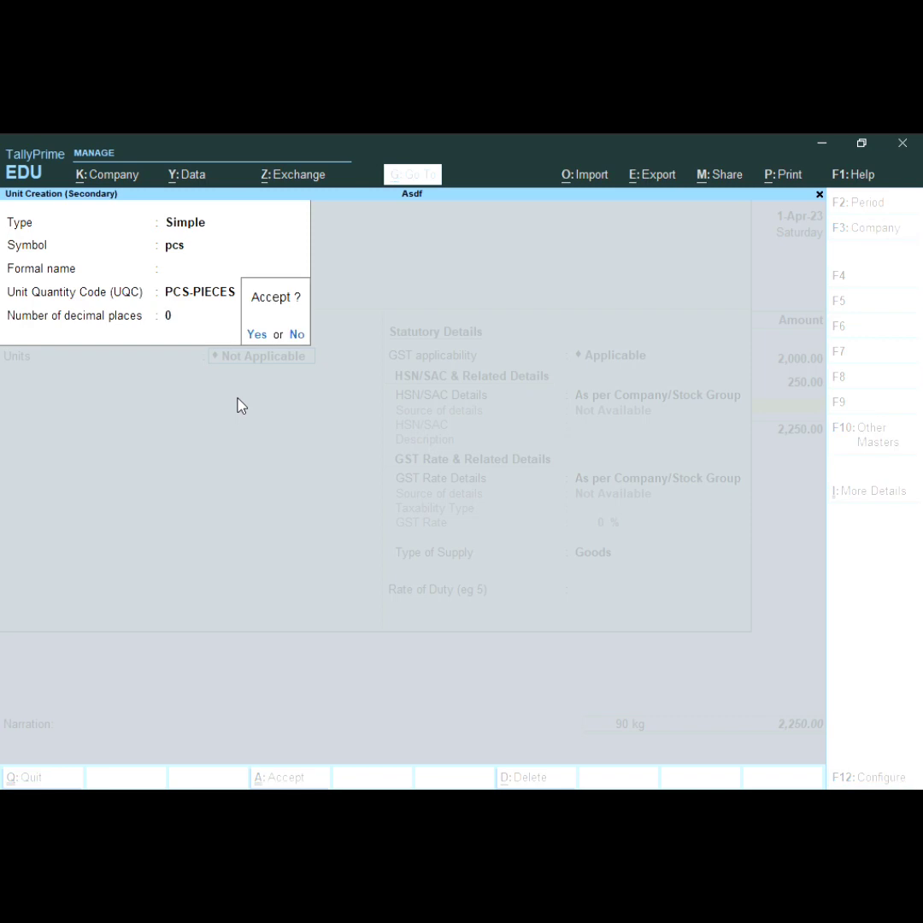
pyautogui.press('Return')
# - Keep Laptop's default statutory details, save the stock item and use it on the voucher's third line
pyautogui.press('Return')
pyautogui.press('Return')
pyautogui.press('Return')
pyautogui.press('Return')
pyautogui.press('Return')
pyautogui.press('Return')
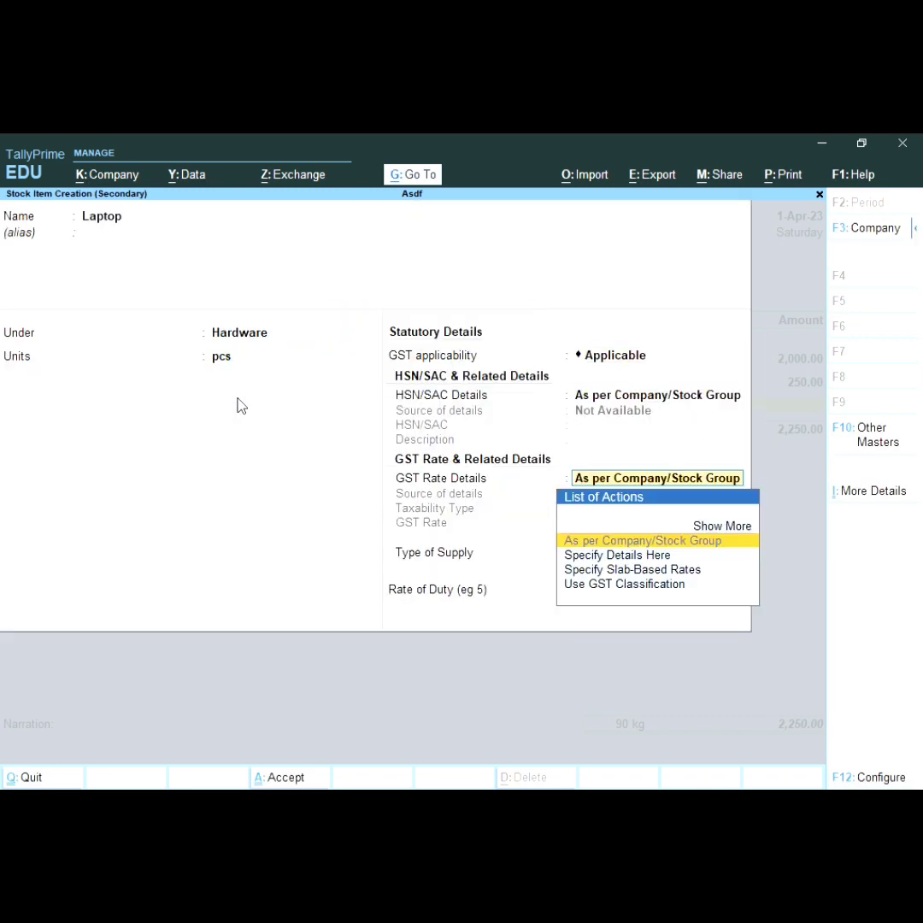
pyautogui.press('Return')
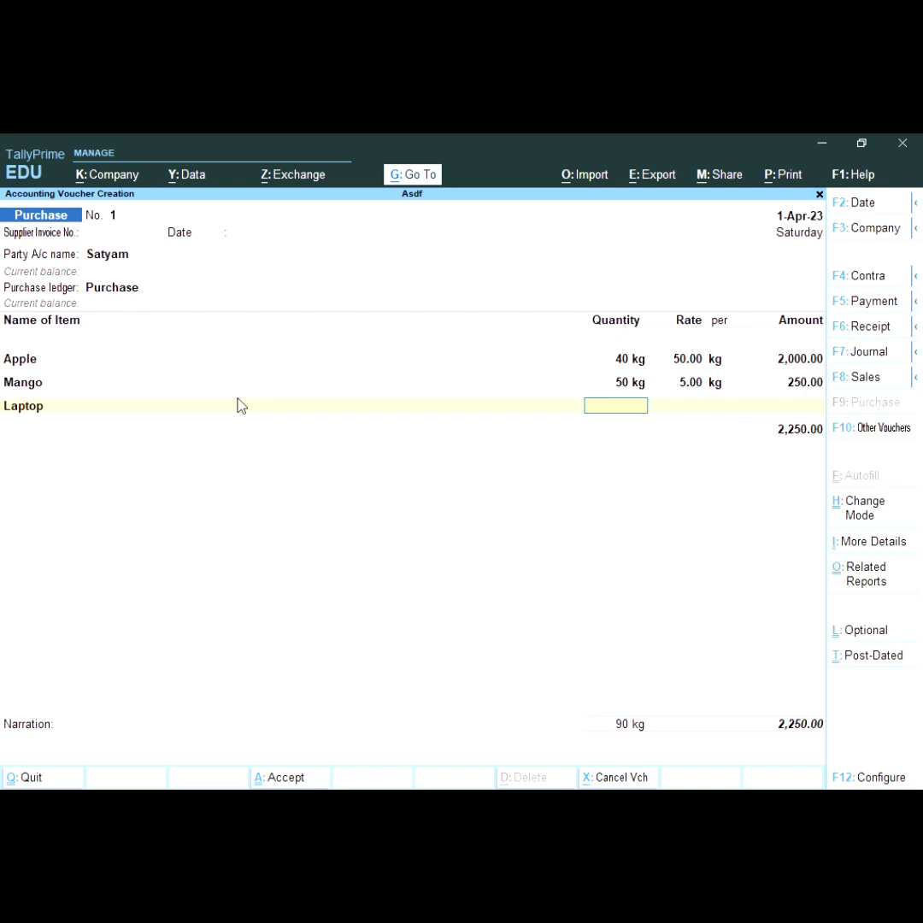
# - Enter a quantity of 20 pcs at a rate of 10,000 per pcs on the voucher's Laptop line
pyautogui.write('20')
pyautogui.press('Return')
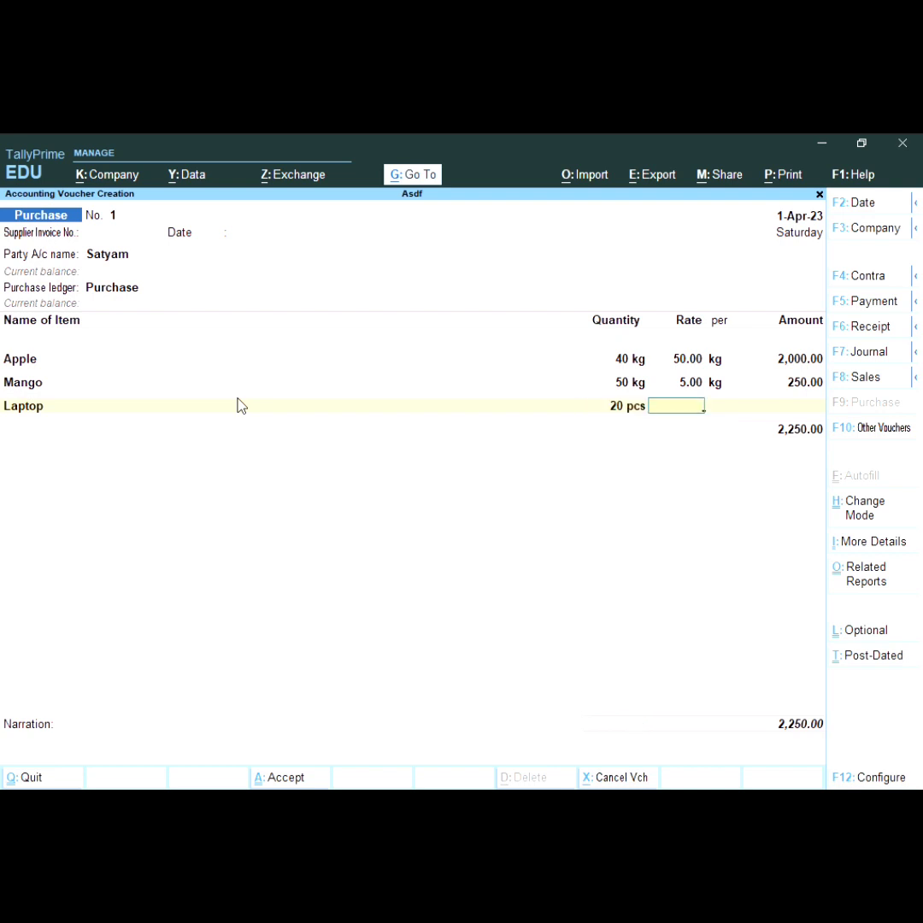
pyautogui.write('10000')
pyautogui.press('Return')
pyautogui.press('Return')
pyautogui.press('Return')
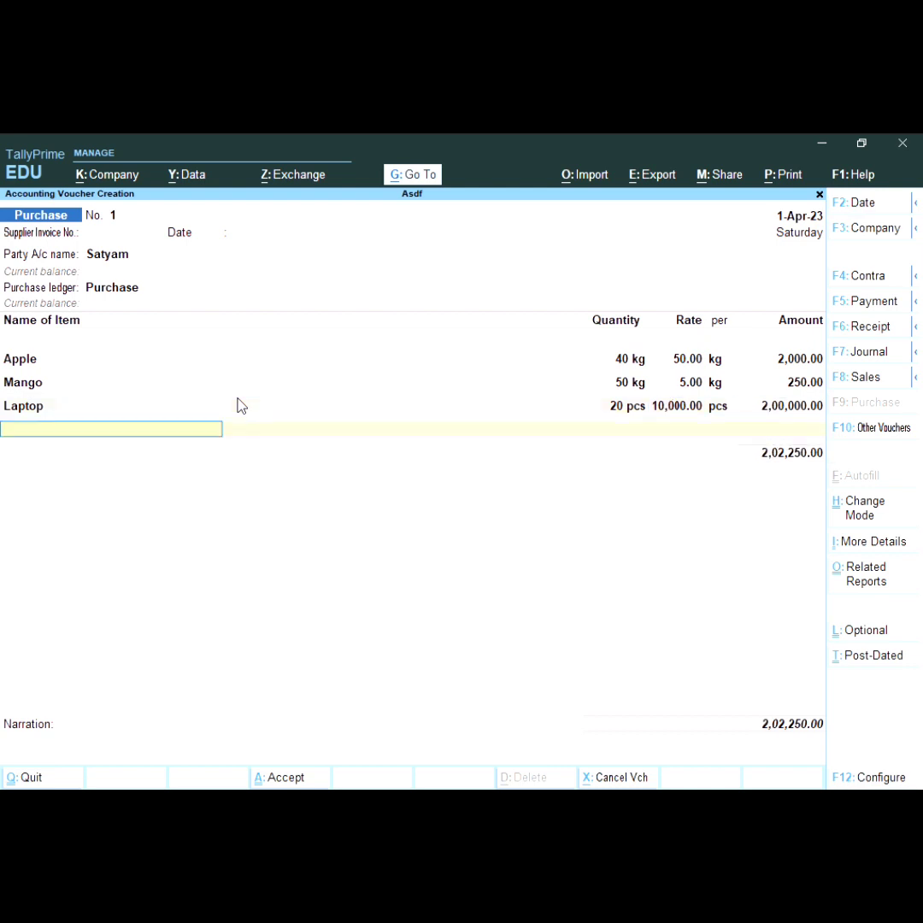
# - Start a fourth stock item named Ssd from the voucher's item line and place it under the Hardware group
pyautogui.hotkey('alt', 'c')
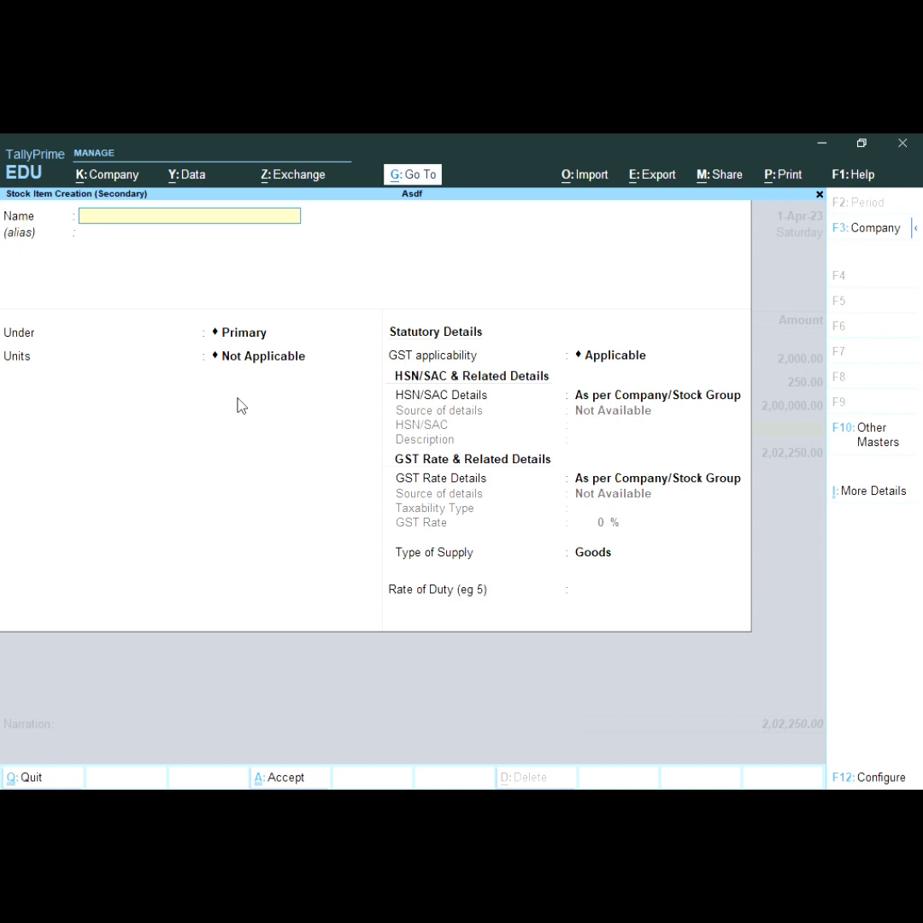
pyautogui.write('Ssd')
pyautogui.press('Return')
pyautogui.press('Return')
pyautogui.press('Return')
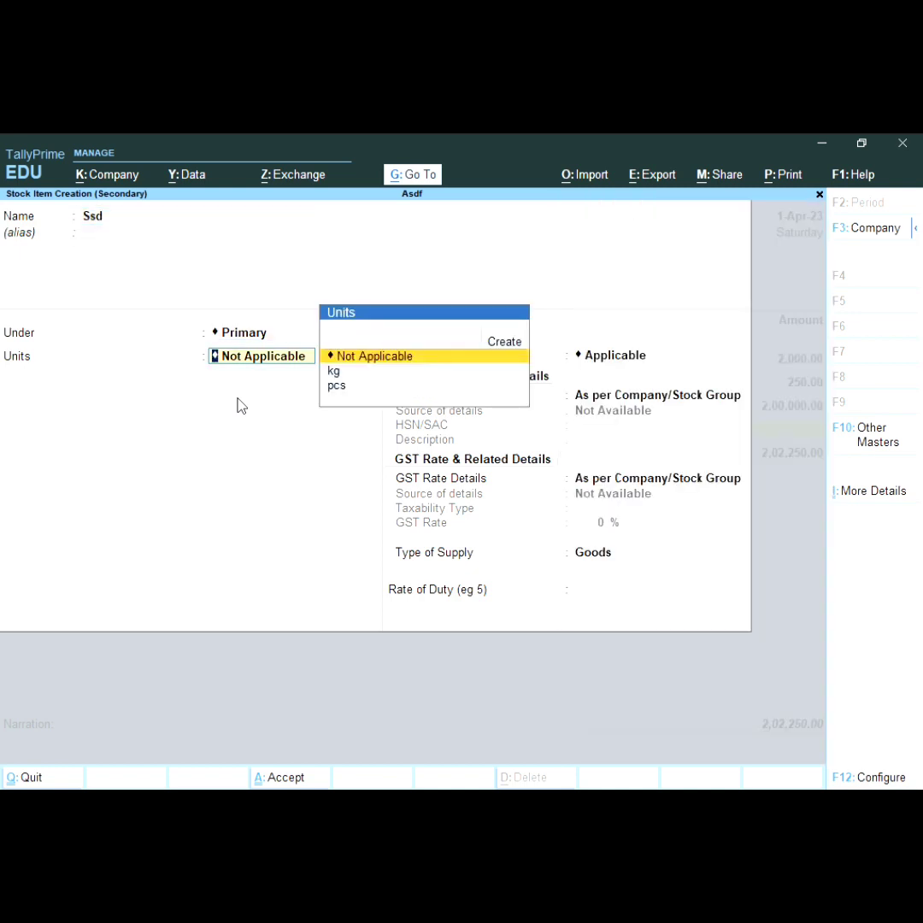
pyautogui.press('BackSpace')
pyautogui.press('Down')
pyautogui.press('Down')
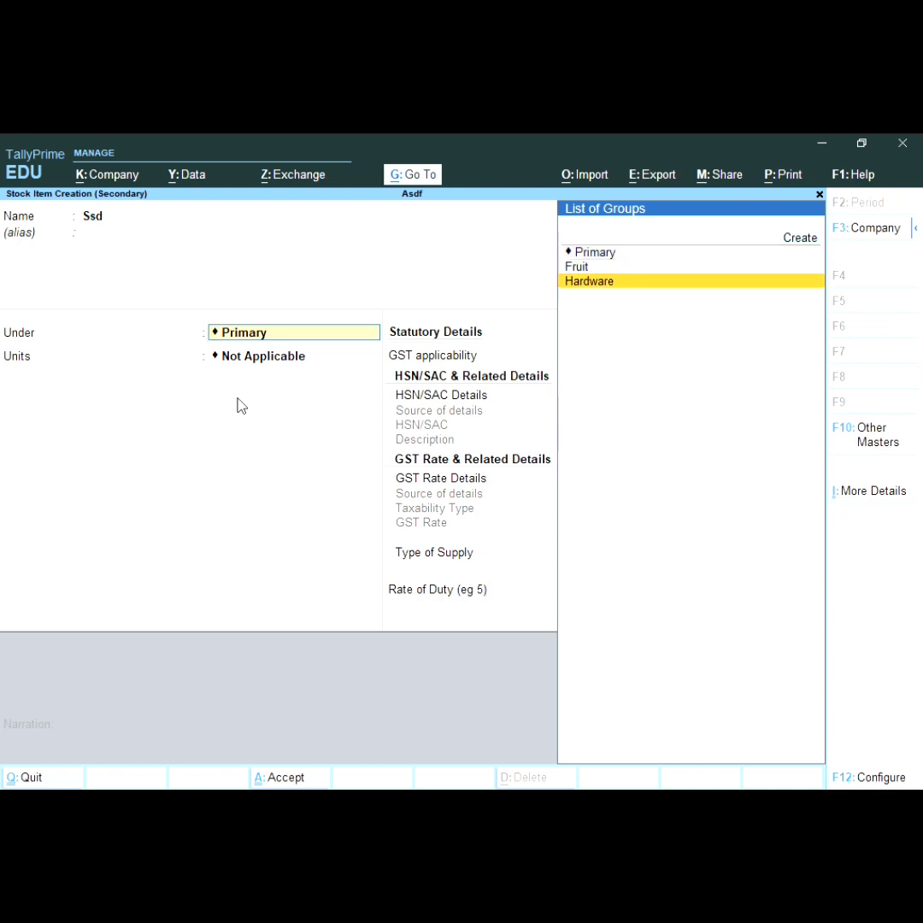
pyautogui.press('Return')
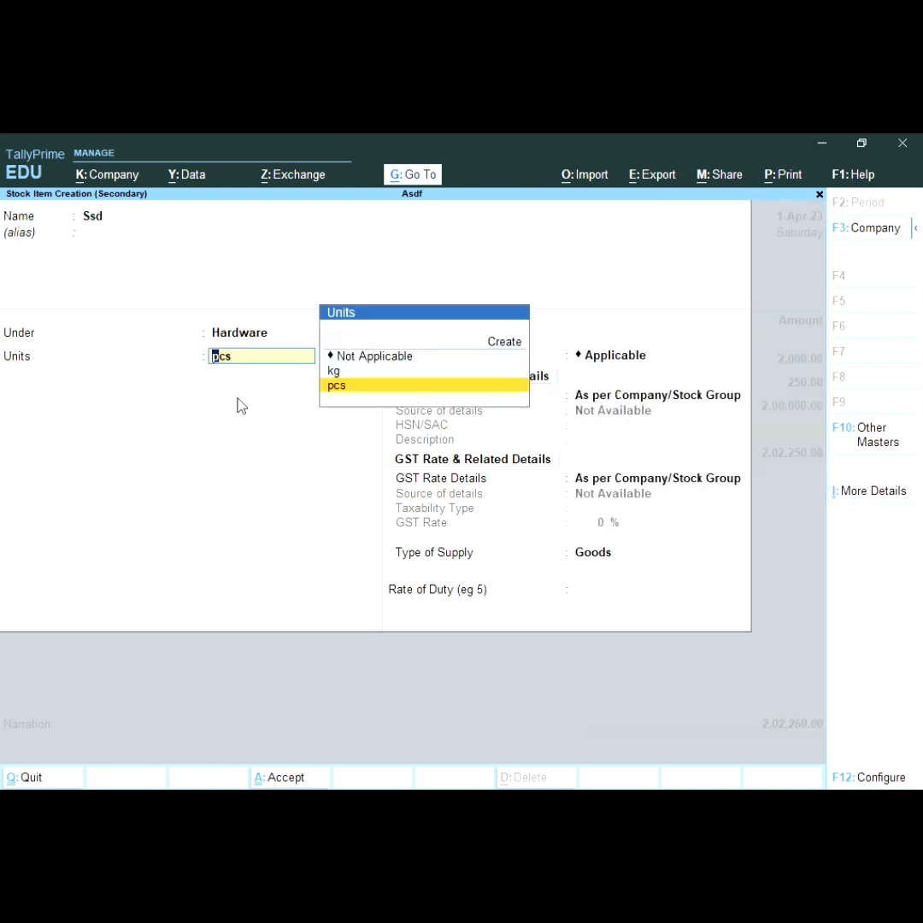
# - Set the Ssd item's unit to pcs, keep its default statutory details and save it onto the voucher's fourth line
pyautogui.press('Return')
pyautogui.press('Return')
pyautogui.press('Return')
pyautogui.press('Return')
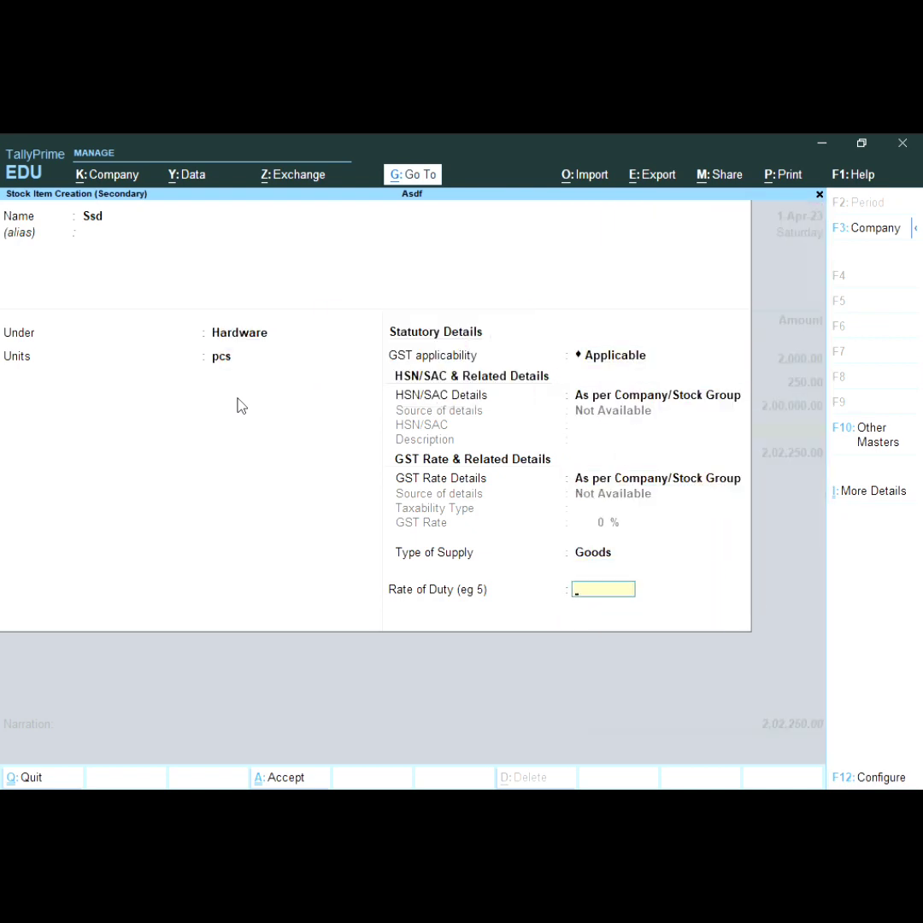
pyautogui.press('Return')
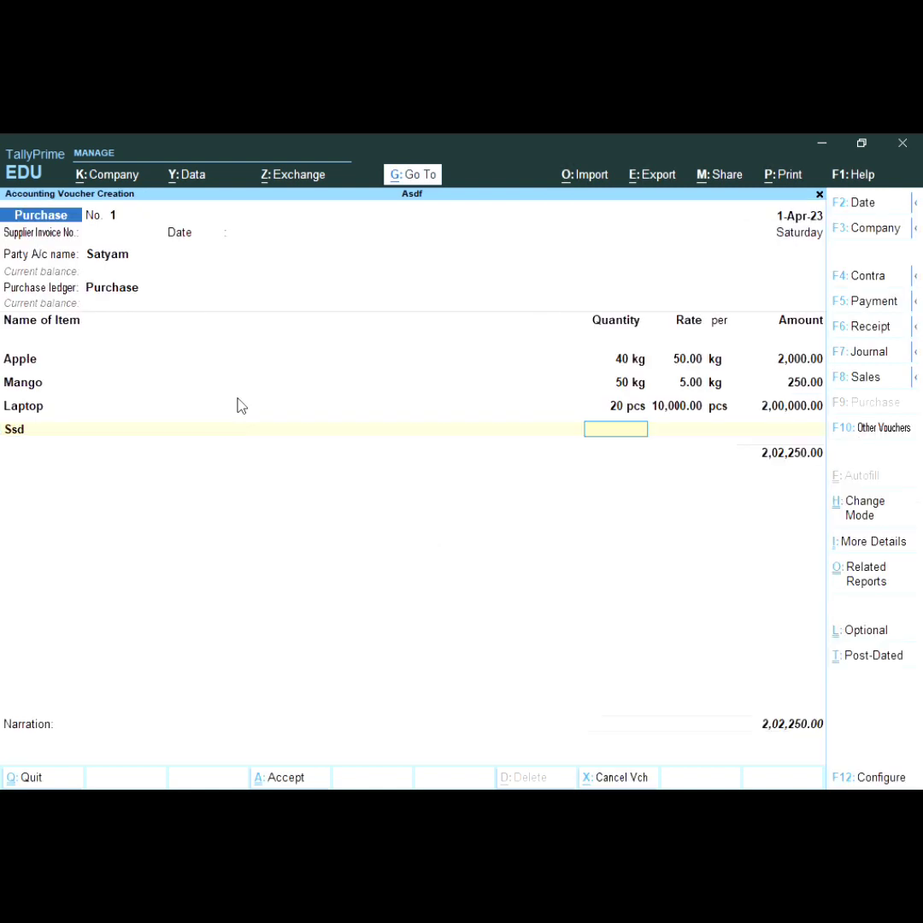
# - Enter 20 pcs at a rate of 1,000 per pcs on the Ssd line and end the item list
pyautogui.write('20')
pyautogui.press('Return')
pyautogui.write('1000')
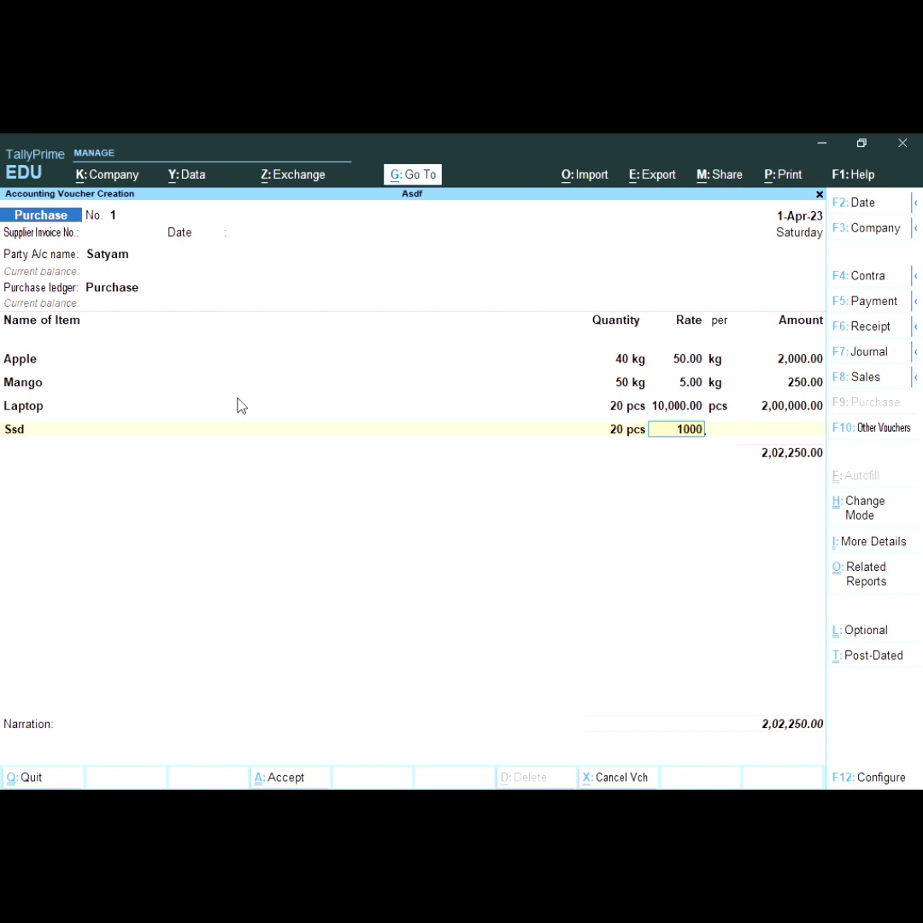
pyautogui.press('Return')
pyautogui.press('Return')
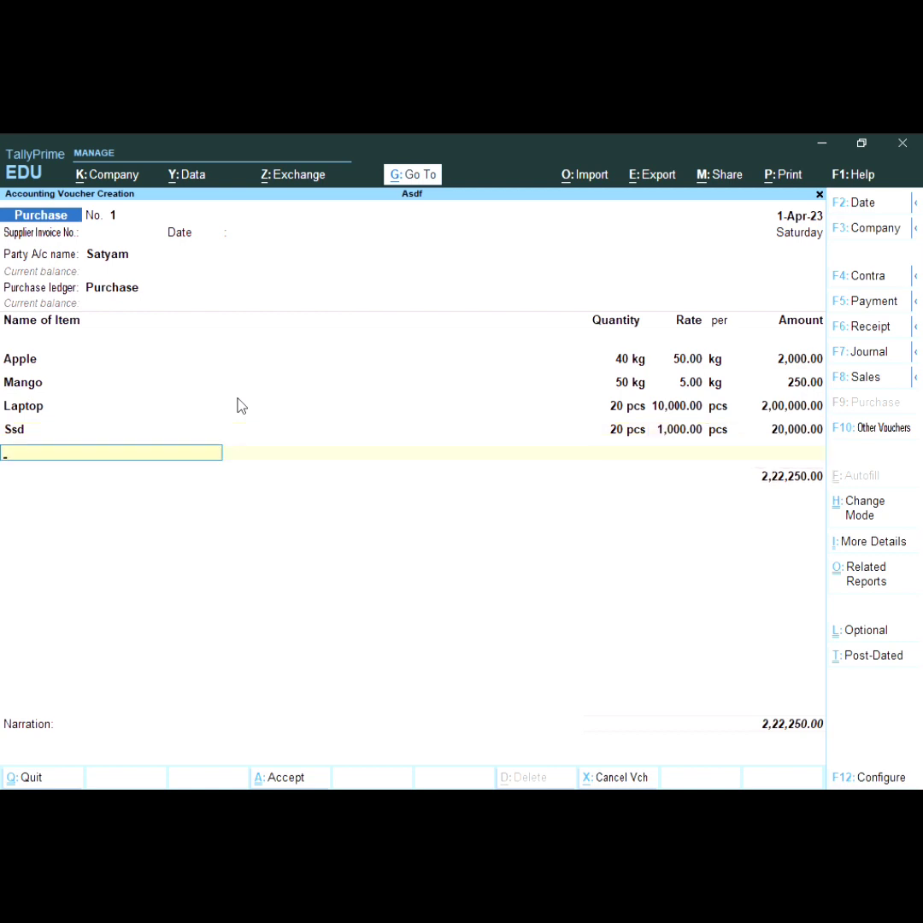
pyautogui.press('Return')
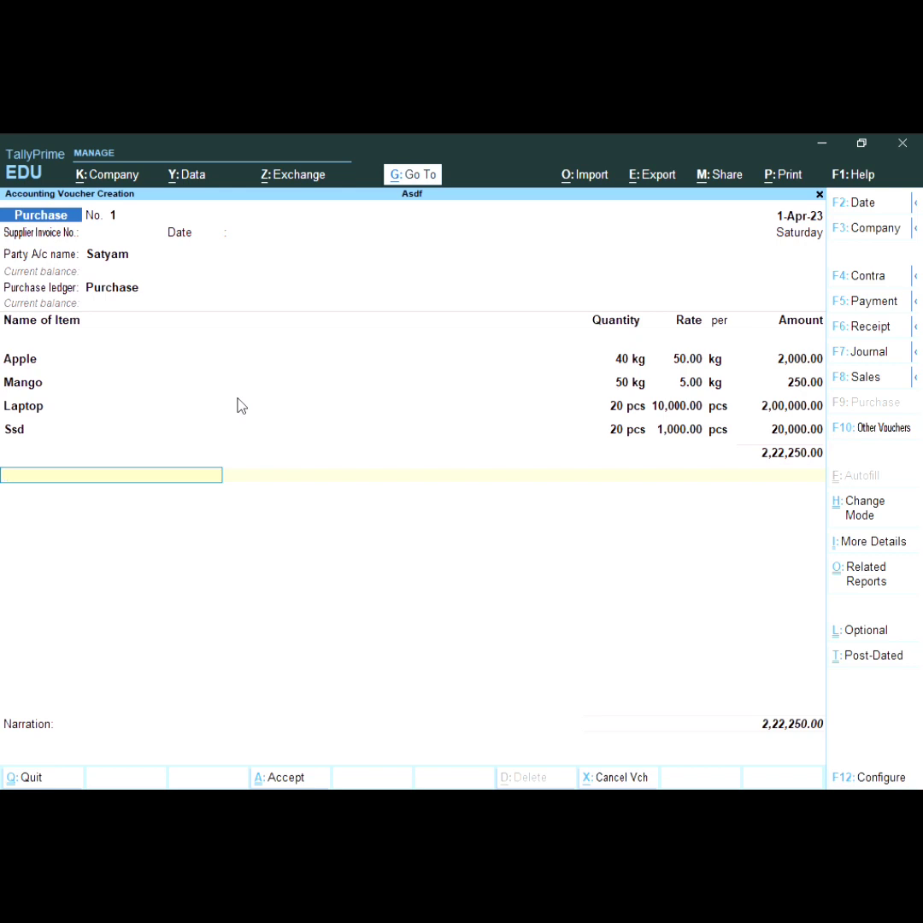
# - Start a new ledger named Input from the line below the item total and place it under Duties & Taxes
pyautogui.hotkey('alt', 'c')
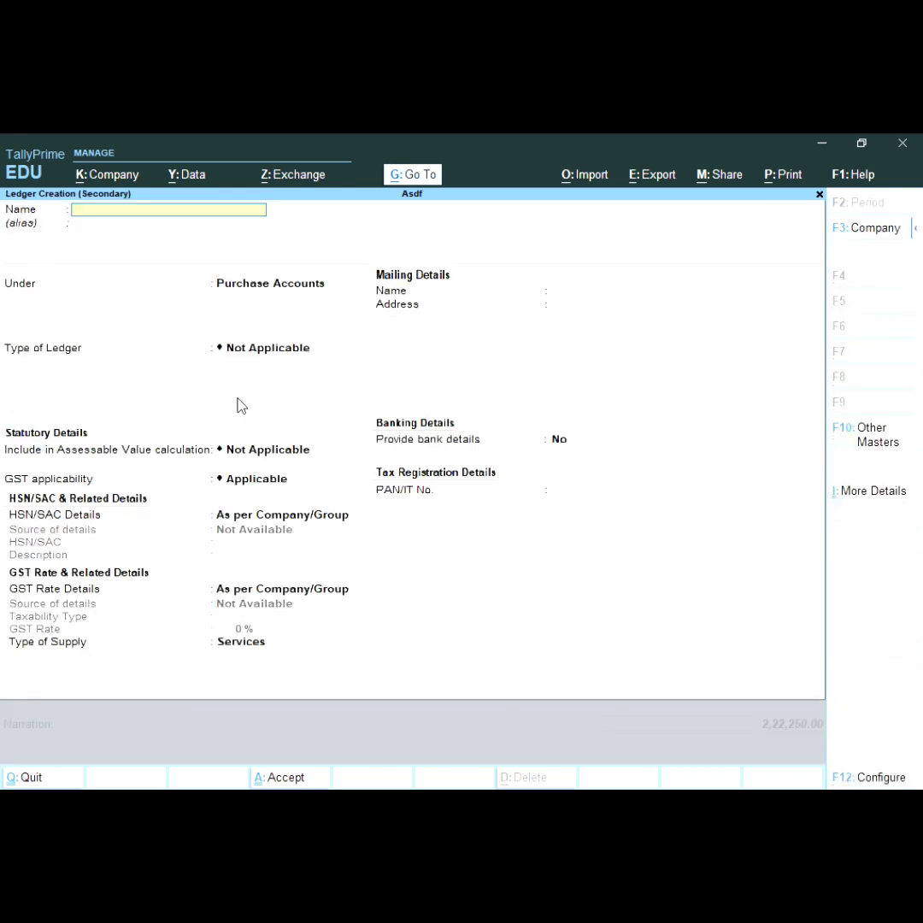
pyautogui.write('Input')
pyautogui.press('Return')
pyautogui.press('Return')
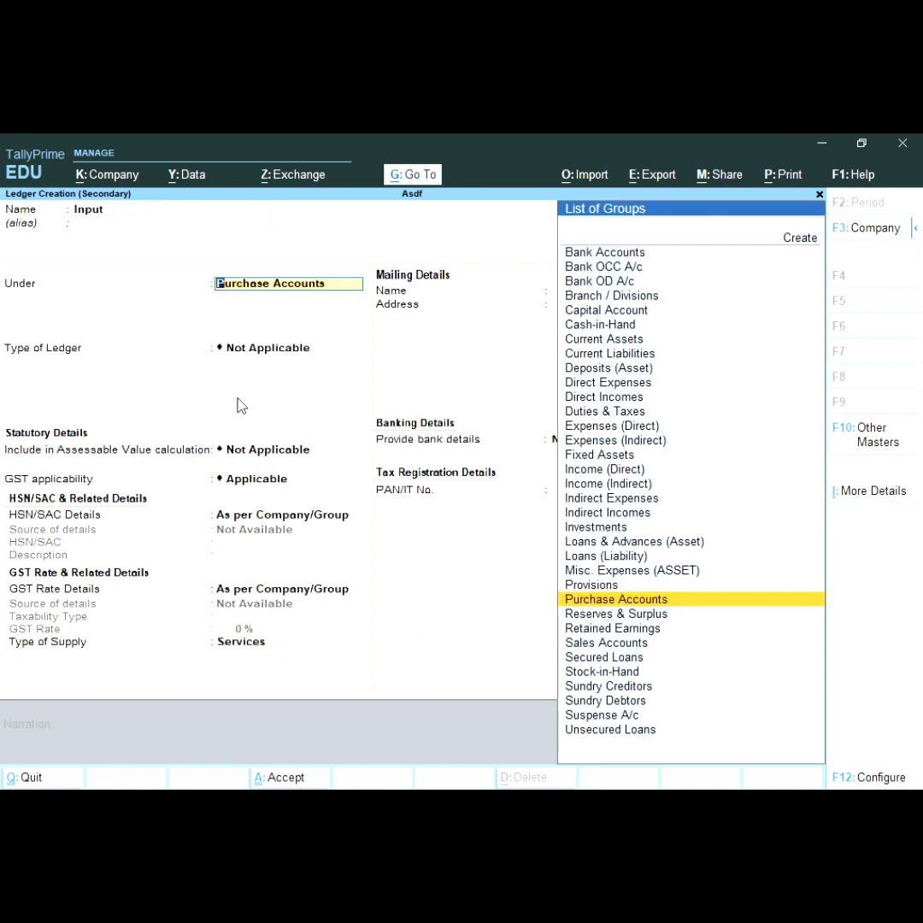
pyautogui.write('D')
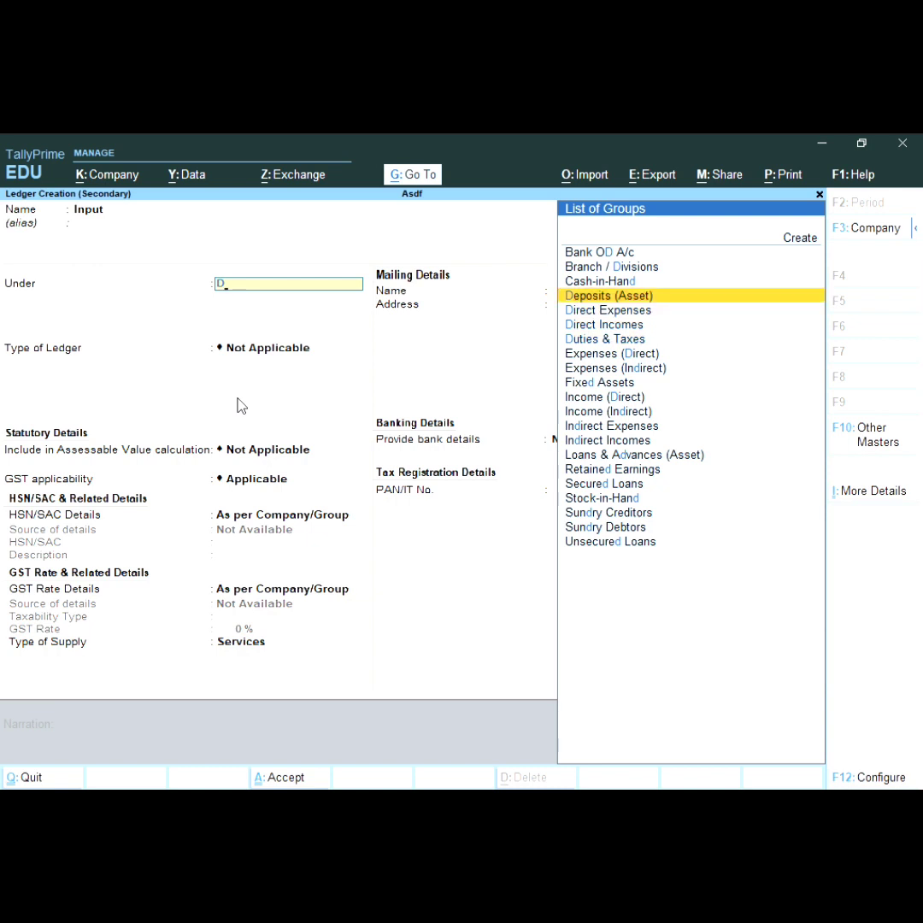
pyautogui.press('Down')
pyautogui.press('Down')
pyautogui.press('Down')
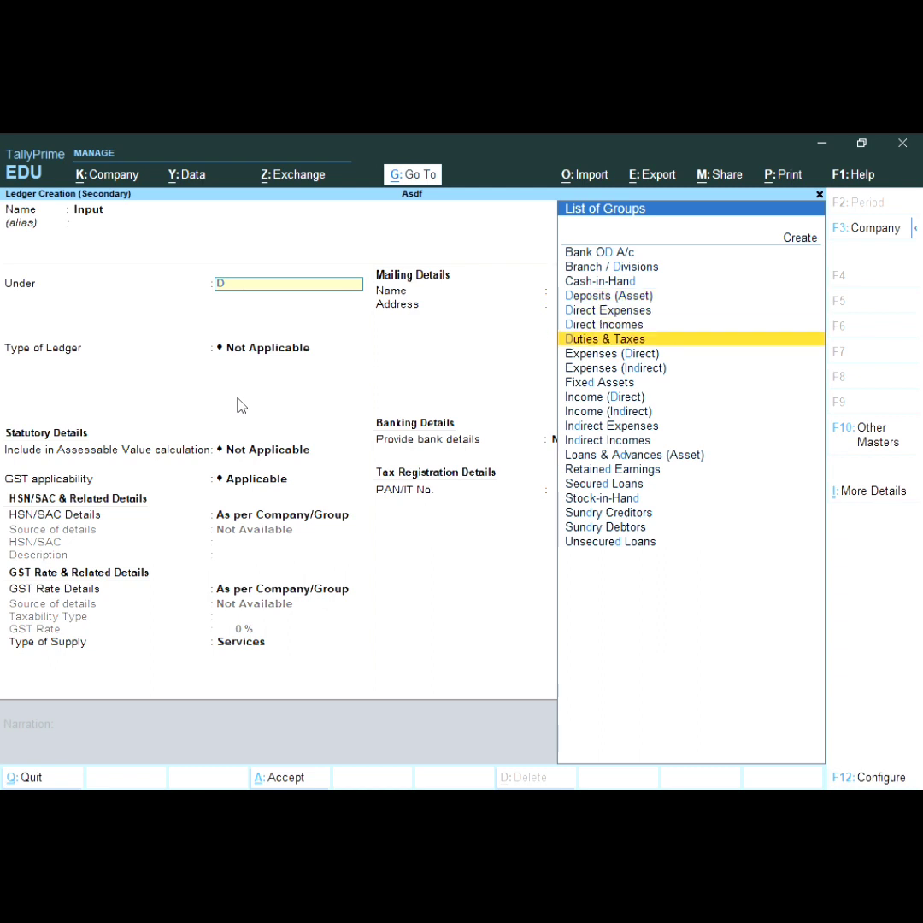
pyautogui.press('Return')
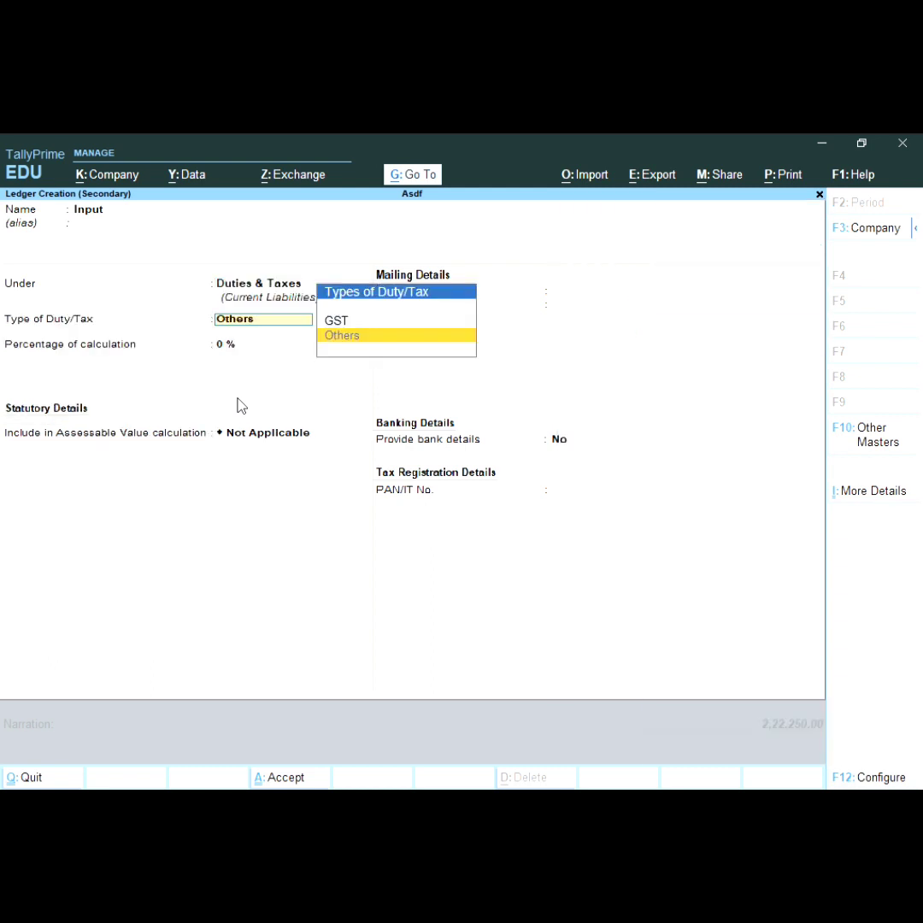
# - Keep the Input ledger's duty type Others, 0 % calculation and remaining defaults, and save it onto the voucher
pyautogui.press('Return')
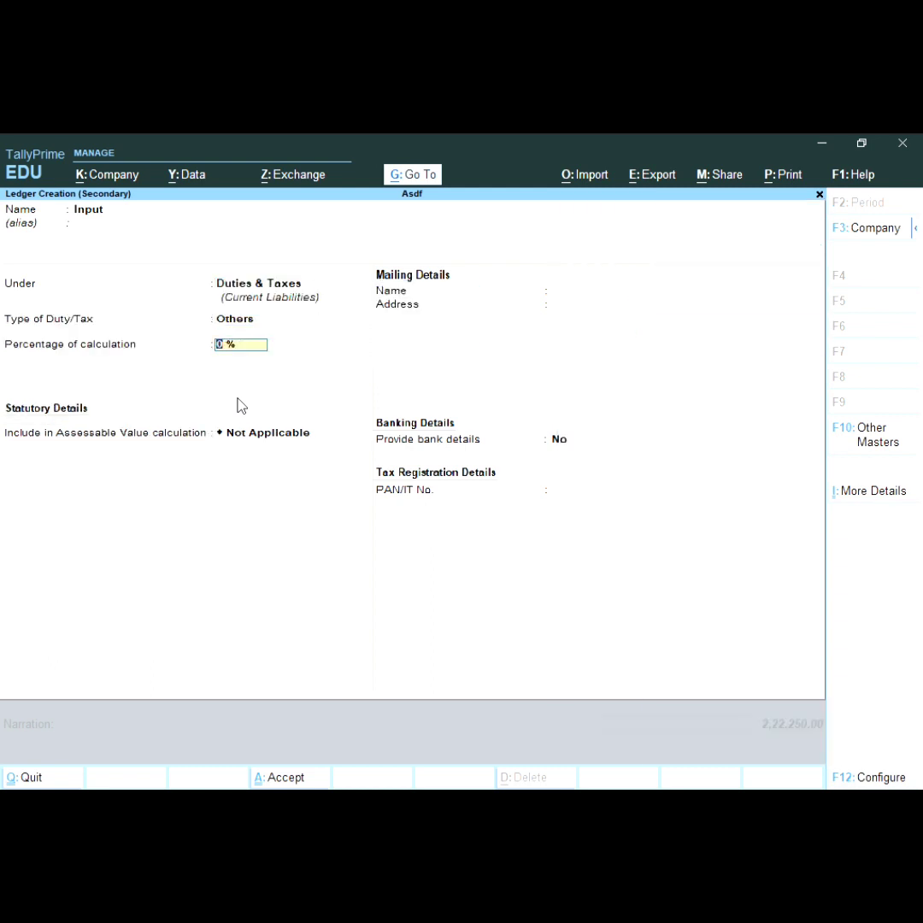
pyautogui.press('Return')
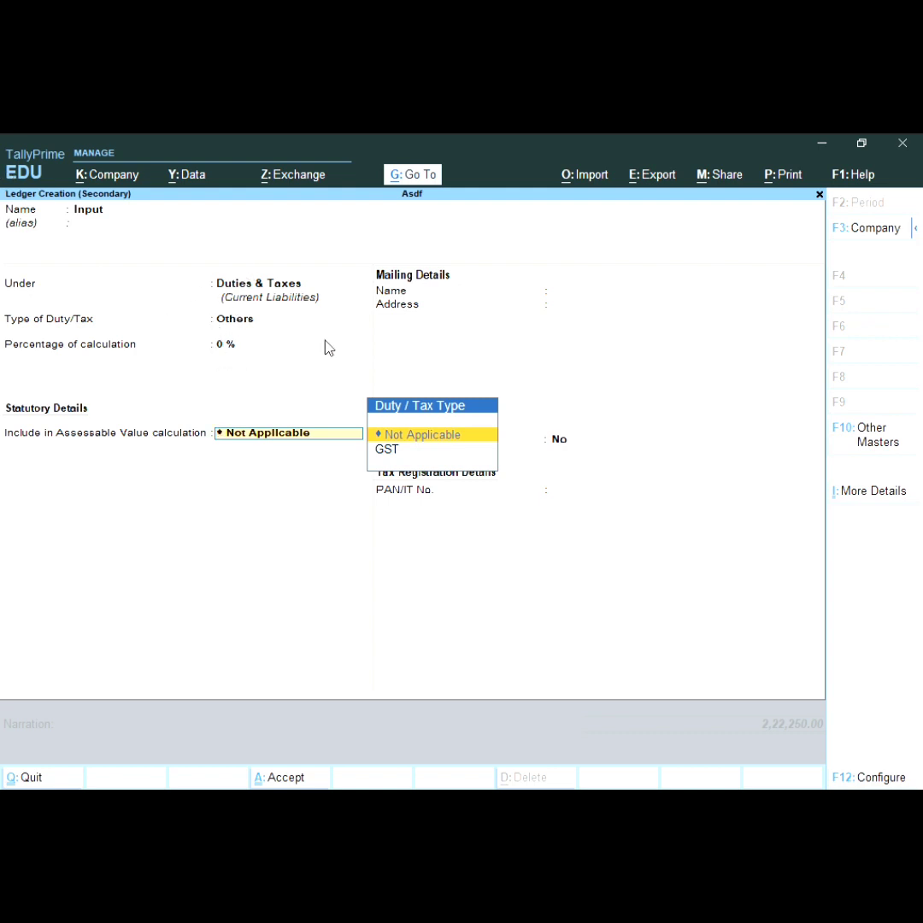
pyautogui.press('Return')
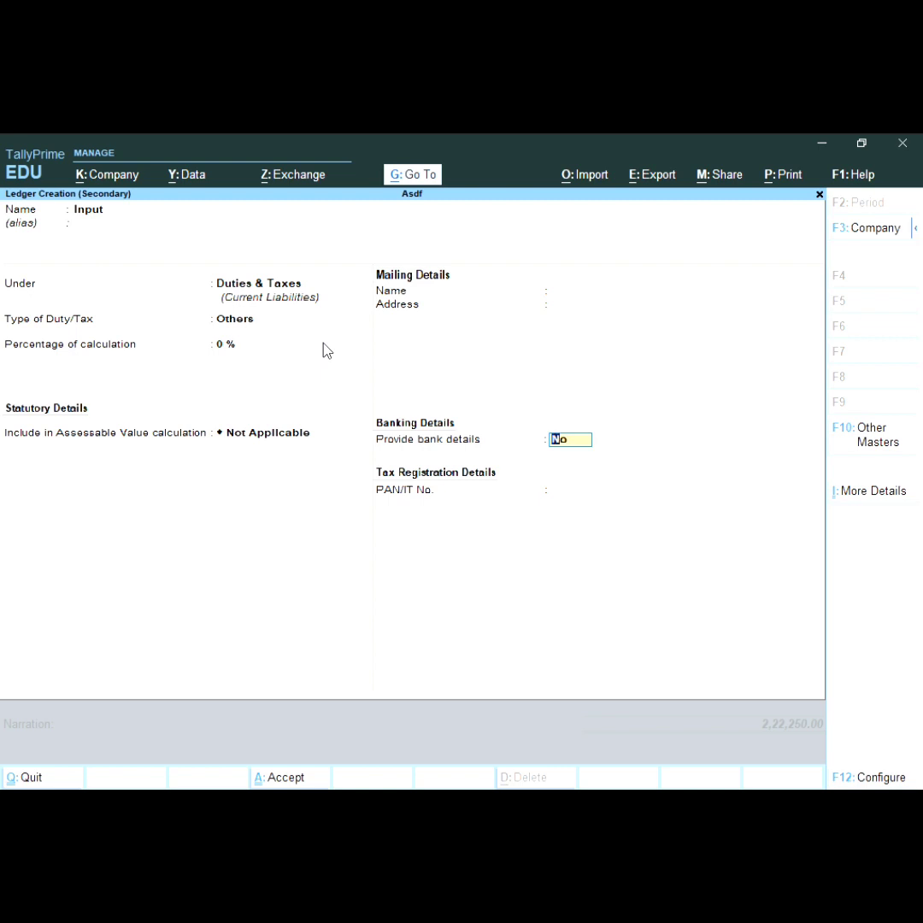
pyautogui.press('Return')
pyautogui.press('Return')
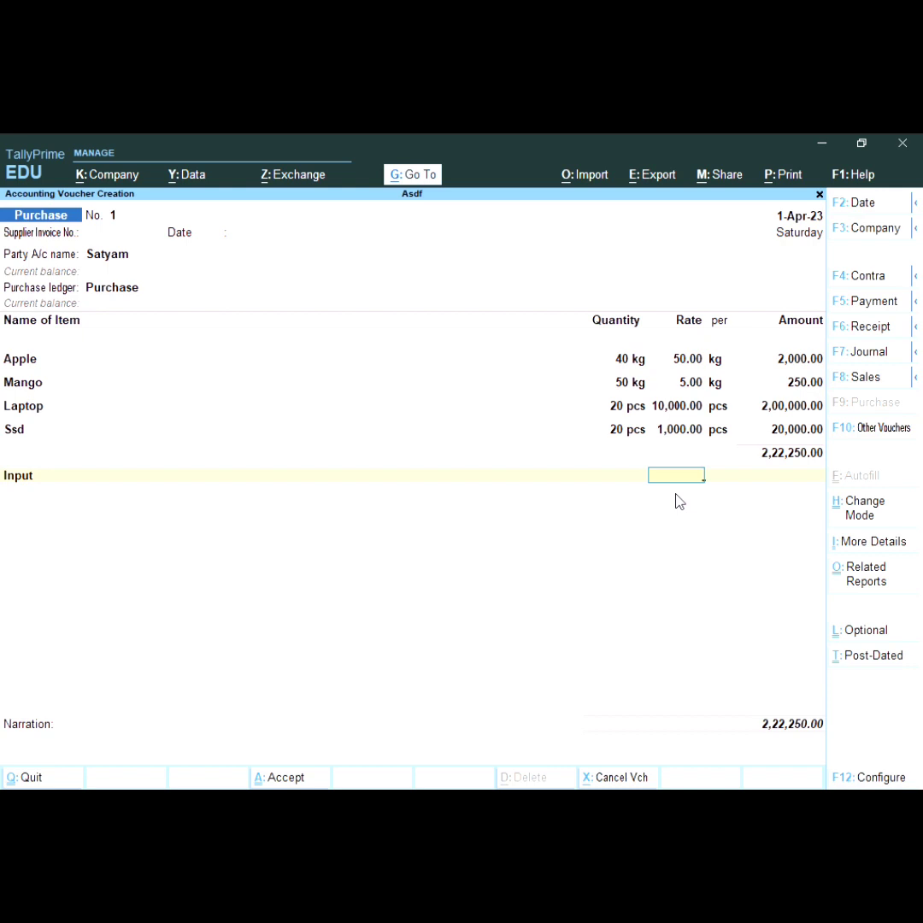
# - Set the rate of the voucher's Input tax line to 5 %
pyautogui.write('5')
pyautogui.press('Return')
pyautogui.press('Return')
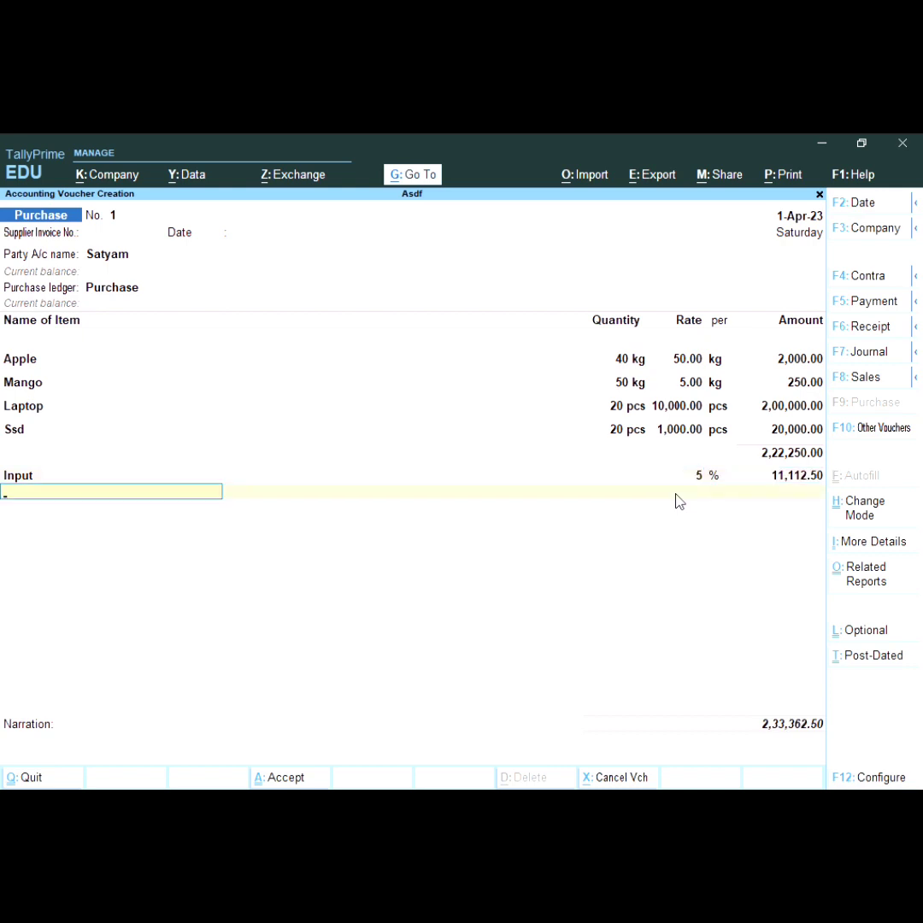
# - Accept the supplier's bill-wise details as a New Ref and save the purchase voucher with a blank narration
pyautogui.press('Return')
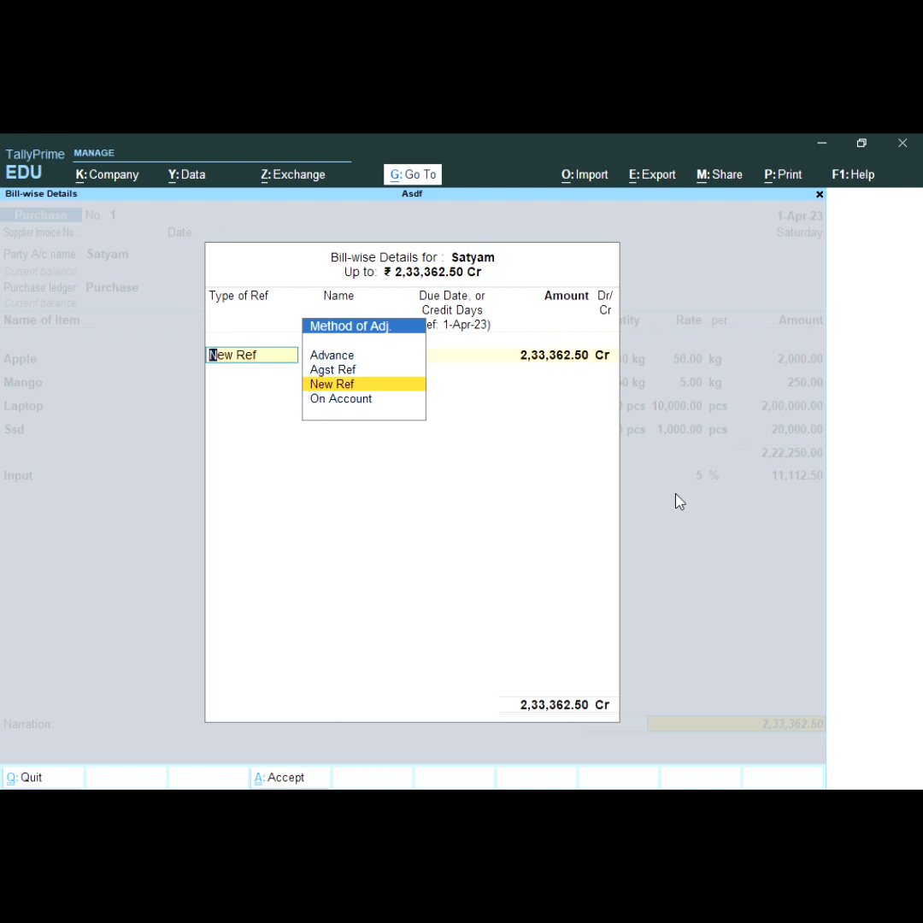
pyautogui.press('Return')
pyautogui.press('Return')
pyautogui.press('Return')
pyautogui.press('Return')
pyautogui.press('Return')
pyautogui.press('Return')
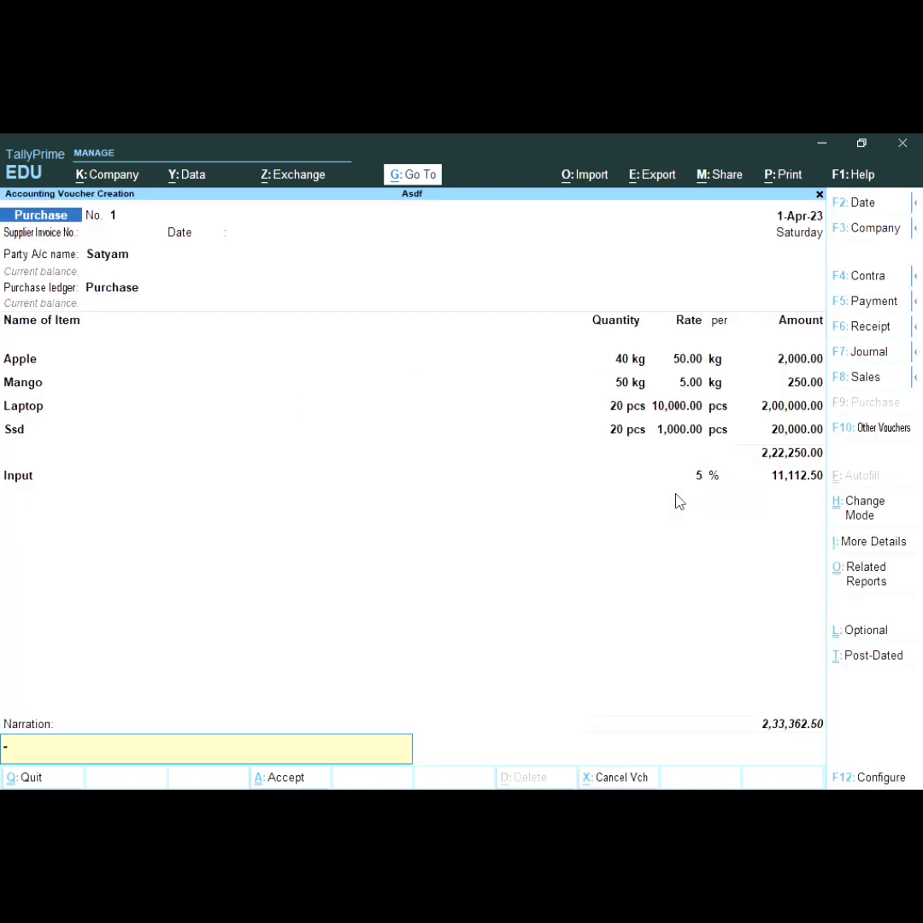
pyautogui.press('Return')
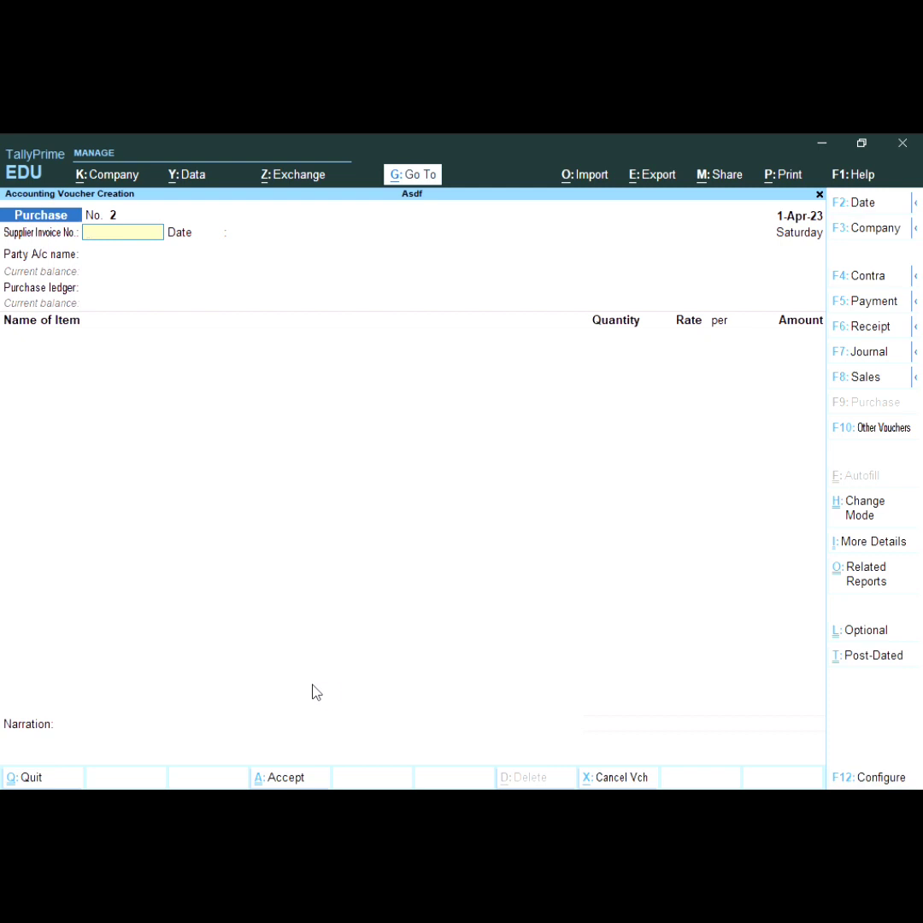
# - Start a sales voucher and create a party ledger with the customer's name under Sundry Debtors
pyautogui.press('F8')
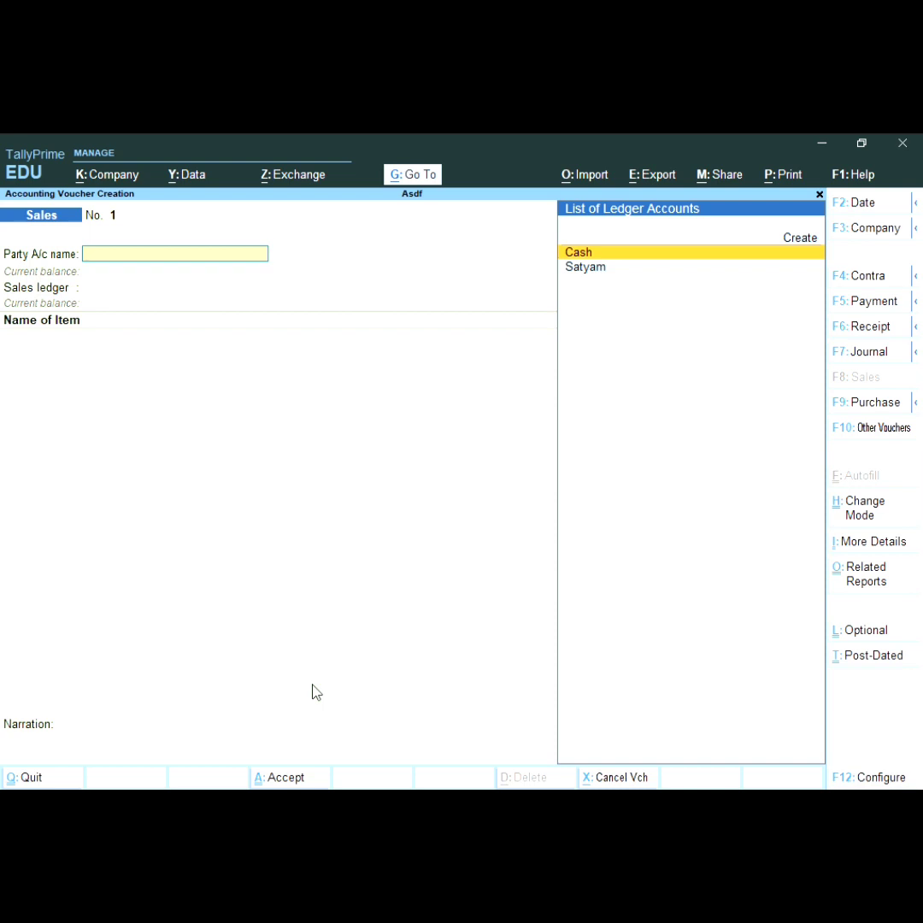
pyautogui.hotkey('alt', 'c')
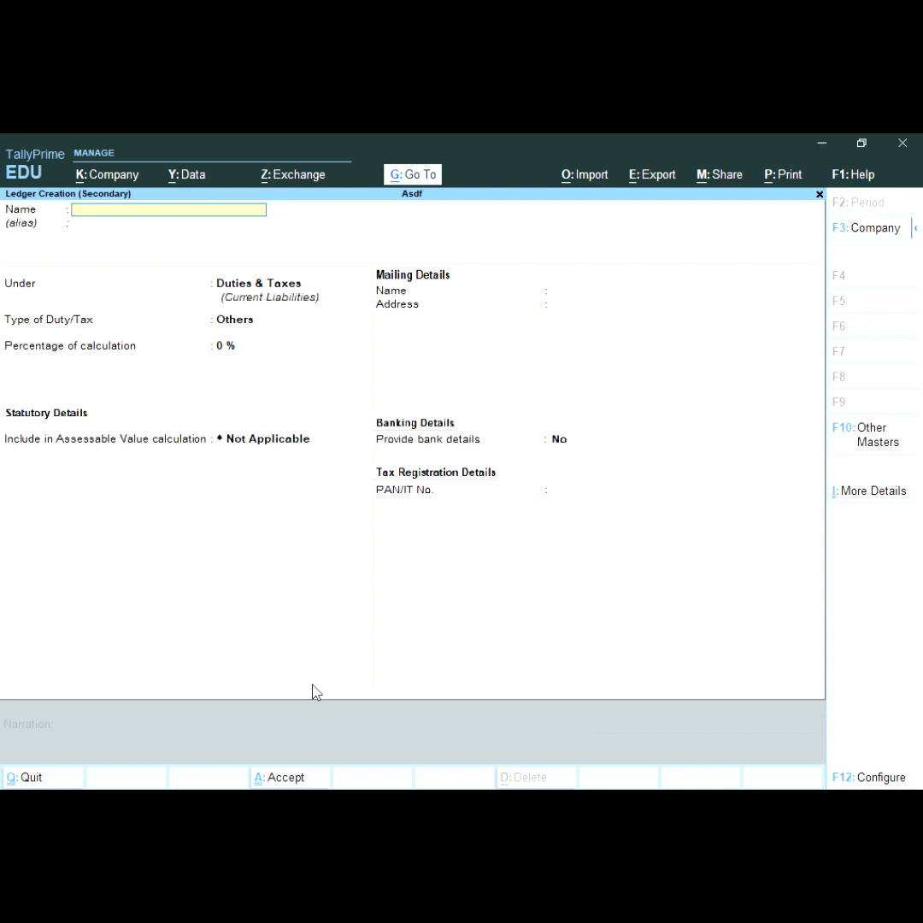
pyautogui.write('Rinku')
pyautogui.press('Return')
pyautogui.press('Return')
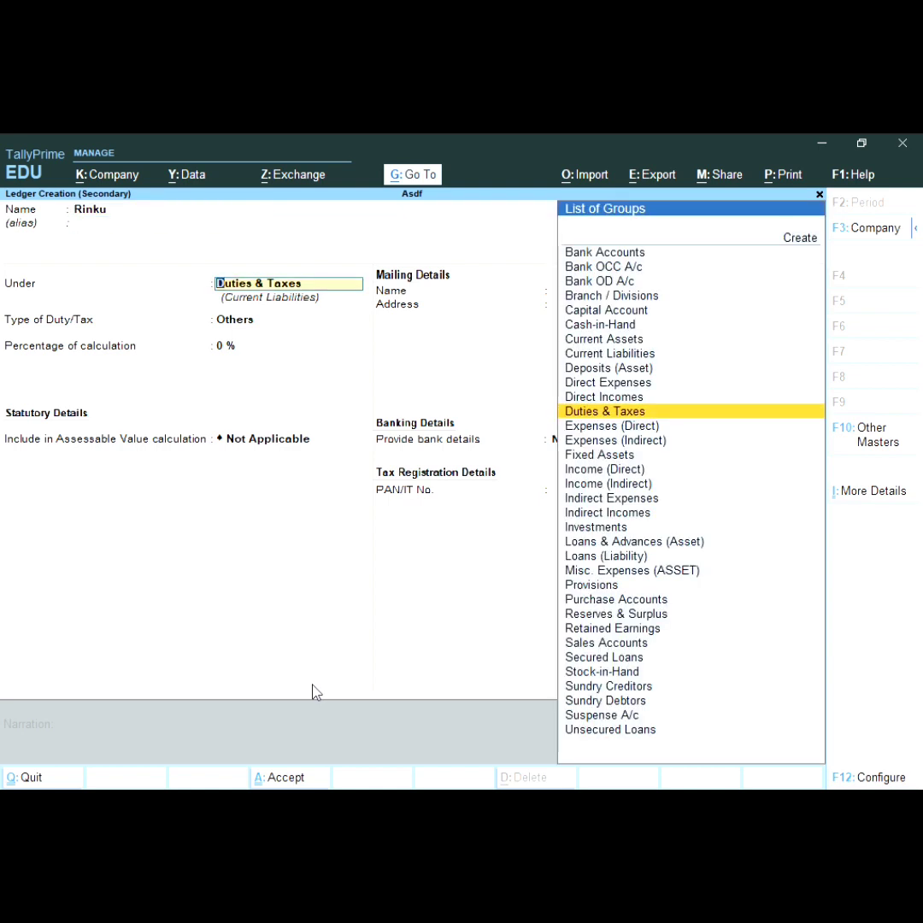
pyautogui.write('S')
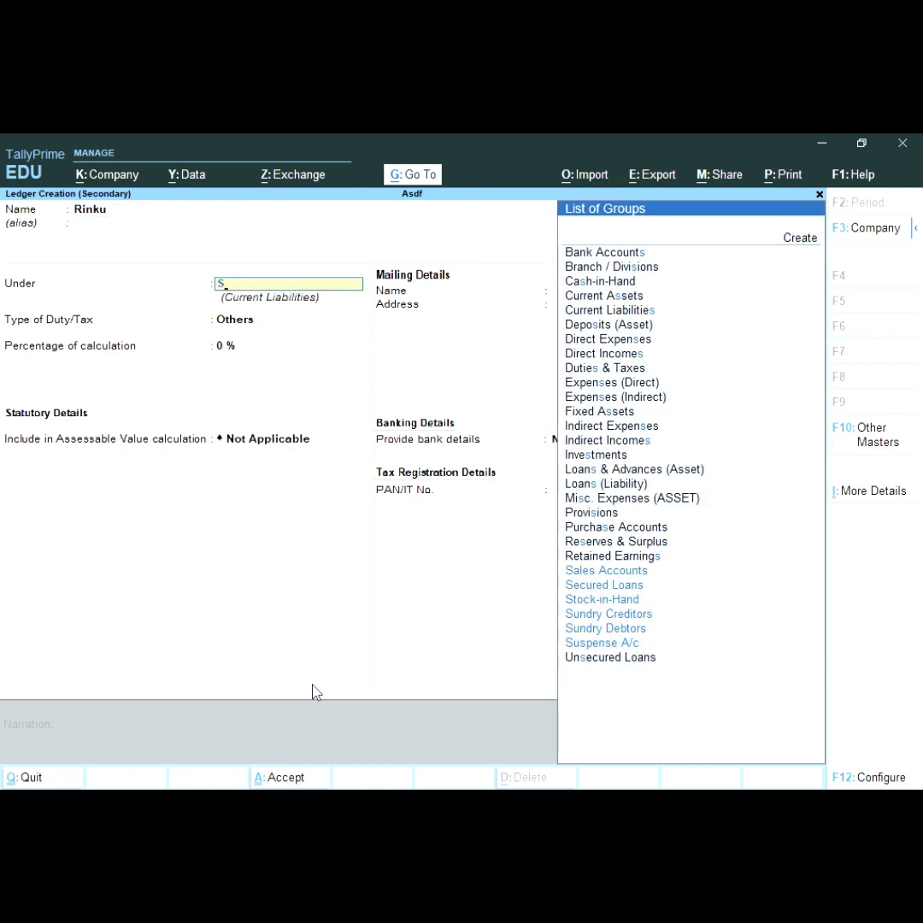
pyautogui.press('Down')
pyautogui.press('Down')
pyautogui.press('Down')
pyautogui.press('Down')
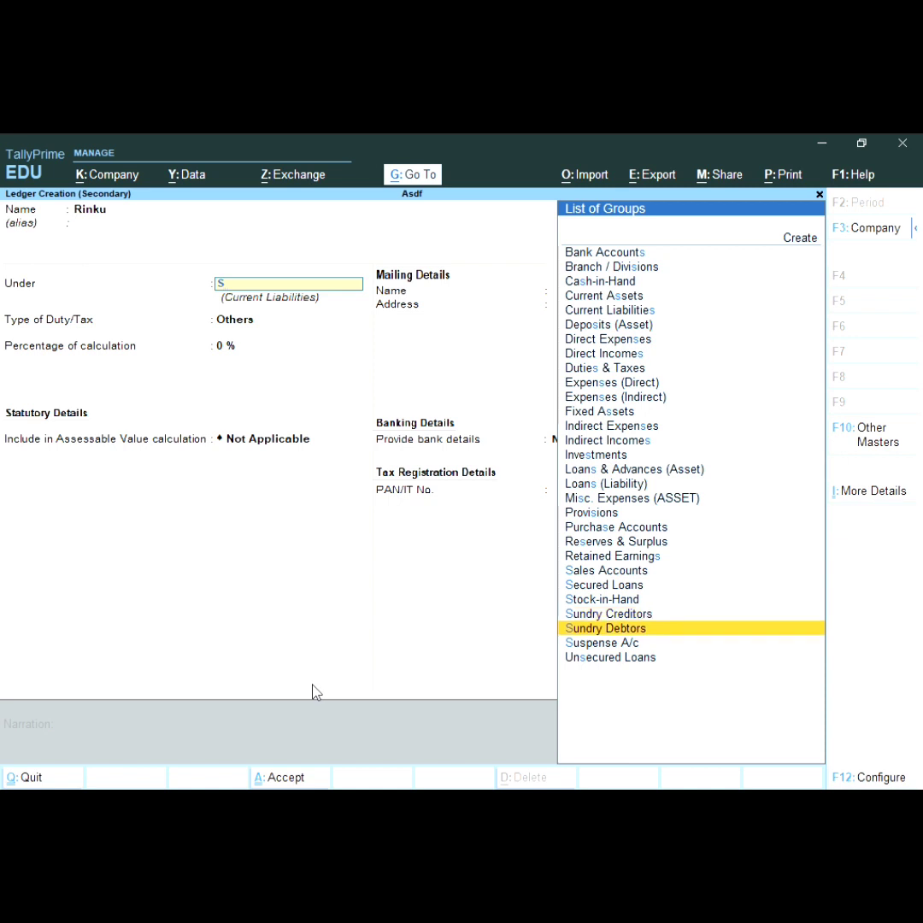
pyautogui.press('Return')
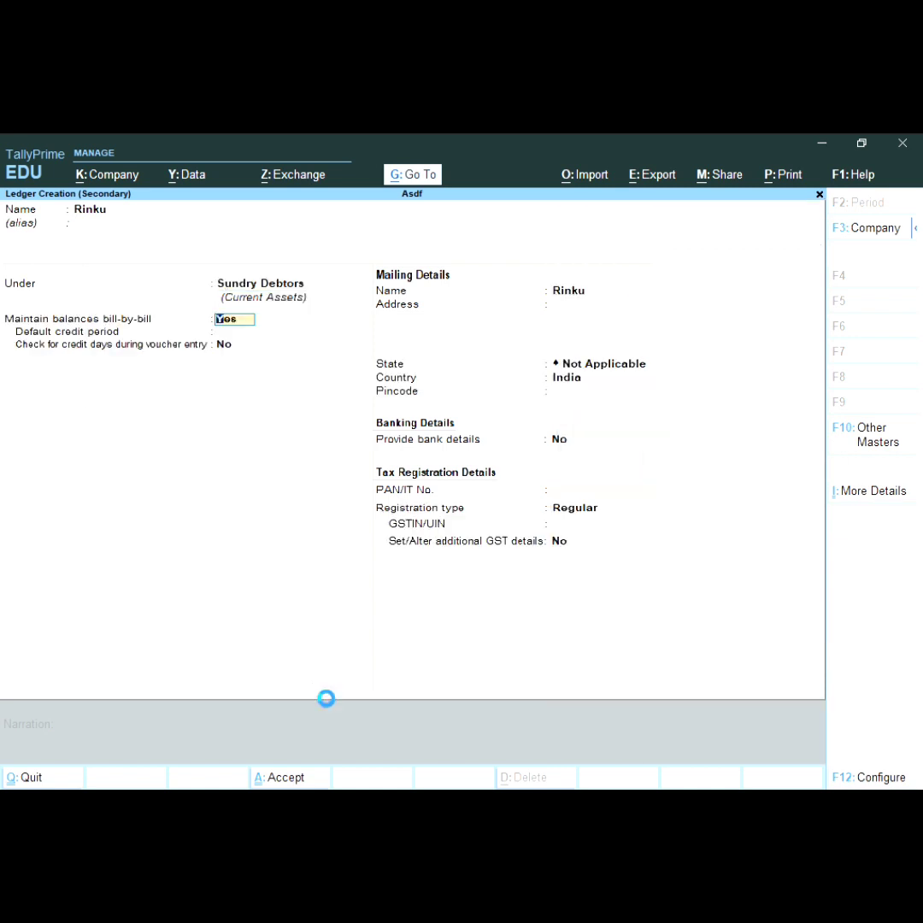
# - Save the customer's ledger with its default details and accept the sales voucher's dispatch and party details without entries
pyautogui.press('Return')
pyautogui.press('Return')
pyautogui.press('Return')
pyautogui.press('Return')
pyautogui.press('Return')
pyautogui.press('Return')
pyautogui.press('Return')
pyautogui.press('Return')
pyautogui.press('Return')
pyautogui.press('Return')
pyautogui.press('Return')
pyautogui.press('Return')
pyautogui.press('Return')
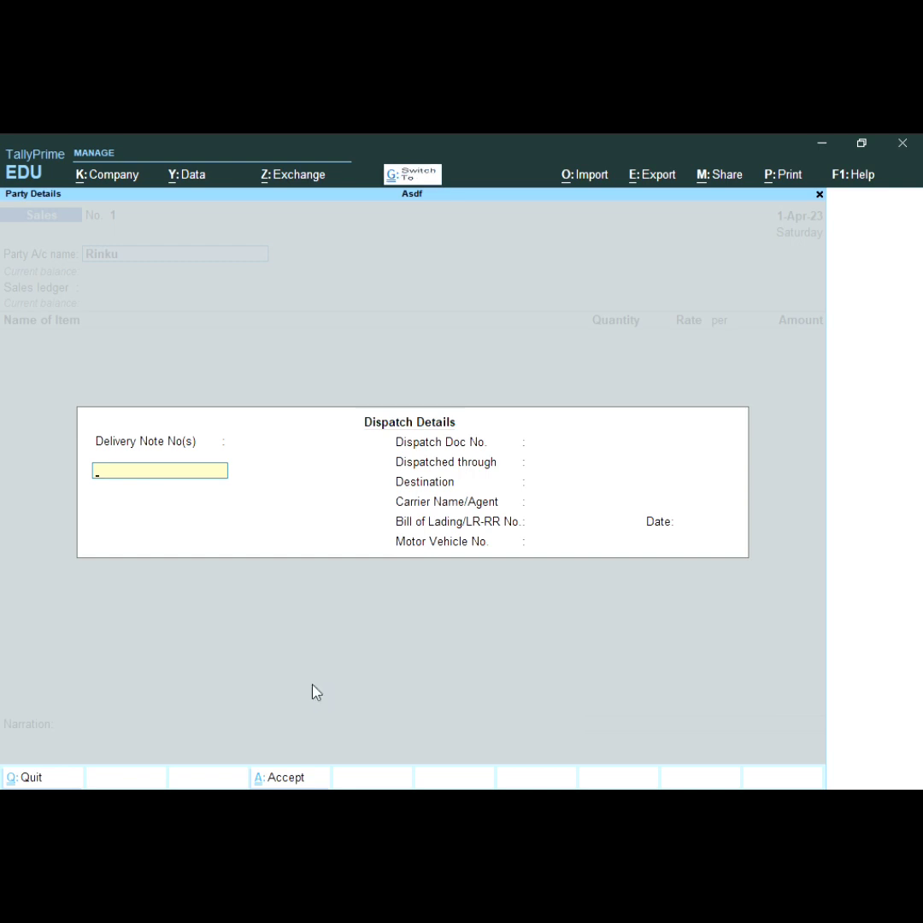
pyautogui.hotkey('ctrl', 'a')
pyautogui.hotkey('ctrl', 'a')
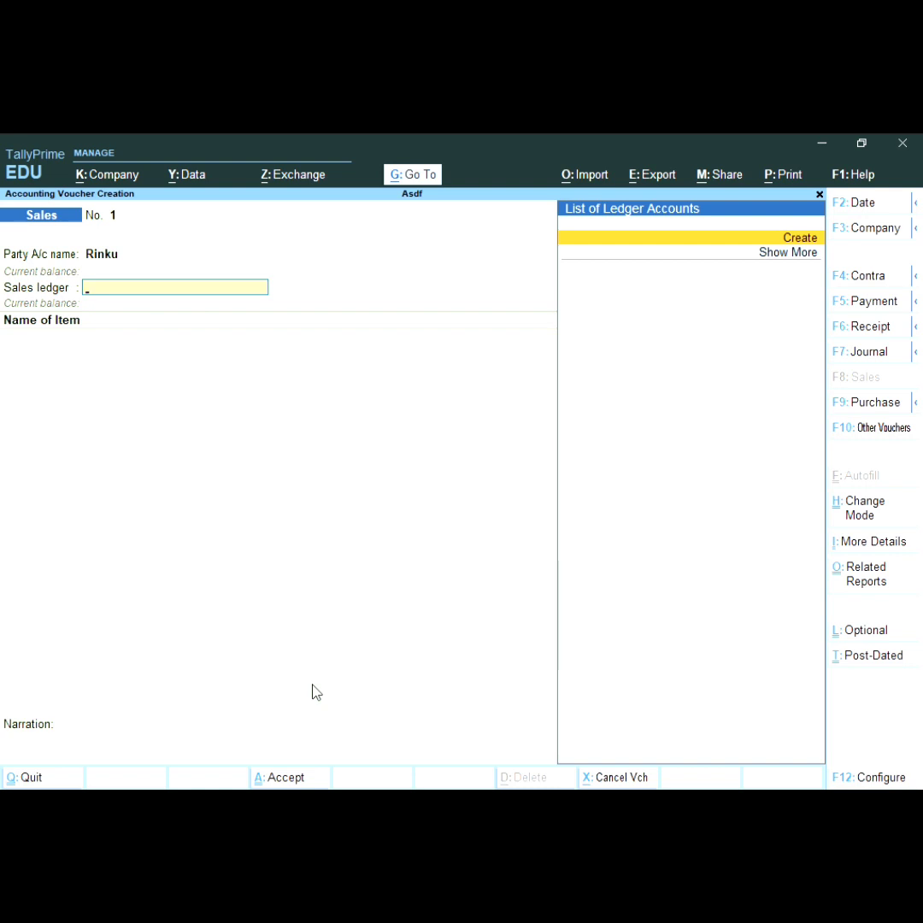
# - Create a ledger named Sales under Sales Accounts for the voucher's sales ledger
pyautogui.write('S')
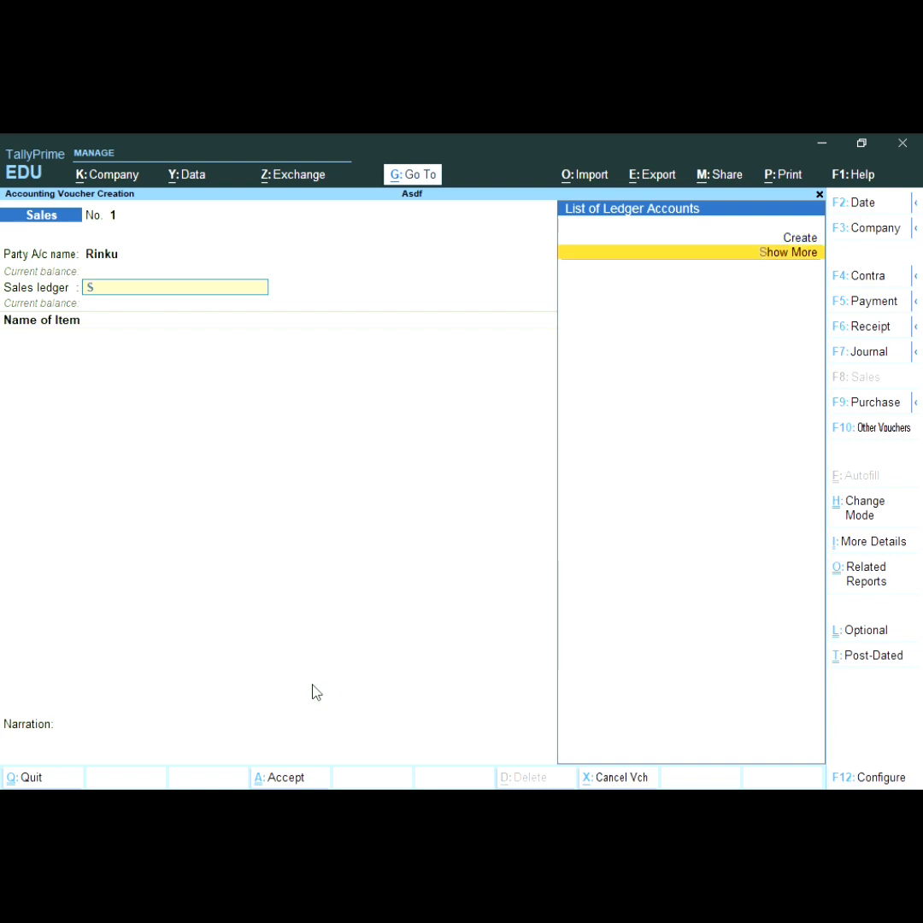
pyautogui.write('a')
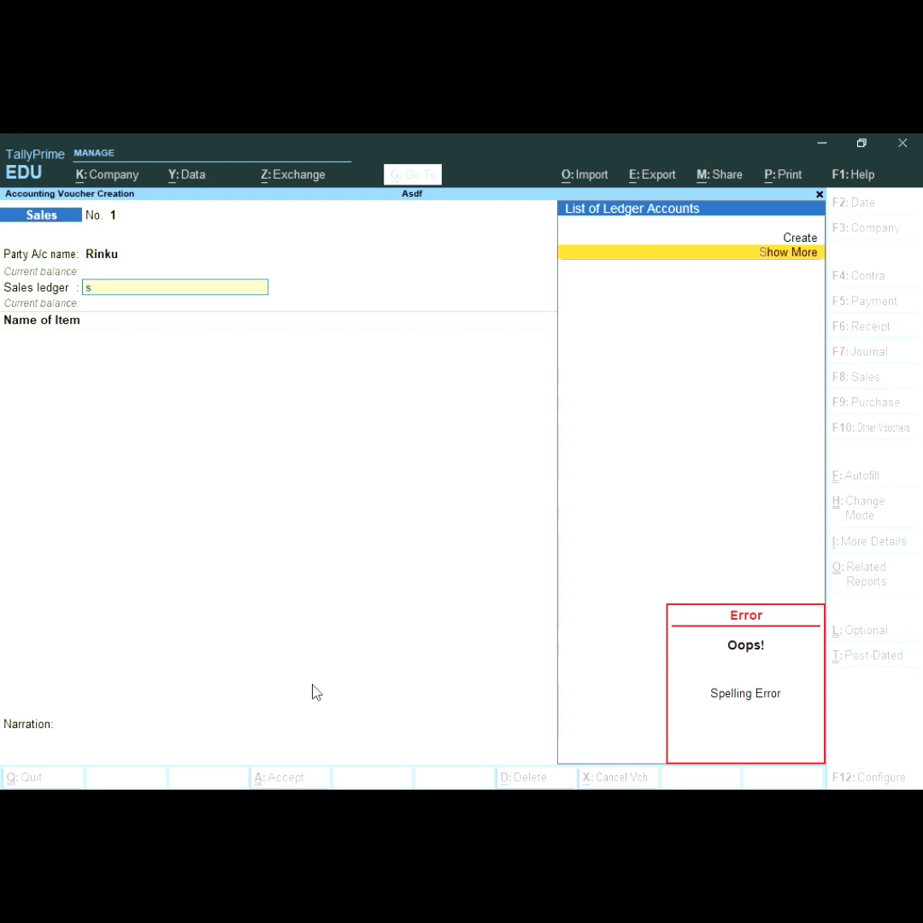
pyautogui.hotkey('alt', 'c')
pyautogui.write('Sales')
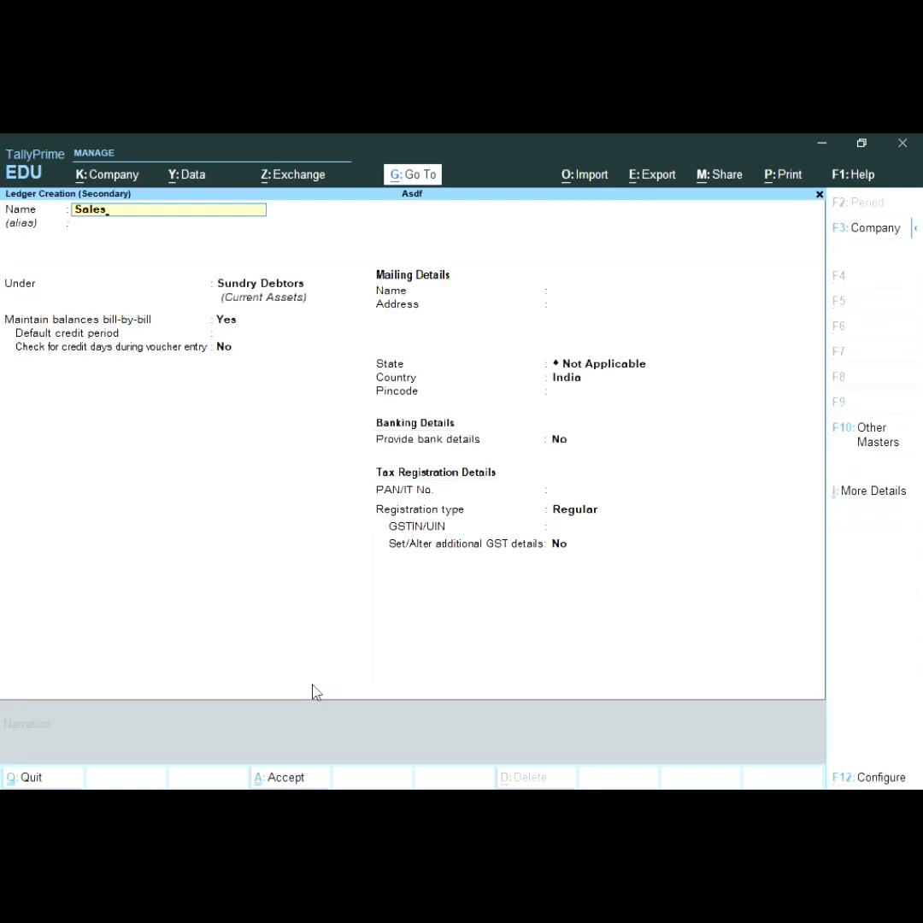
pyautogui.press('Return')
pyautogui.press('Return')
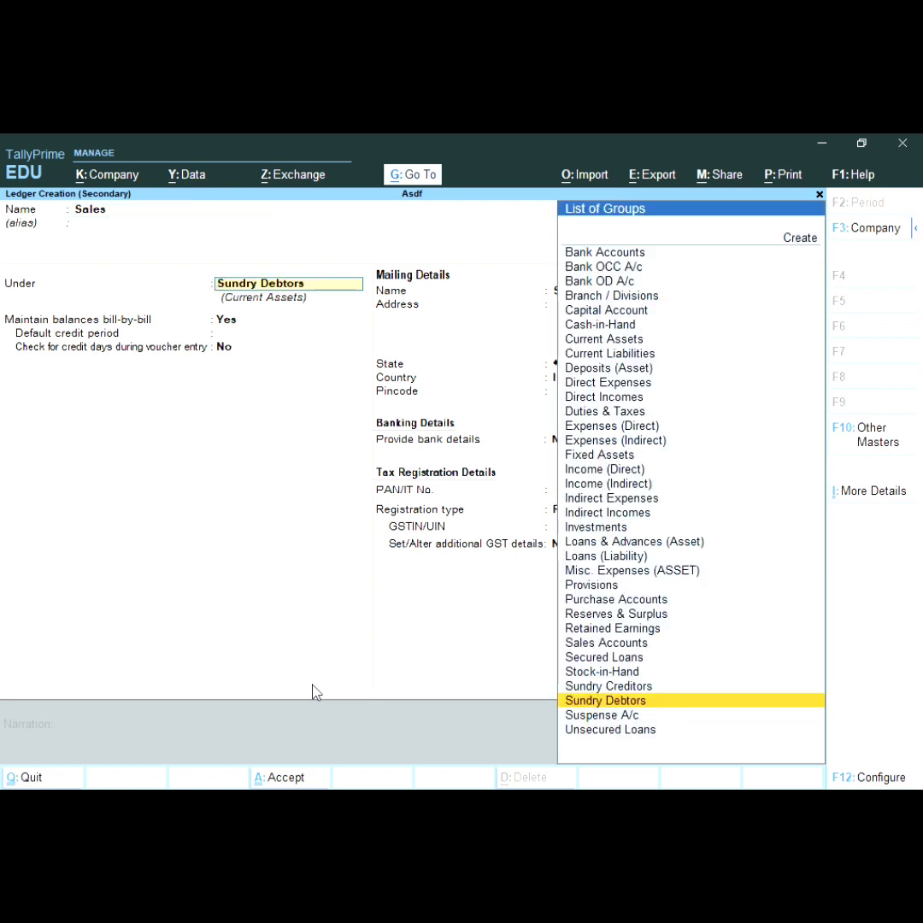
pyautogui.write('S')
pyautogui.press('Down')
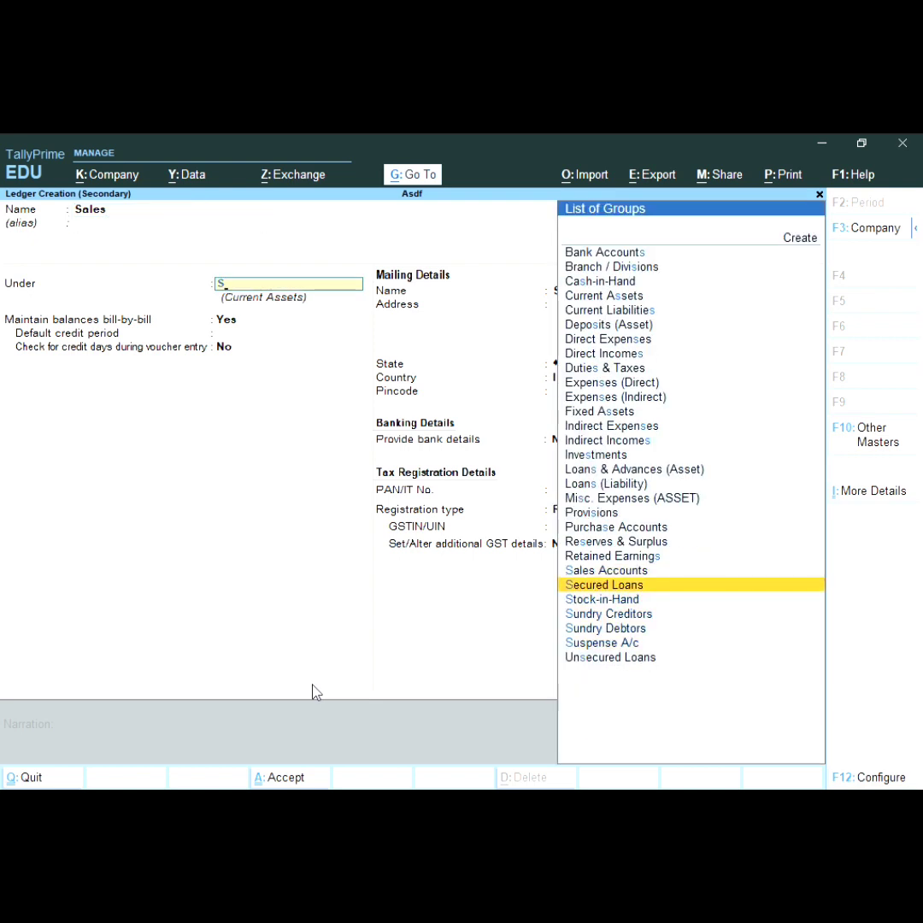
pyautogui.press('Up')
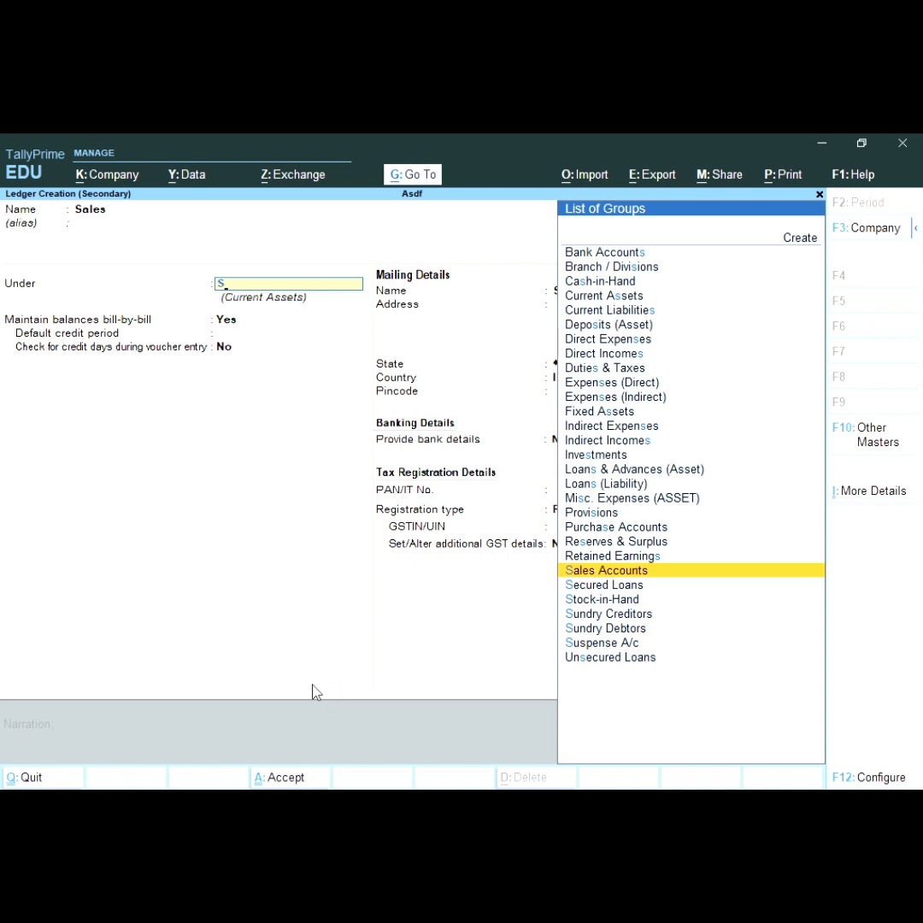
pyautogui.press('Return')
# - Set the Sales ledger's type of supply to Goods and save it with the other details at their defaults
pyautogui.press('Return')
pyautogui.press('Return')
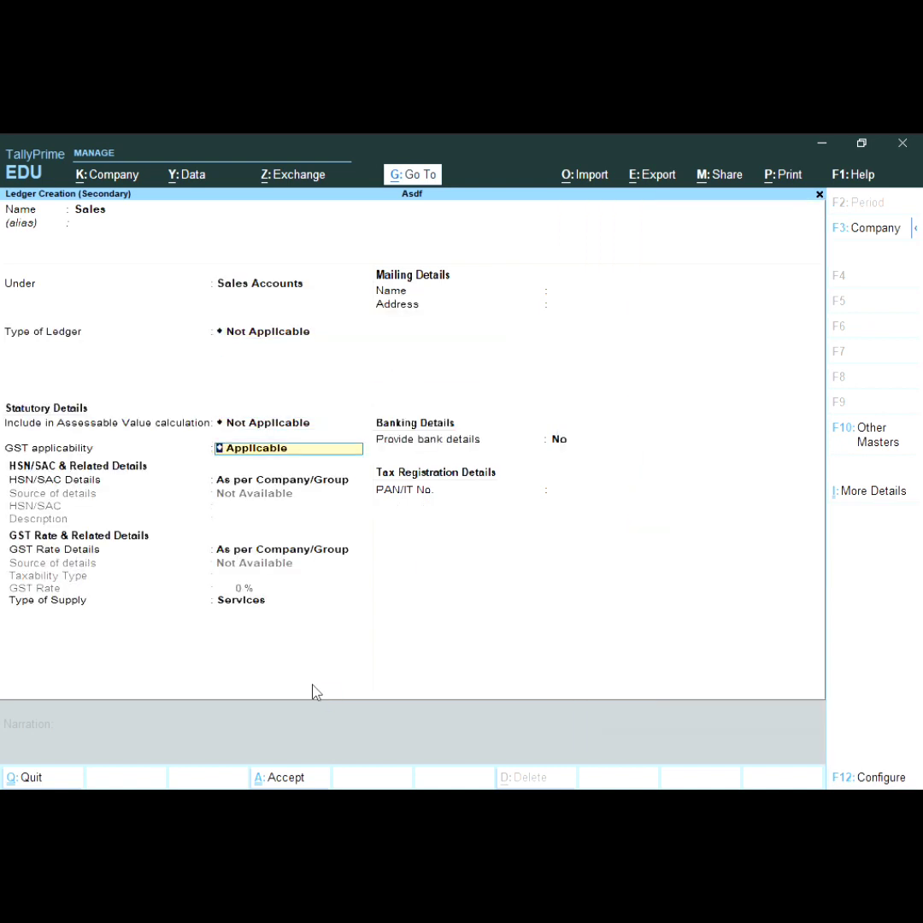
pyautogui.press('Return')
pyautogui.press('Return')
pyautogui.press('Return')
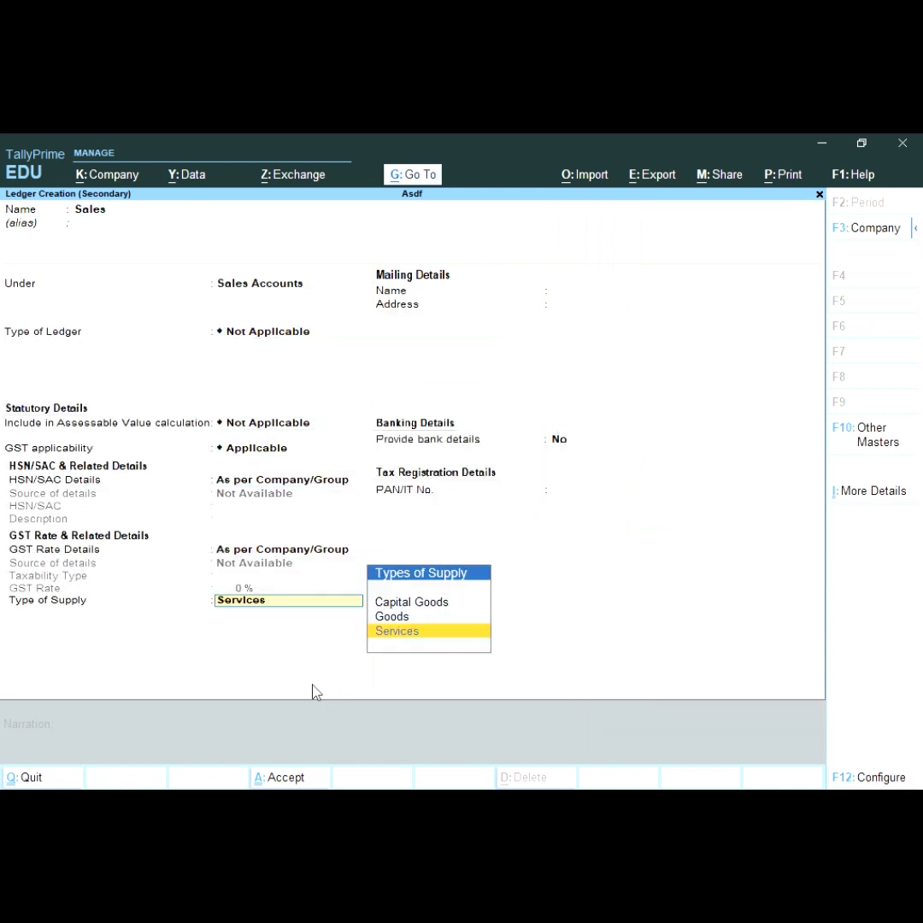
pyautogui.press('Up')
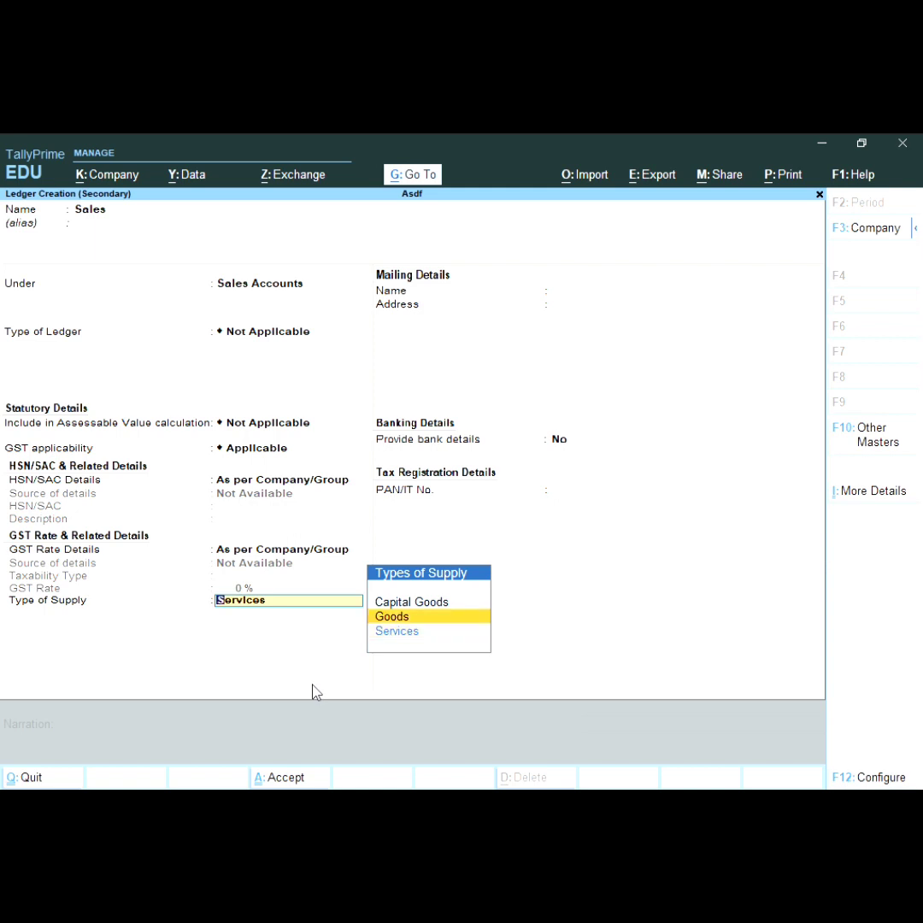
pyautogui.press('Return')
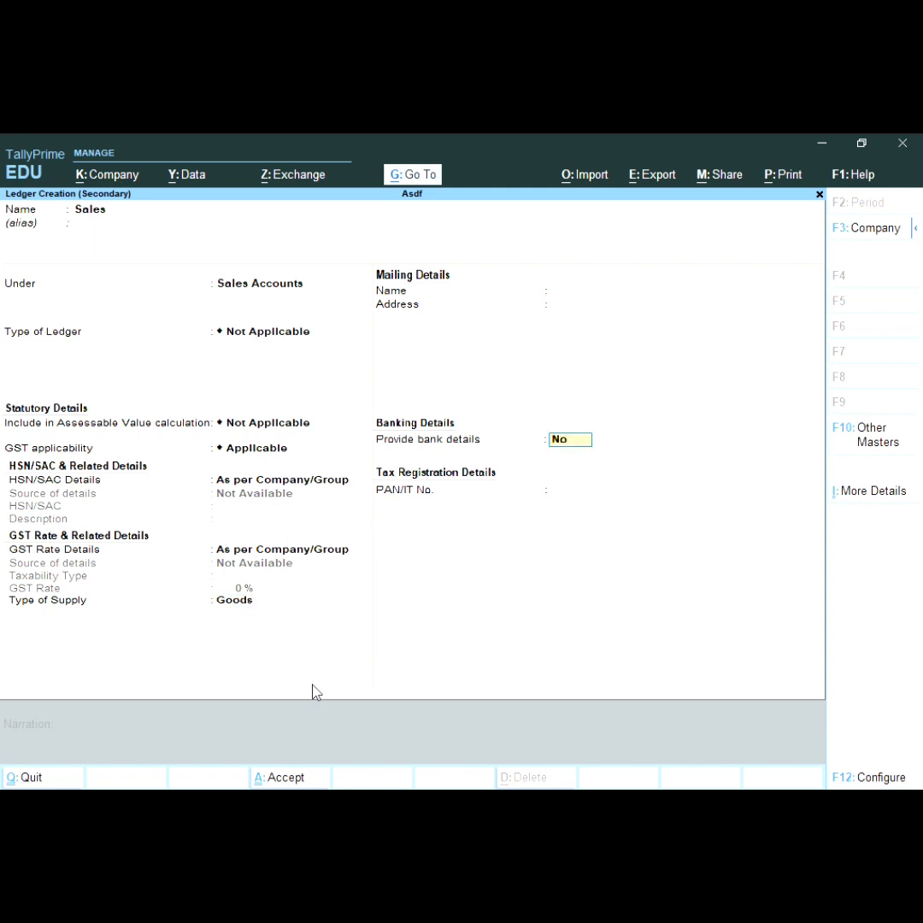
pyautogui.press('Return')
pyautogui.press('Return')
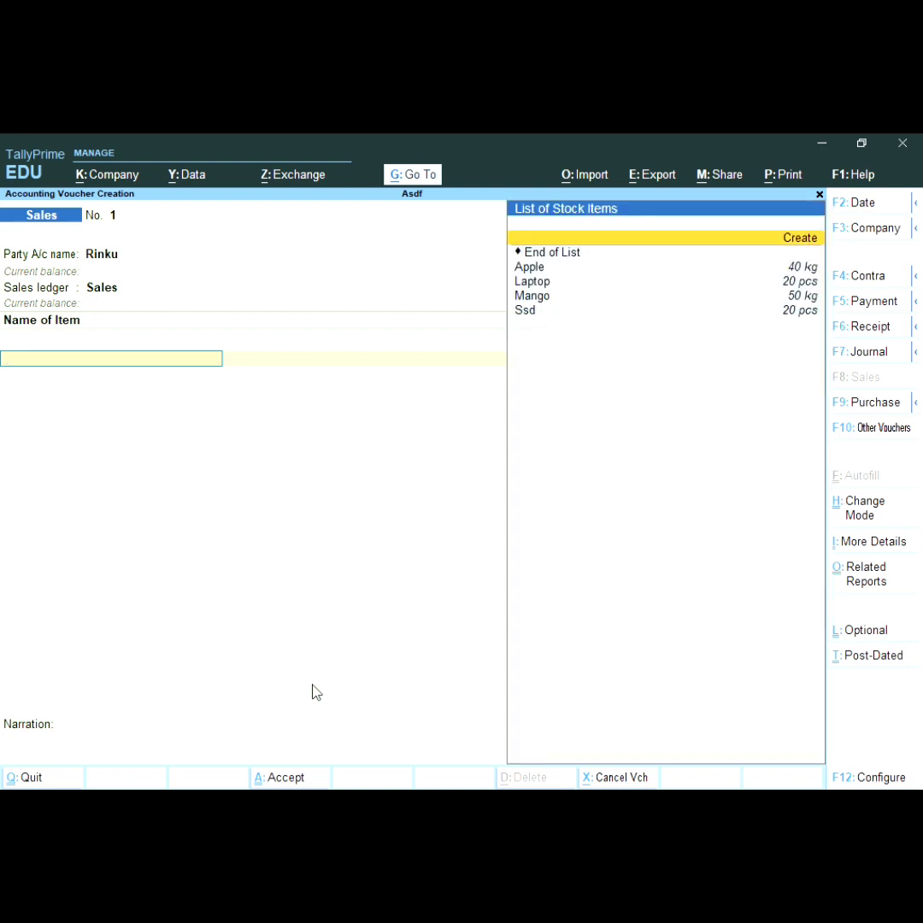
# - Add the stock item Apple to the sales voucher with a quantity of 50 kg
pyautogui.press('Return')
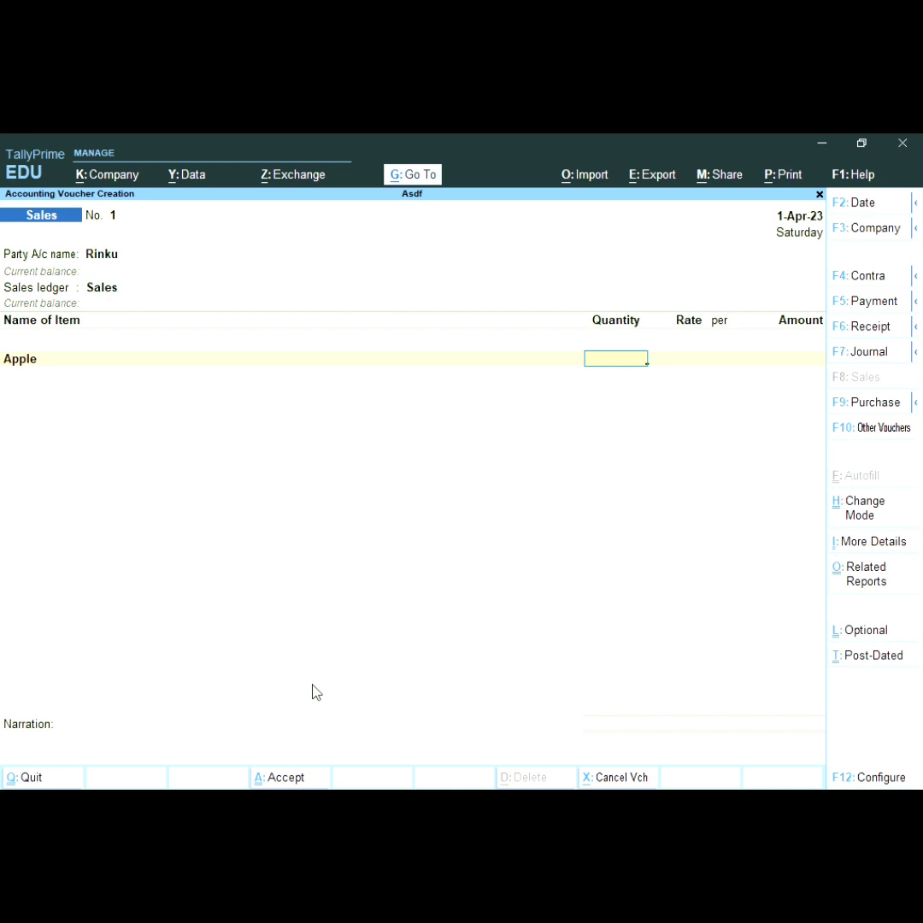
pyautogui.write('50')
pyautogui.press('Return')
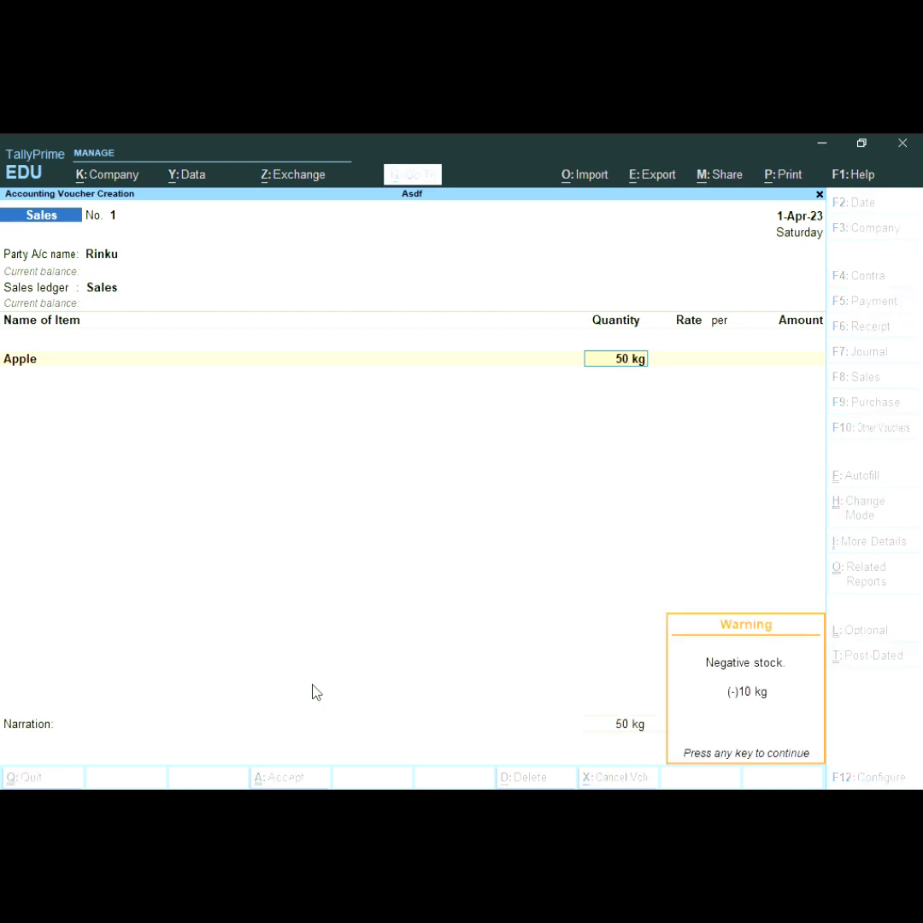
pyautogui.press('Return')
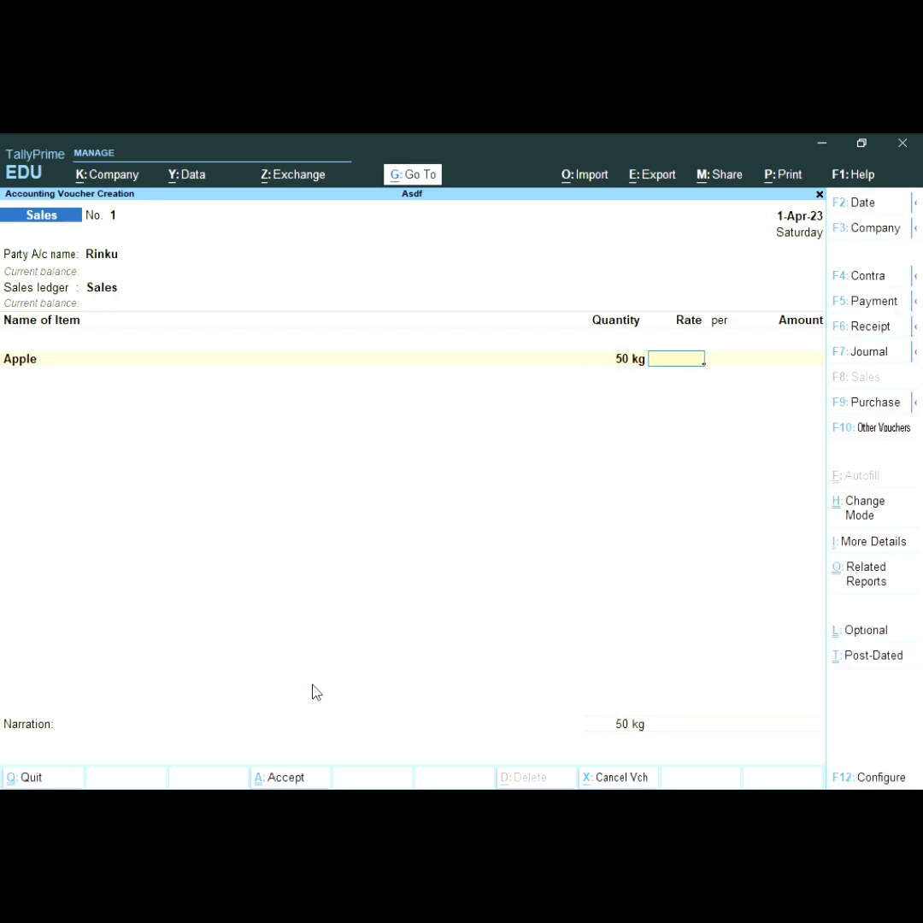
# - Change the Apple quantity to 40 kg and set its rate to 65 per kg
pyautogui.press('BackSpace')
pyautogui.write('40')
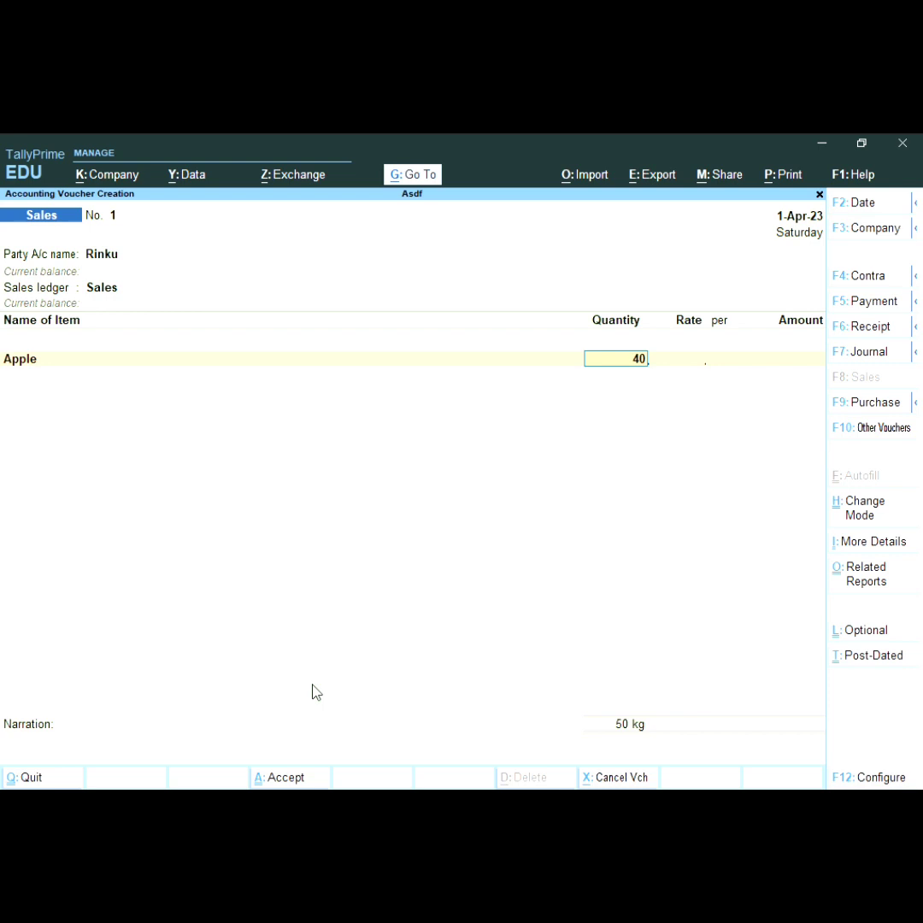
pyautogui.press('Return')
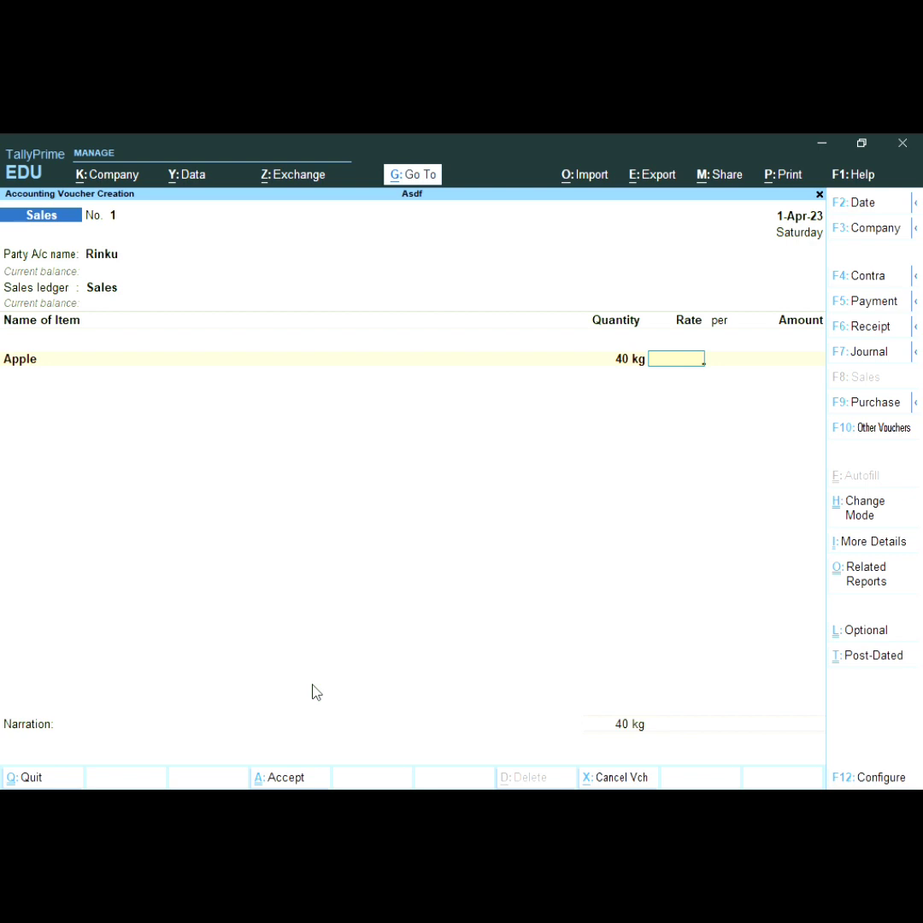
pyautogui.write('65')
pyautogui.press('Return')
pyautogui.press('Return')
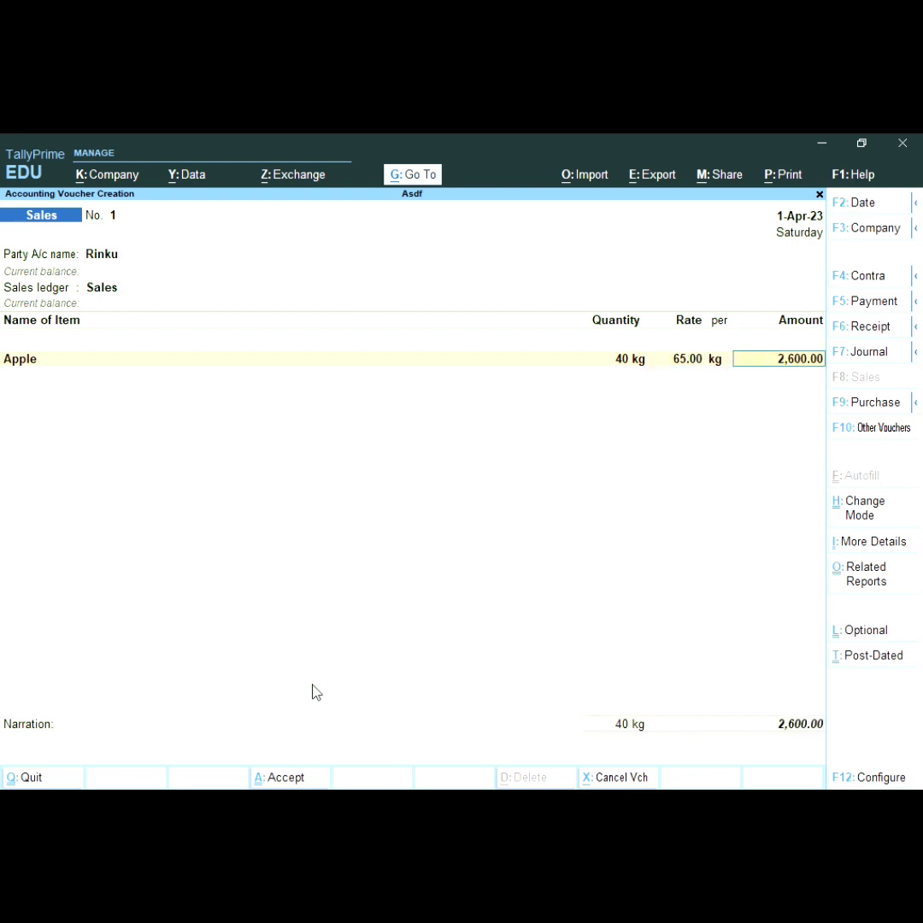
pyautogui.press('Return')
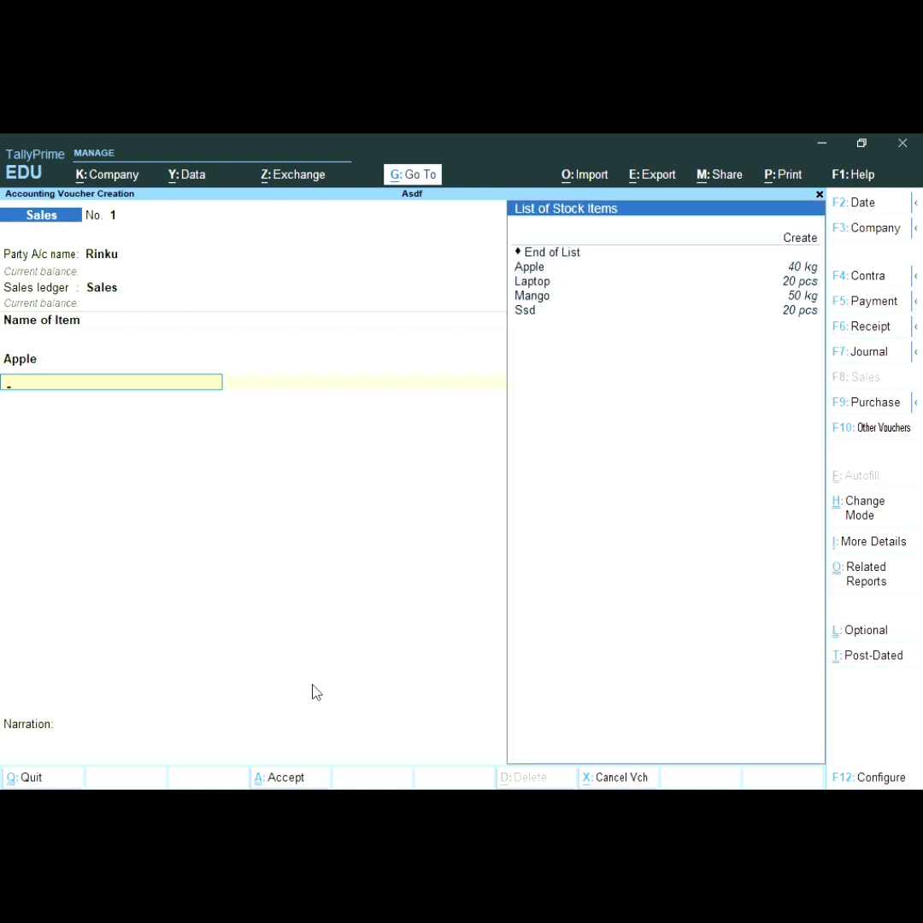
# - Add the stock item Laptop to the sales voucher with 20 pcs at a rate of 12,000
pyautogui.press('Down')
pyautogui.press('Down')
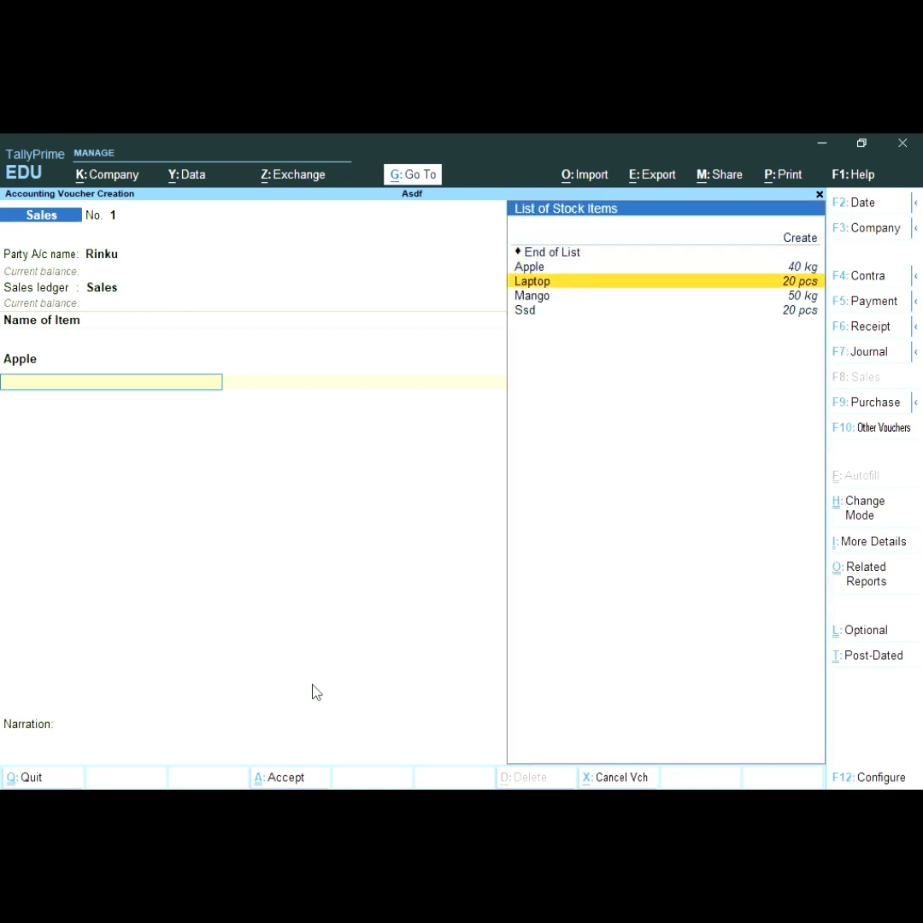
pyautogui.press('Return')
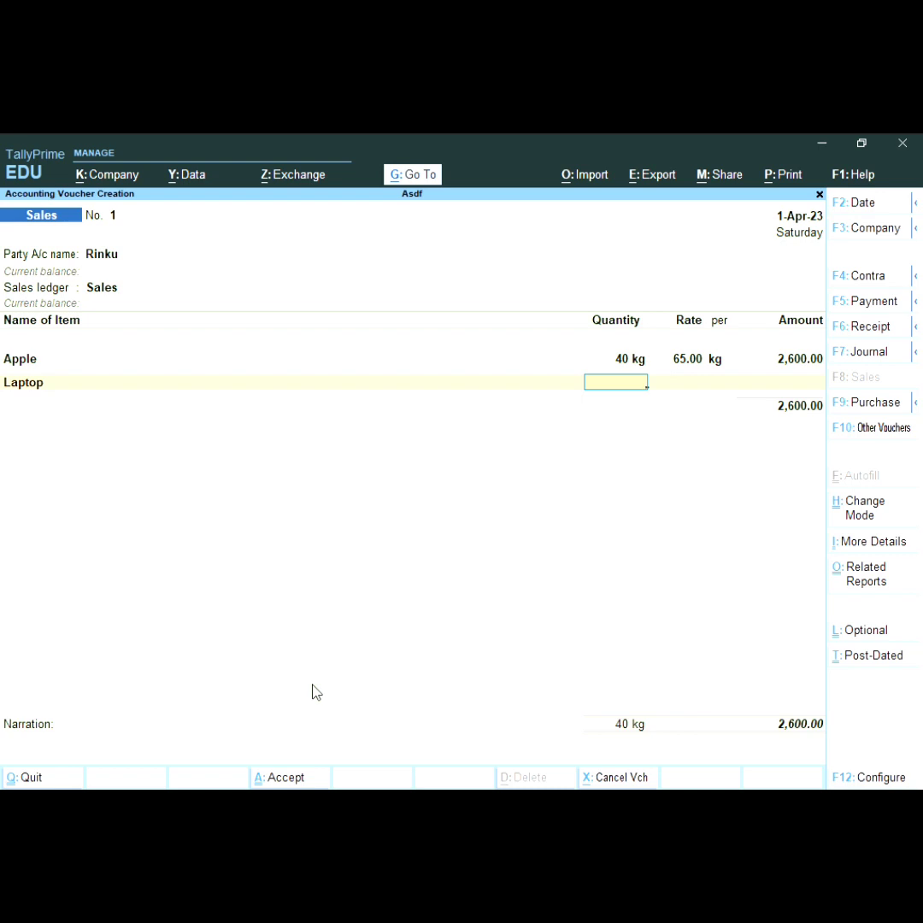
pyautogui.write('20')
pyautogui.press('Return')
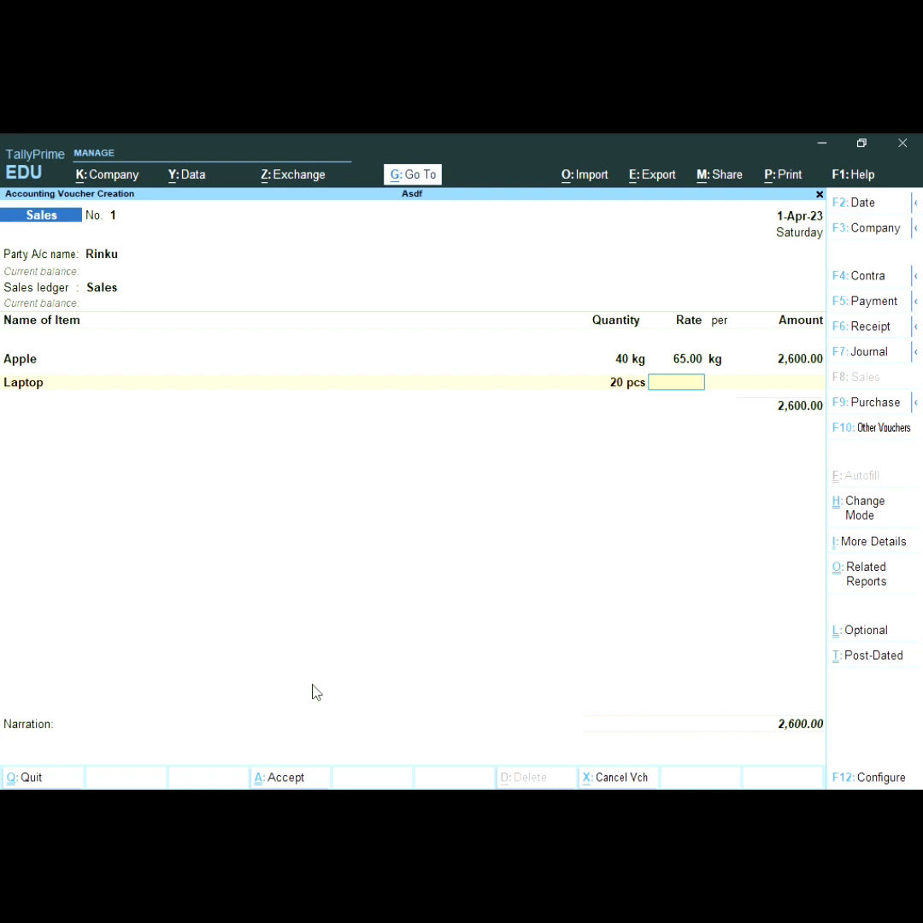
pyautogui.write('12000')
pyautogui.press('Return')
pyautogui.press('Return')
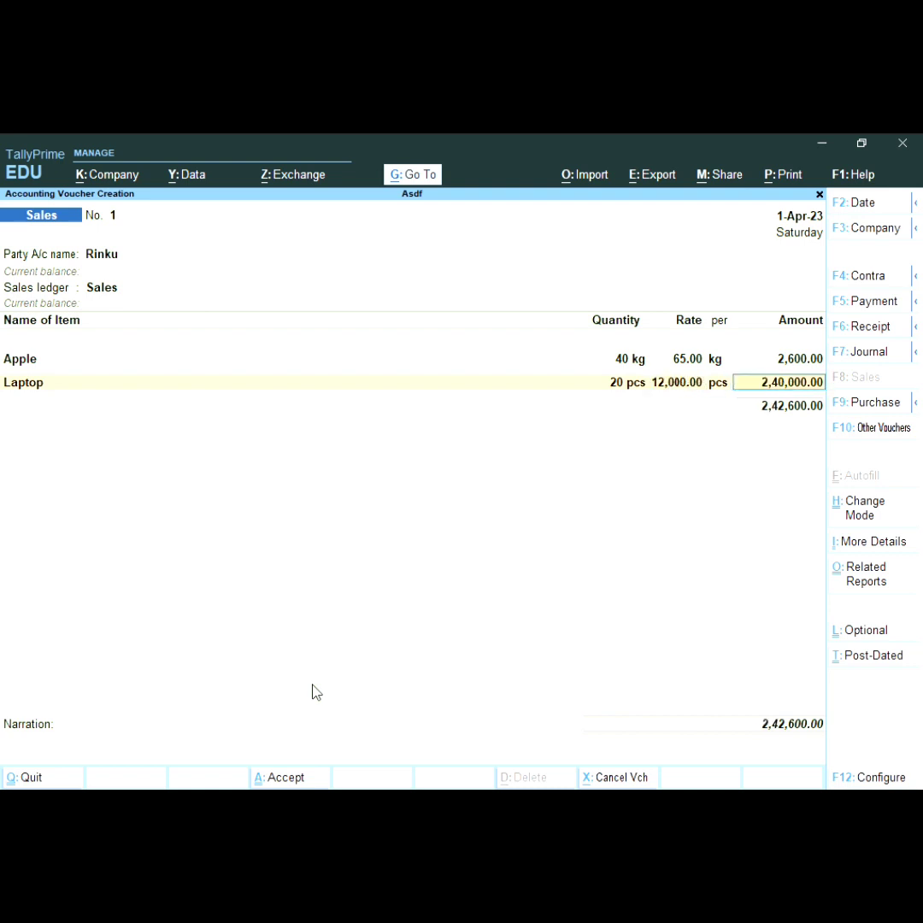
pyautogui.press('Return')
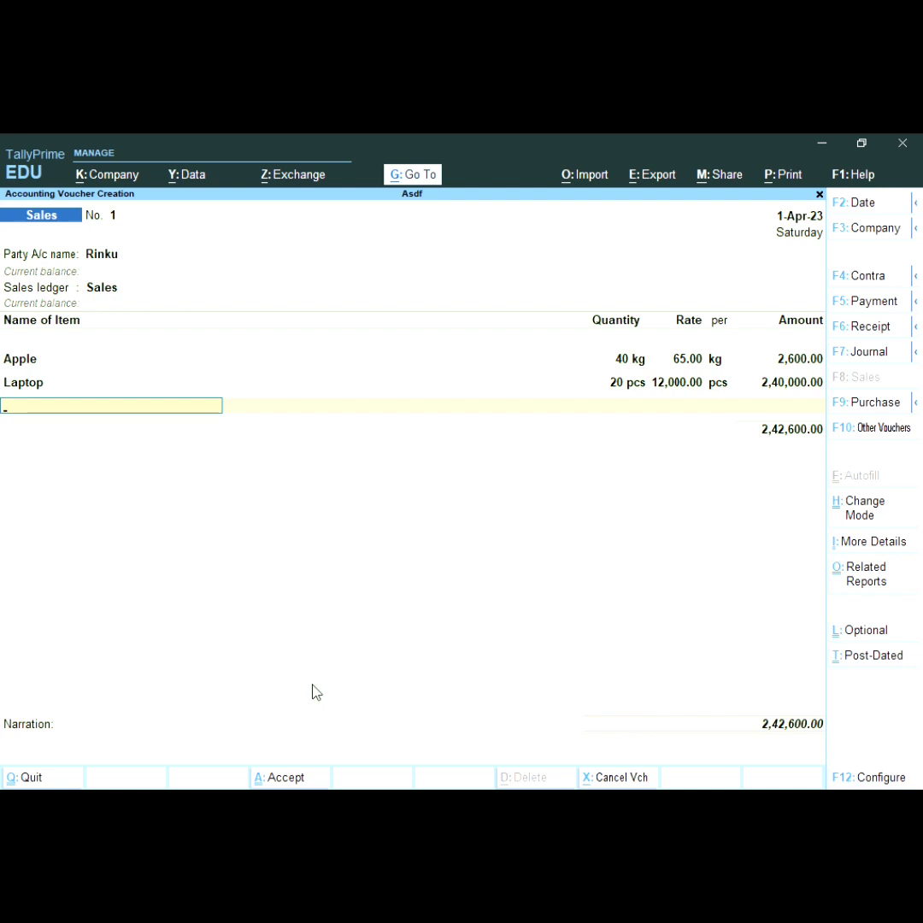
# - Add the stock item Mango to the sales voucher with 50 kg at a rate of 70
pyautogui.press('Down')
pyautogui.press('Down')
pyautogui.press('Down')
pyautogui.press('Down')
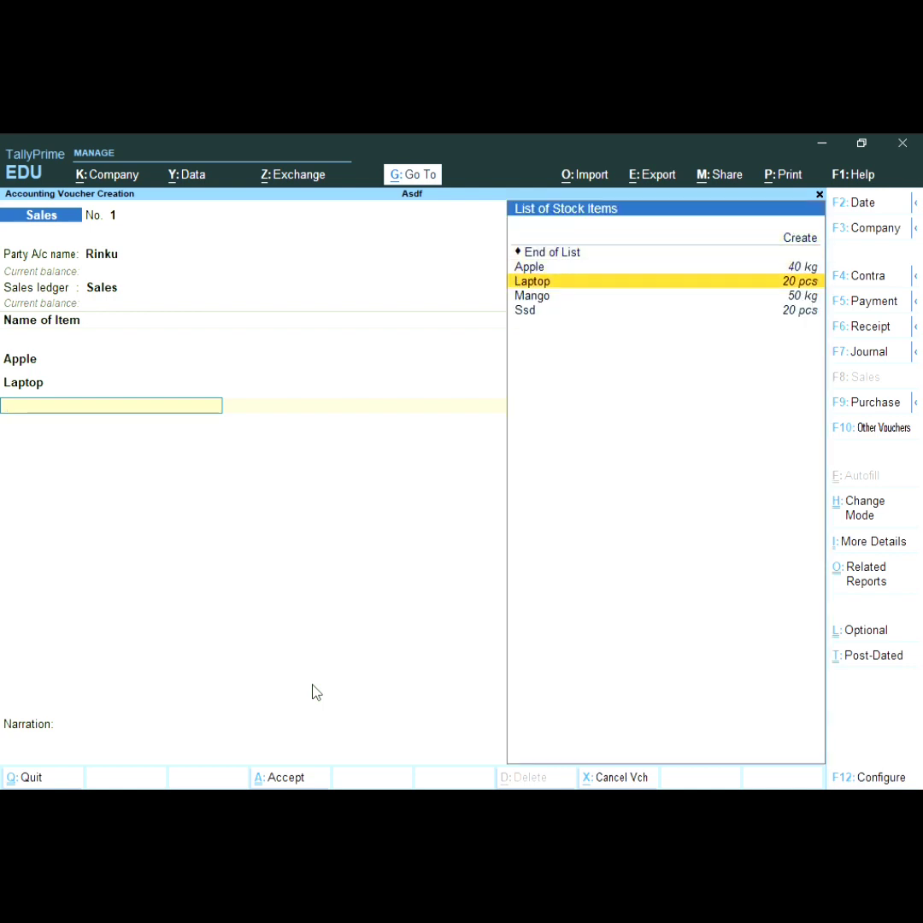
pyautogui.press('Return')
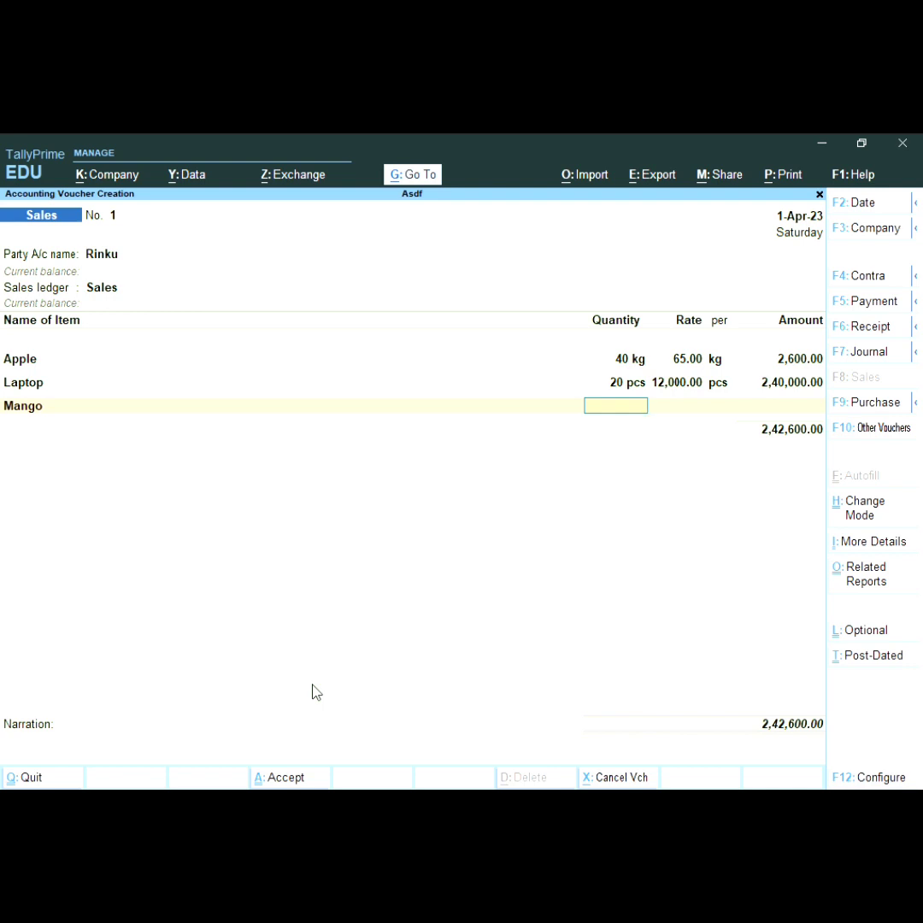
pyautogui.write('500')
pyautogui.press('BackSpace')
pyautogui.press('Return')
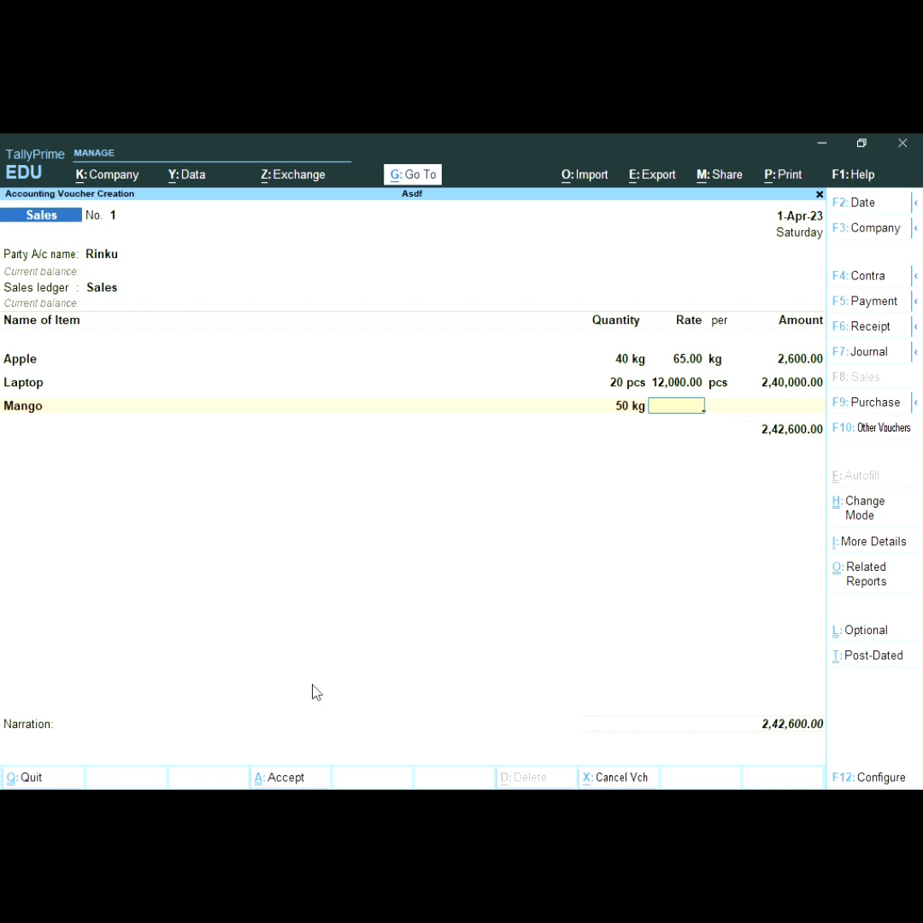
pyautogui.write('4')
pyautogui.press('BackSpace')
pyautogui.write('70')
pyautogui.press('Return')
pyautogui.press('Return')
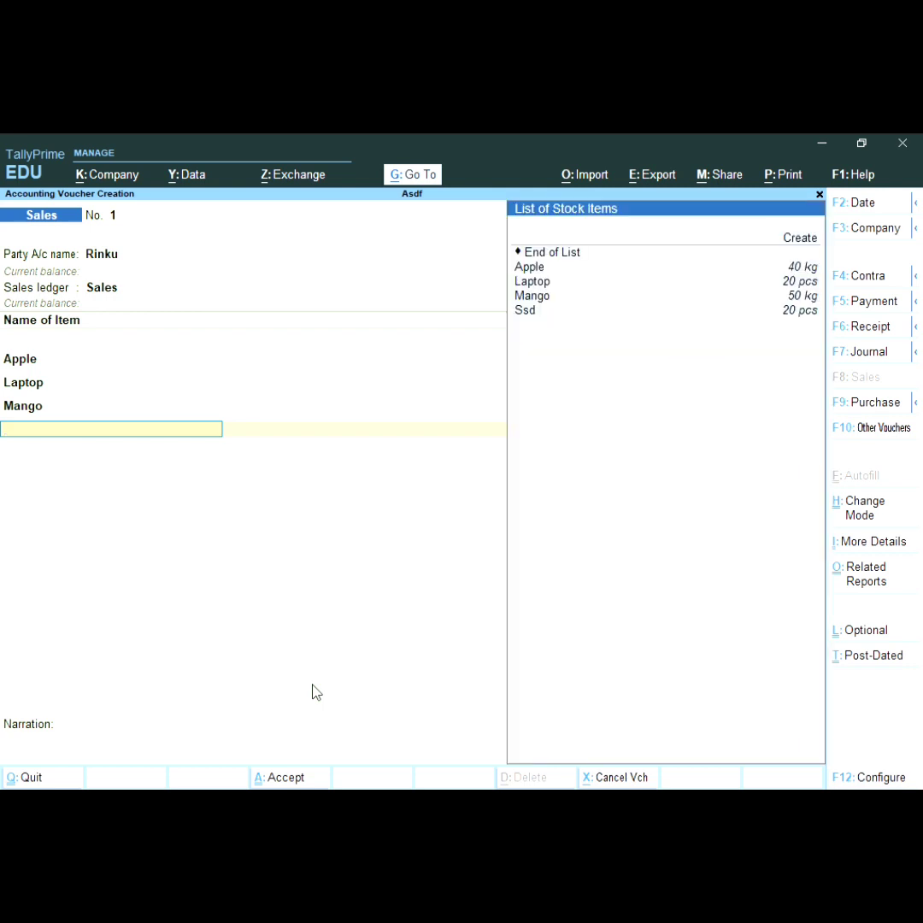
# - Add the stock item Ssd with 20 pcs at a rate of 1,200 and end the item list
pyautogui.press('Down')
pyautogui.press('Down')
pyautogui.press('Down')
pyautogui.press('Down')
pyautogui.press('Down')
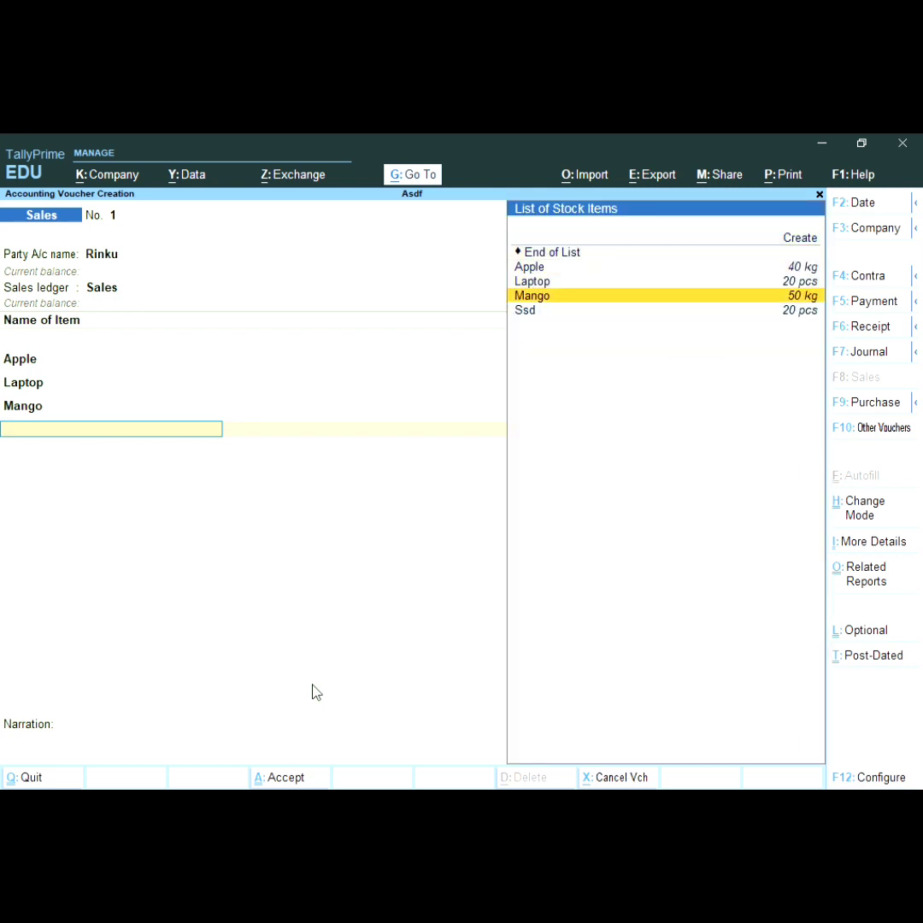
pyautogui.press('Return')
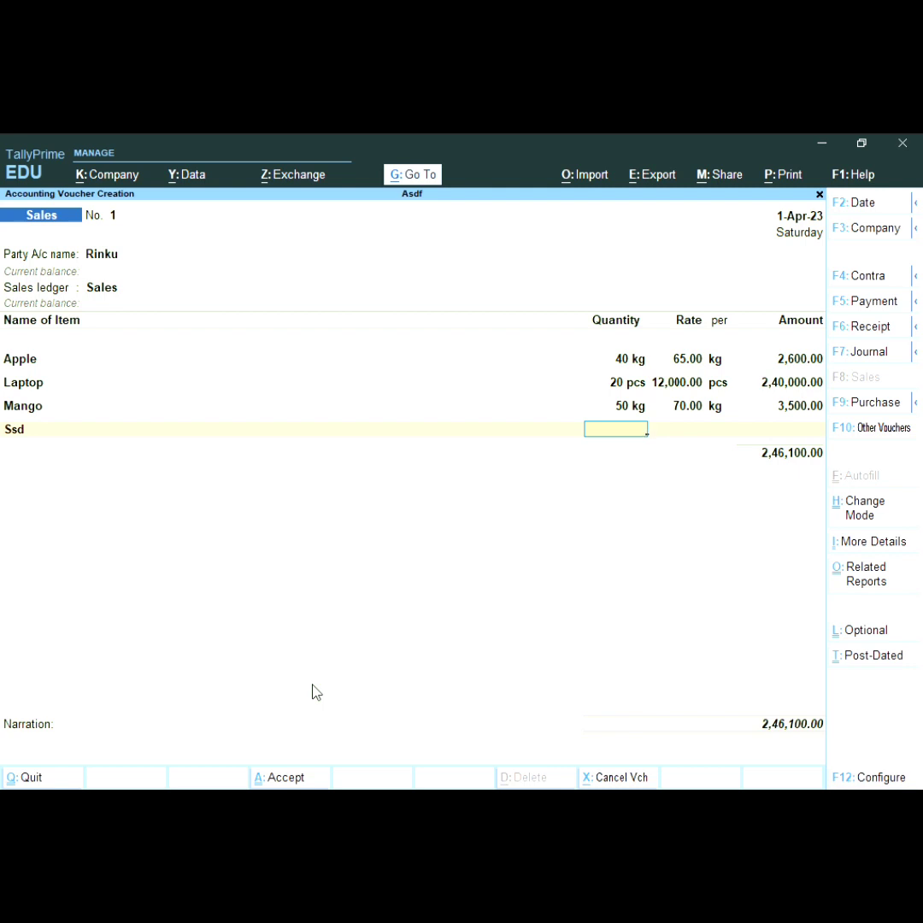
pyautogui.write('20')
pyautogui.press('Return')
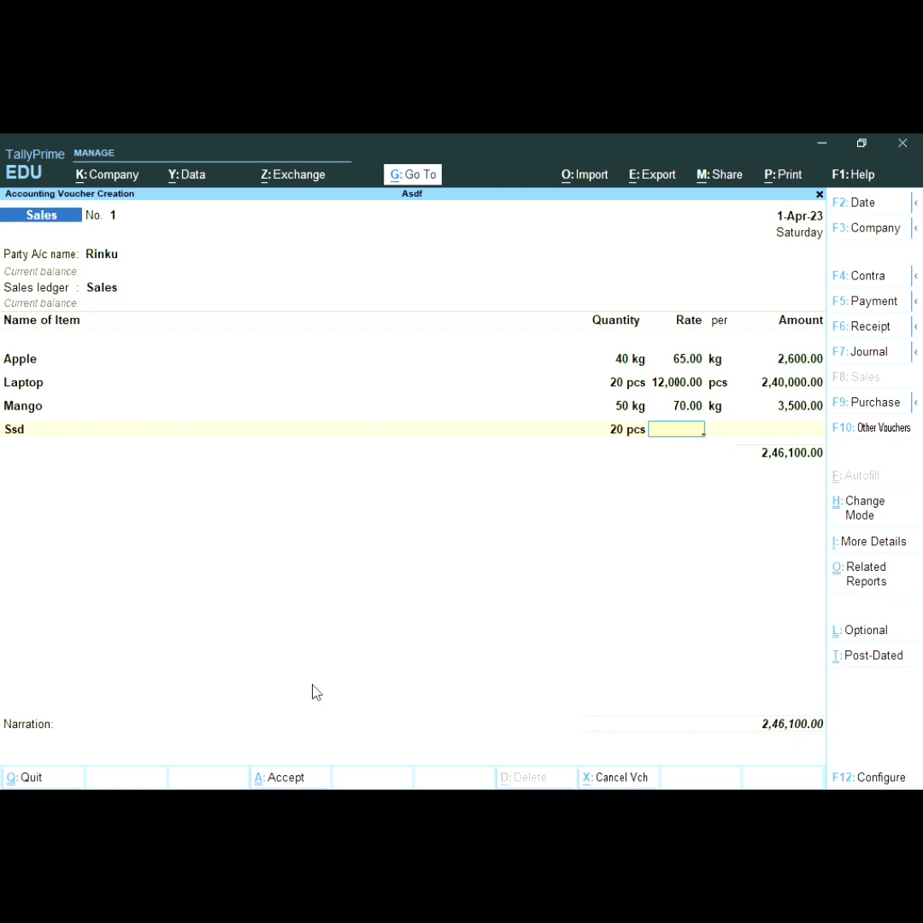
pyautogui.write('12000')
pyautogui.press('BackSpace')
pyautogui.press('Return')
pyautogui.press('Return')
pyautogui.press('Return')
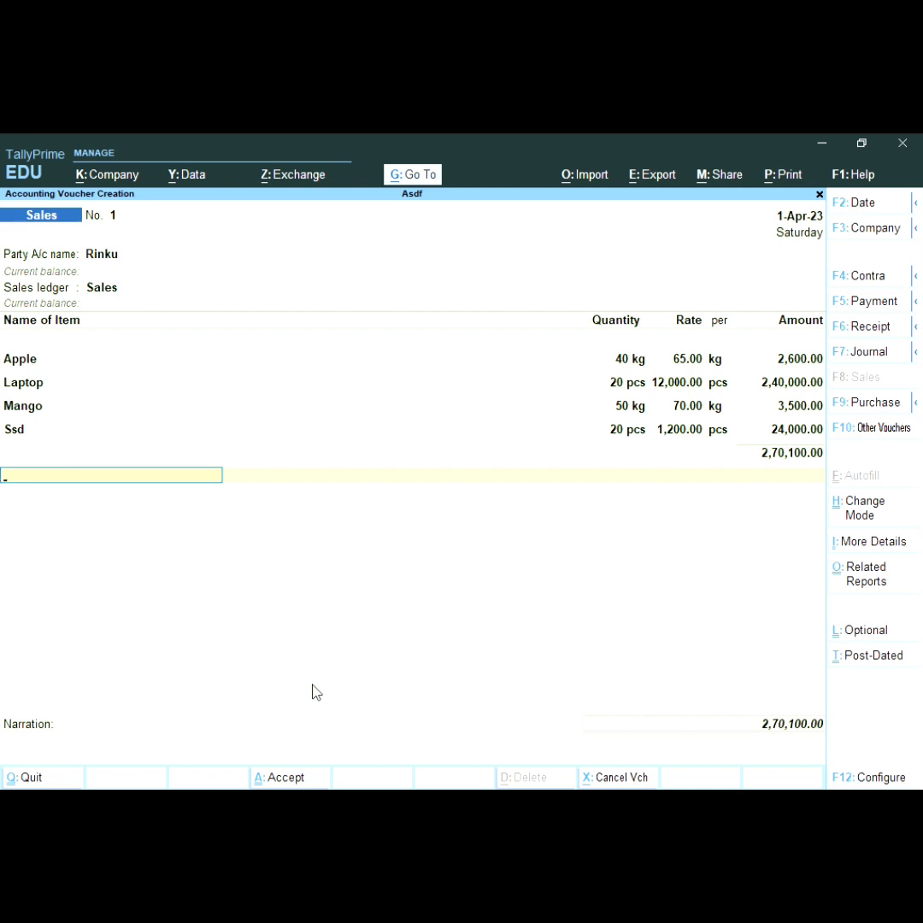
# - Create a ledger named Out under Duties & Taxes with Others as its type of duty/tax
pyautogui.hotkey('alt', 'c')
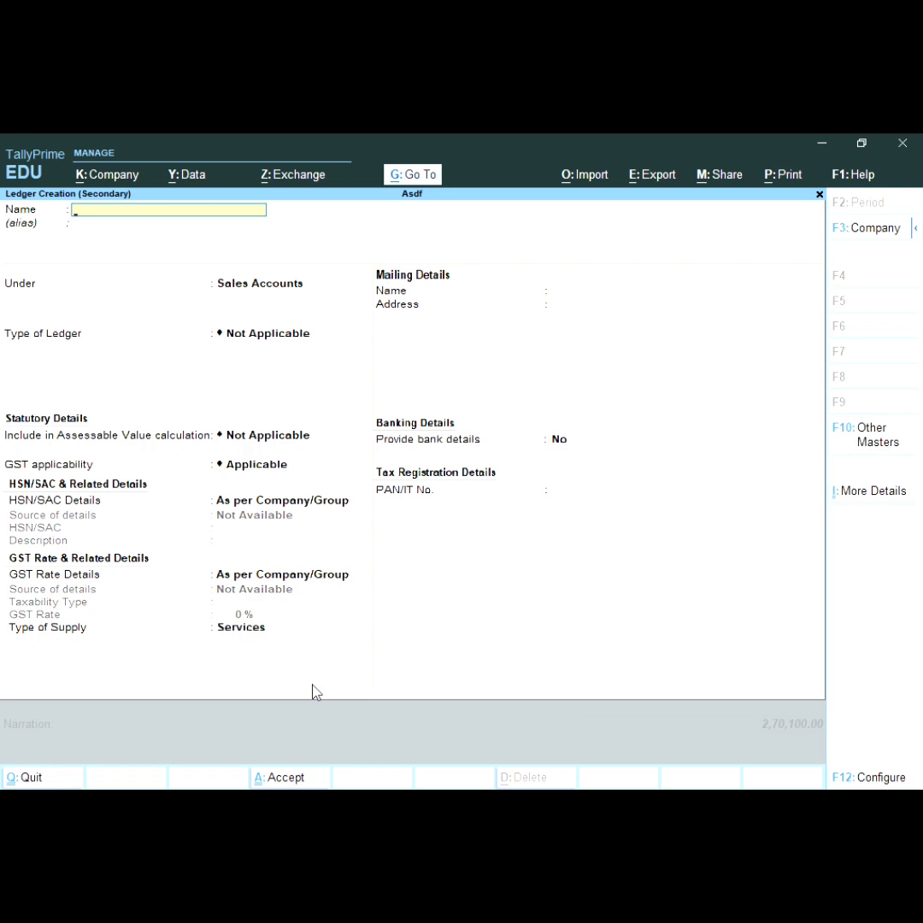
pyautogui.write('Out')
pyautogui.press('Return')
pyautogui.press('Return')
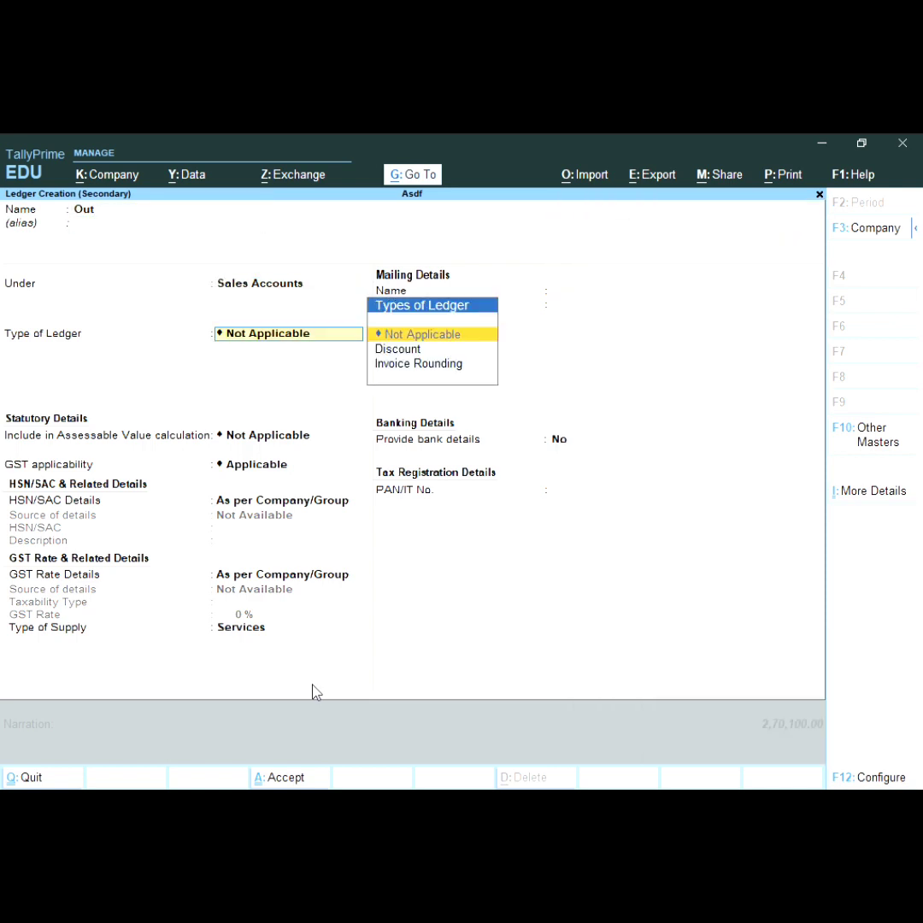
pyautogui.press('BackSpace')
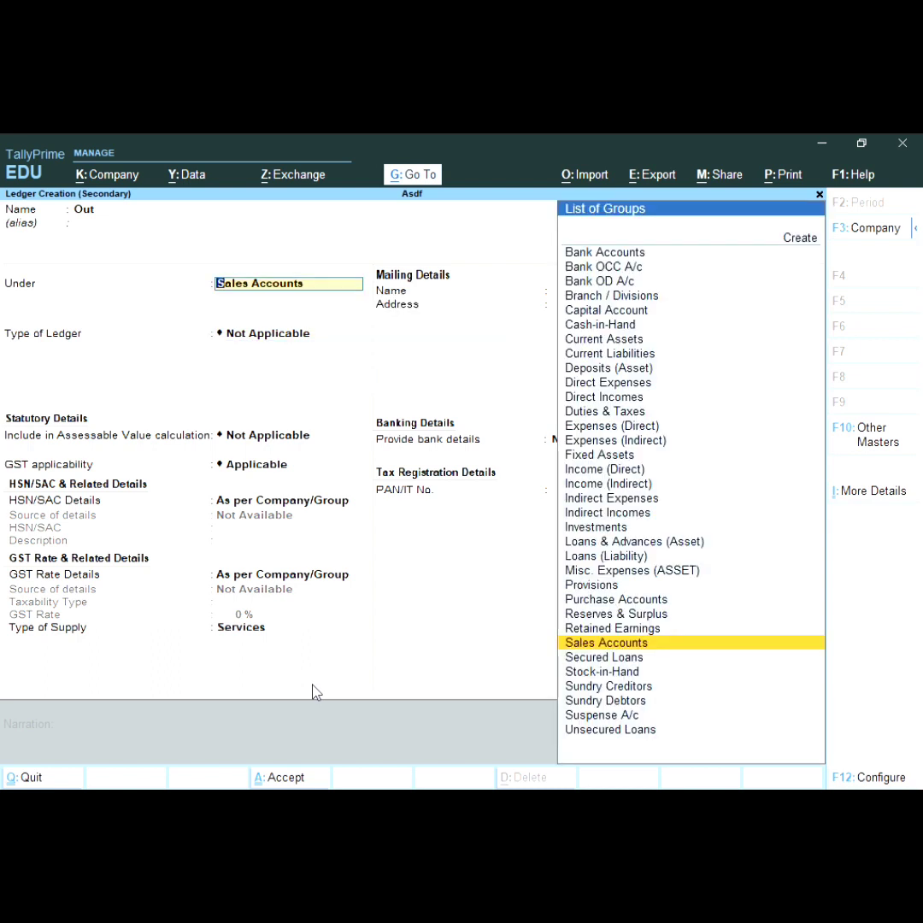
pyautogui.write('D')
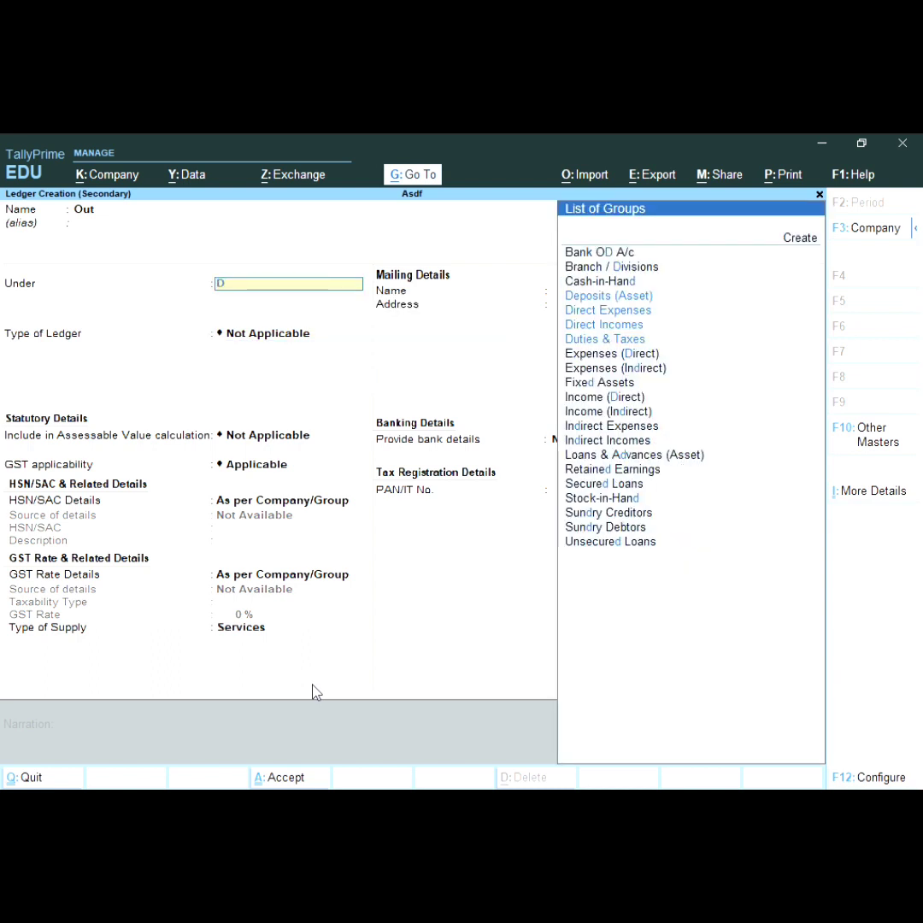
pyautogui.write('i')
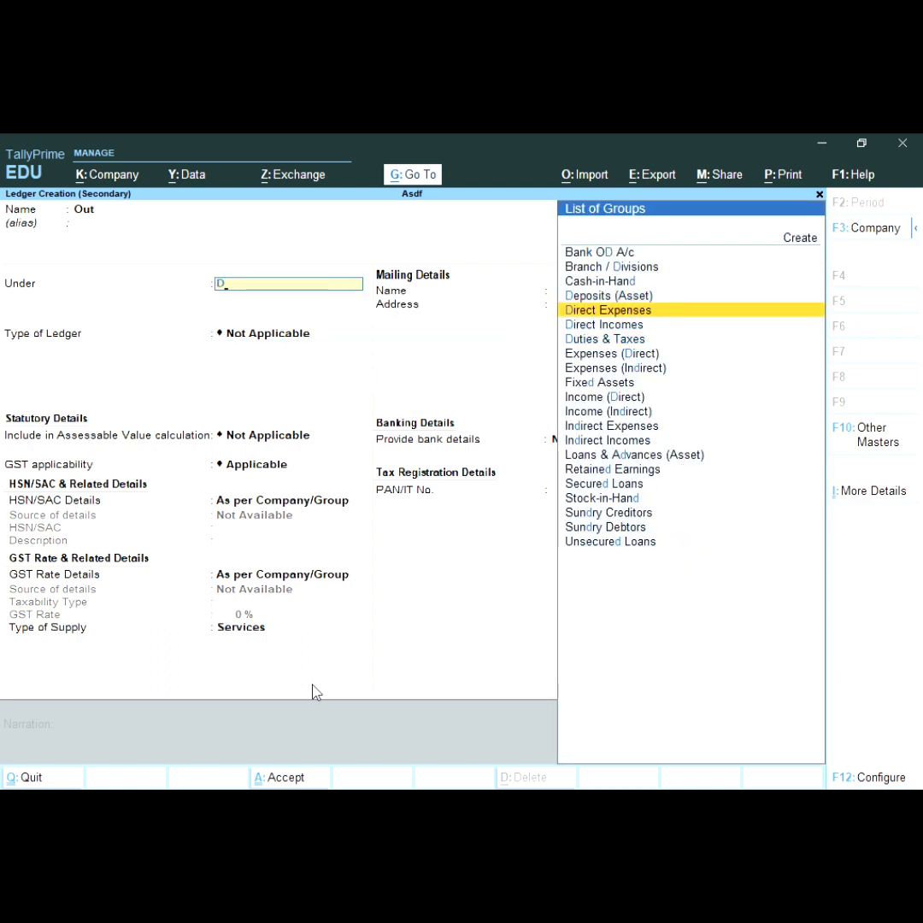
pyautogui.press('Down')
pyautogui.press('Down')
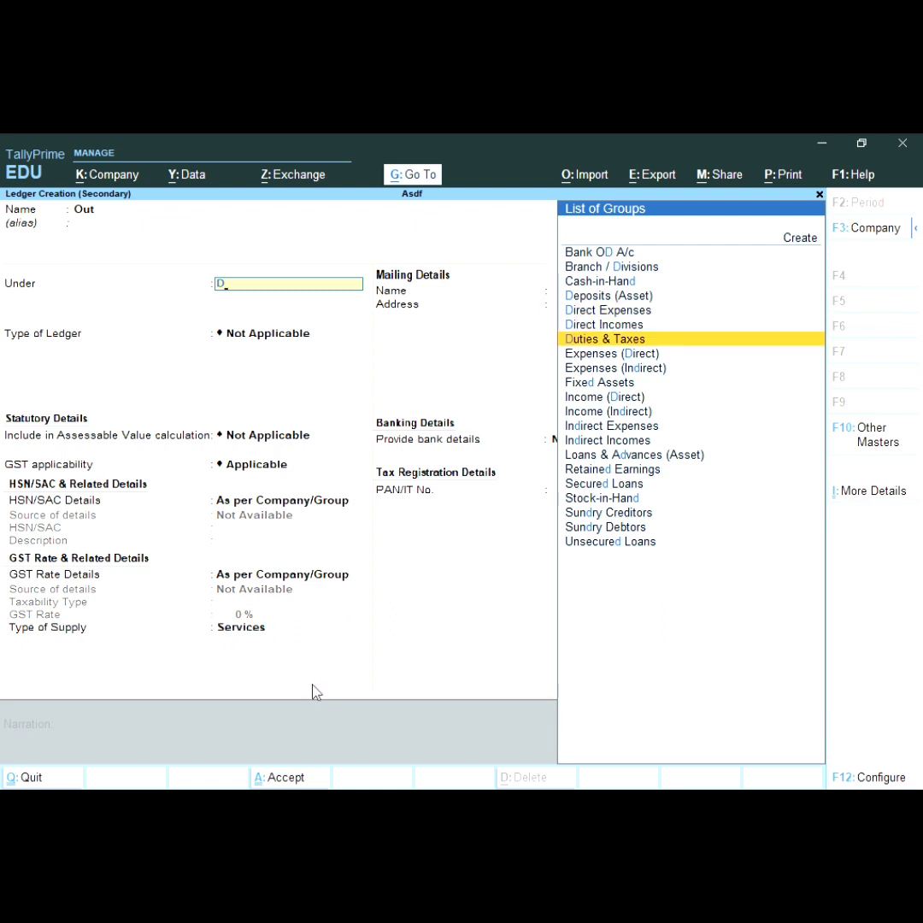
pyautogui.press('Return')
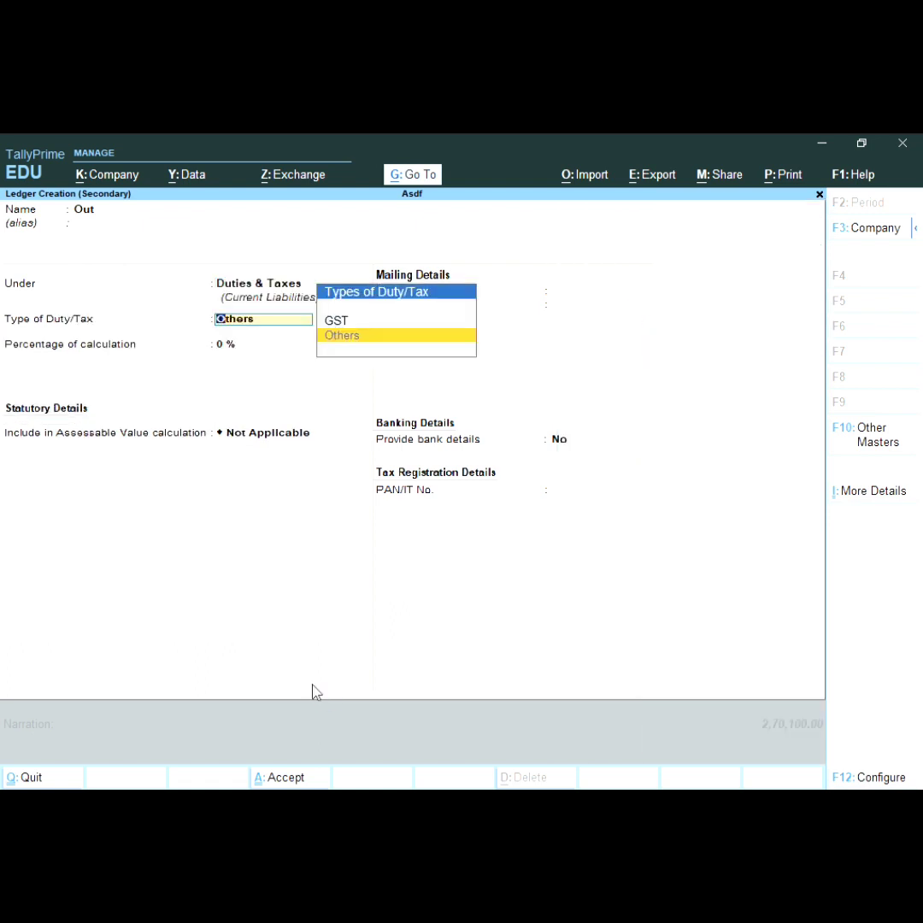
pyautogui.press('Return')
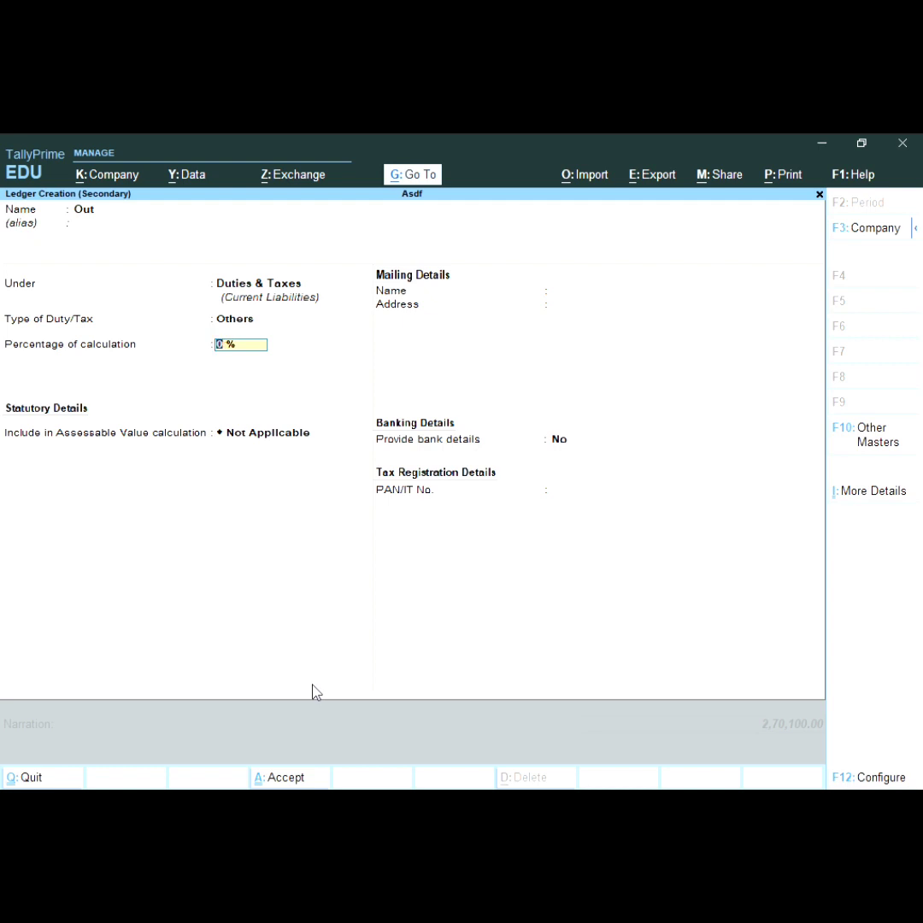
# - Set the ledger's calculation to 10 % as Additional Duty with rounding Not Applicable, and save it
pyautogui.write('10')
pyautogui.press('Return')
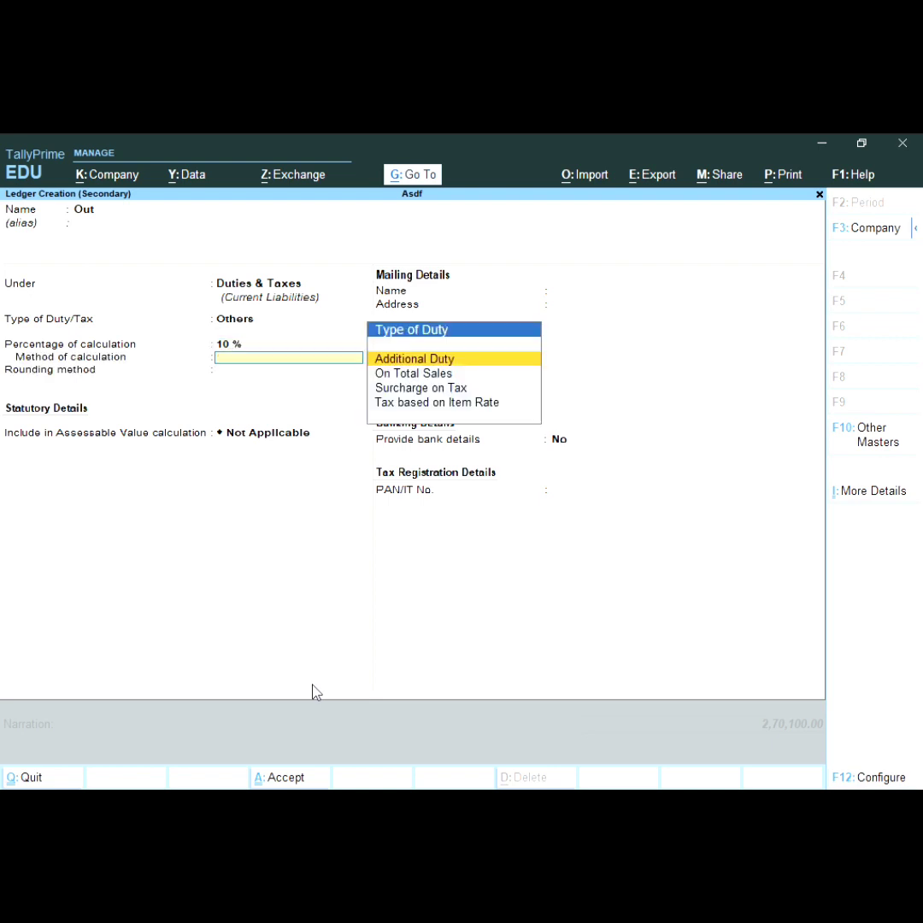
pyautogui.press('Return')
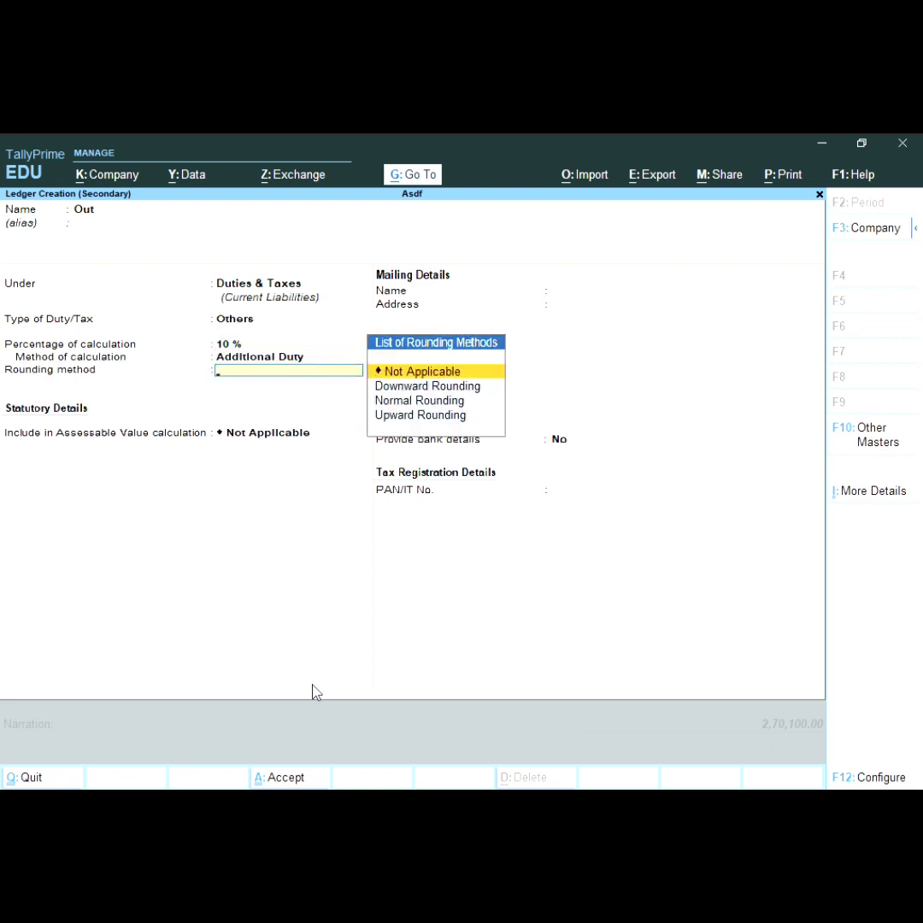
pyautogui.press('BackSpace')
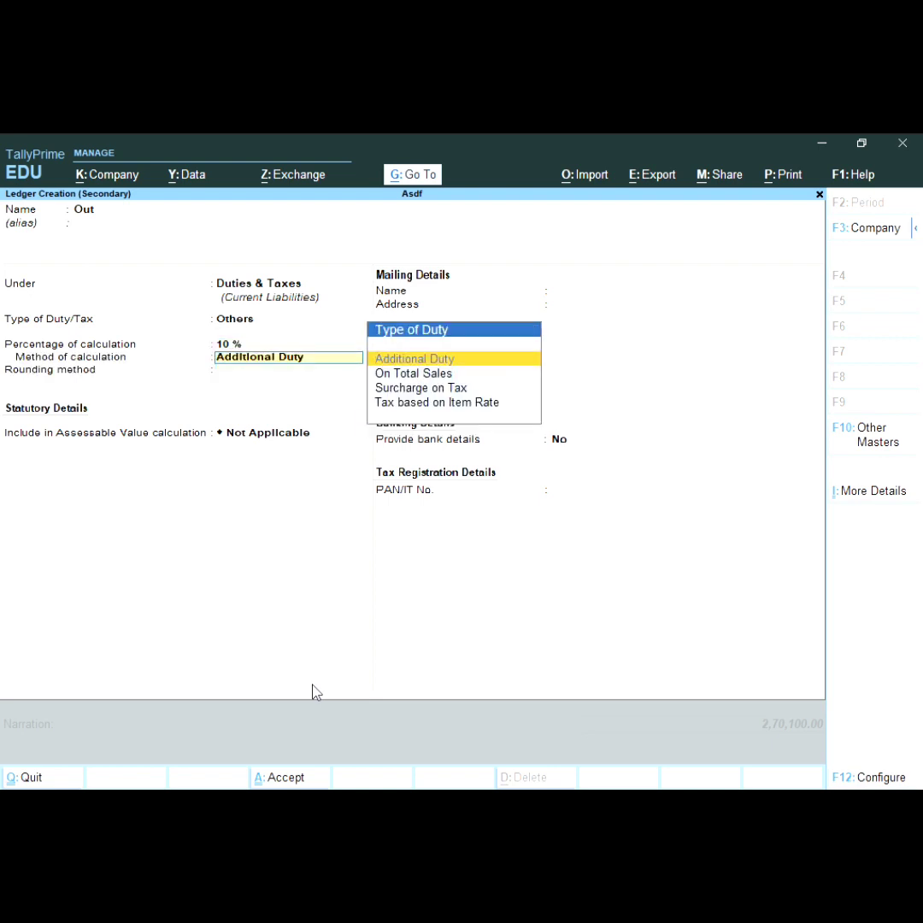
pyautogui.press('Return')
pyautogui.press('Return')
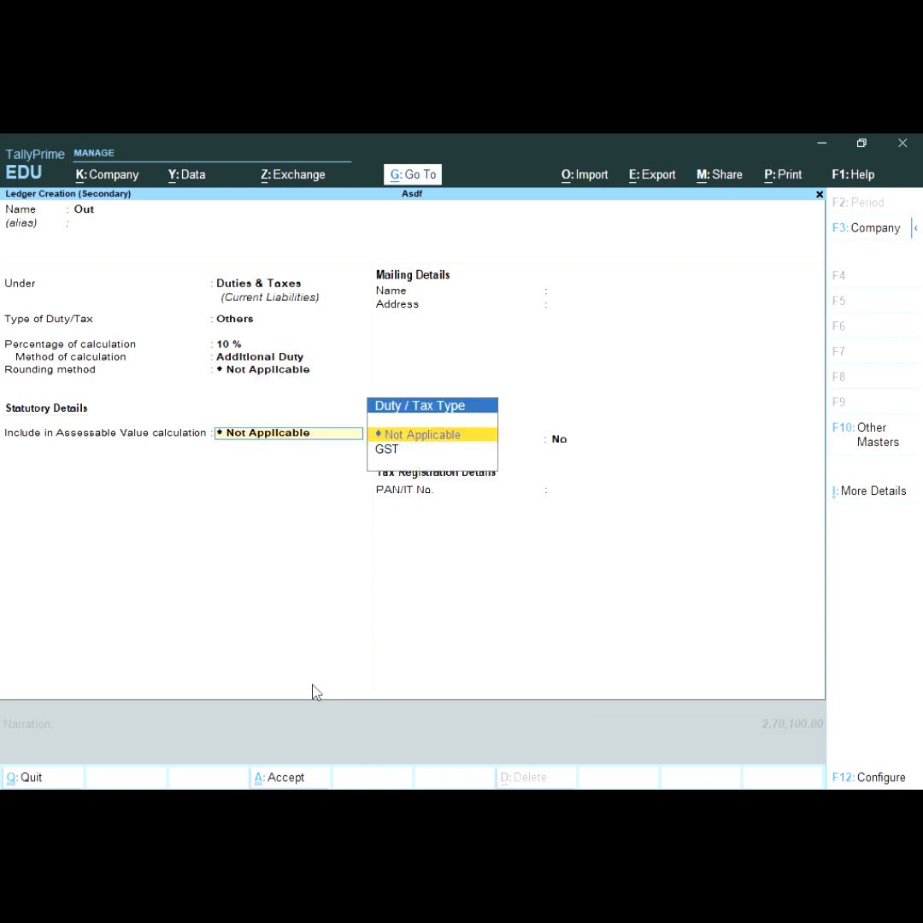
pyautogui.press('Return')
pyautogui.press('Return')
pyautogui.press('Return')
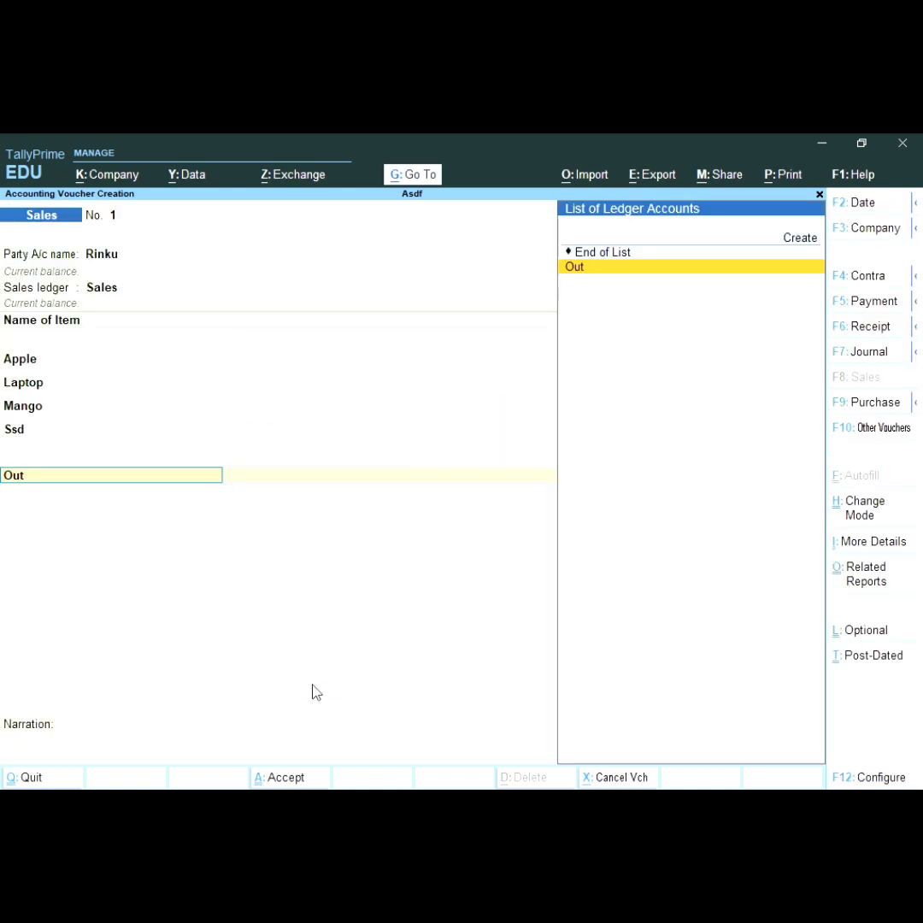
# - Add the Out ledger at 10 % below the sales items, and return to its ledger name for changing
pyautogui.press('Return')
pyautogui.press('Return')
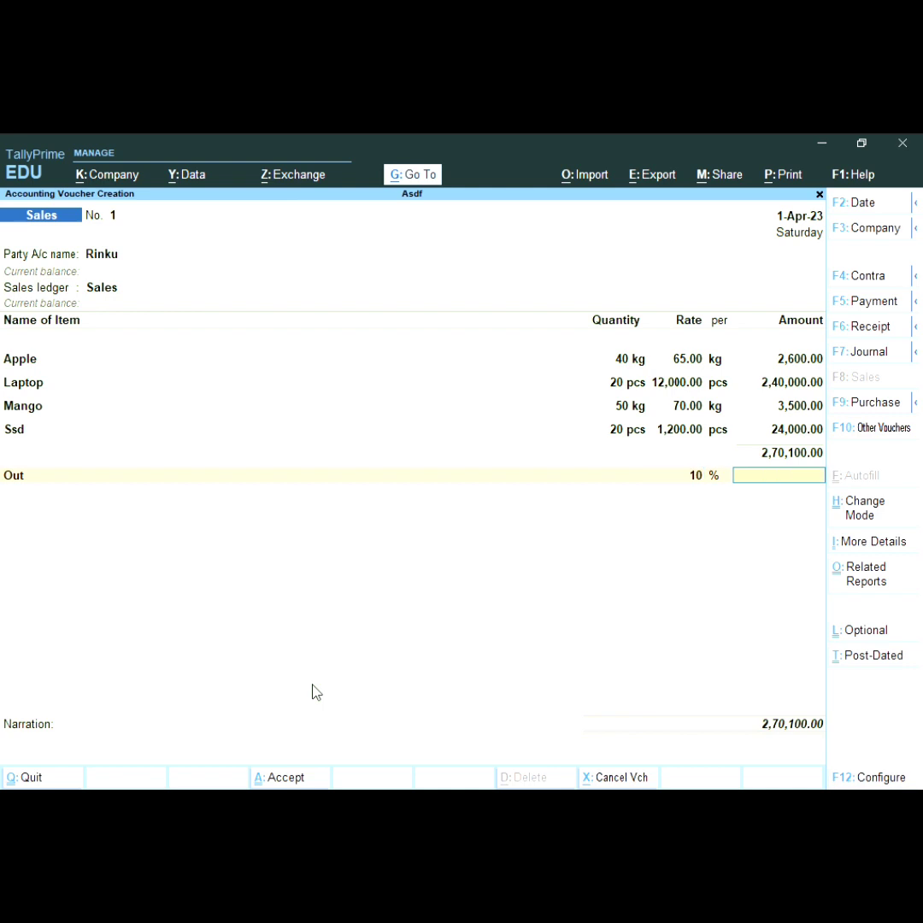
pyautogui.press('Up')
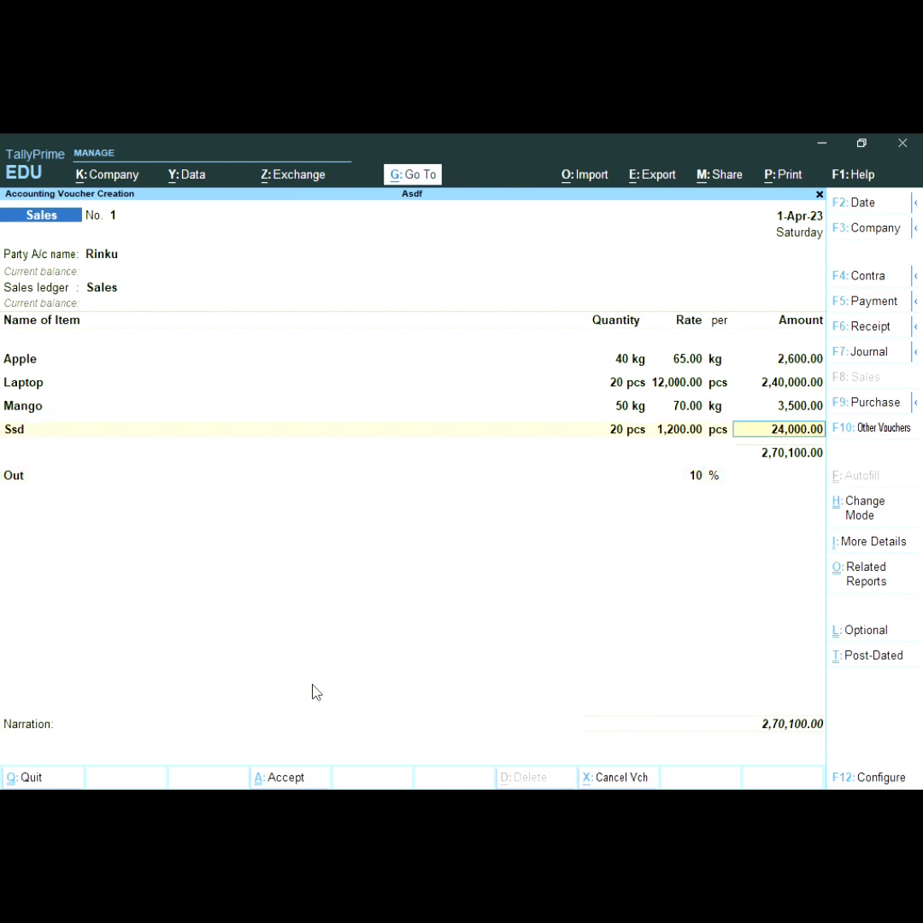
pyautogui.press('Return')
pyautogui.press('Return')
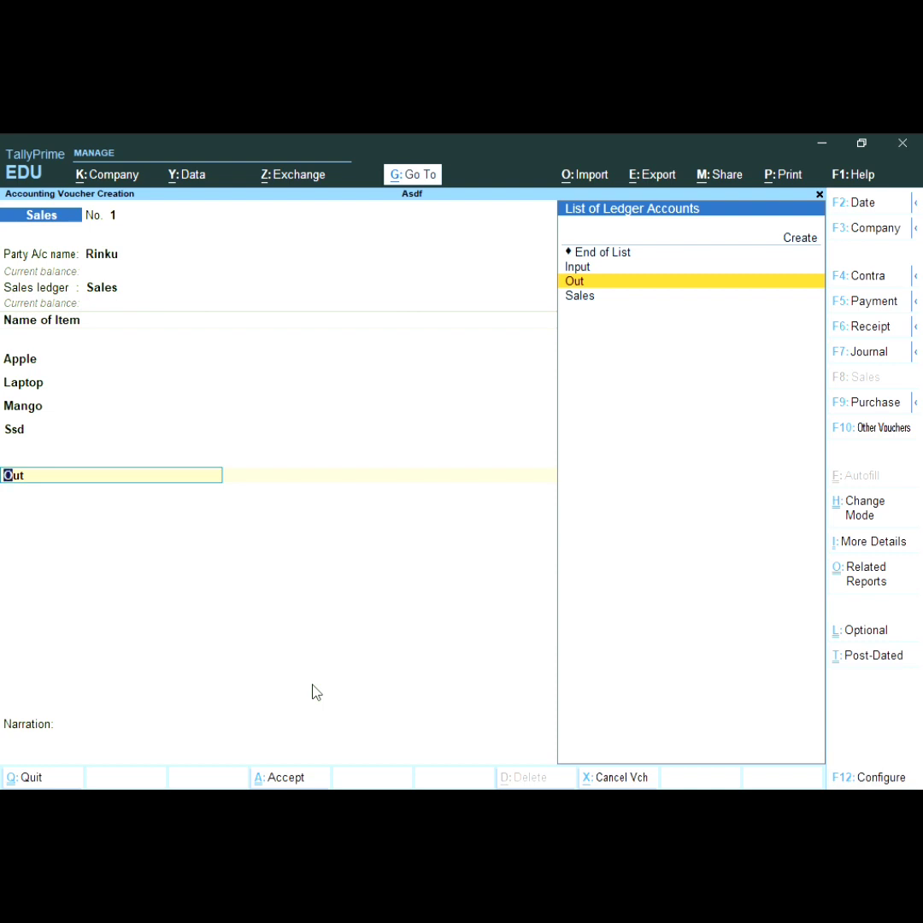
# - Replace Out in the voucher with a new ledger Outt under Duties & Taxes, duty type Others, calculated at 0 %
pyautogui.hotkey('alt', 'c')
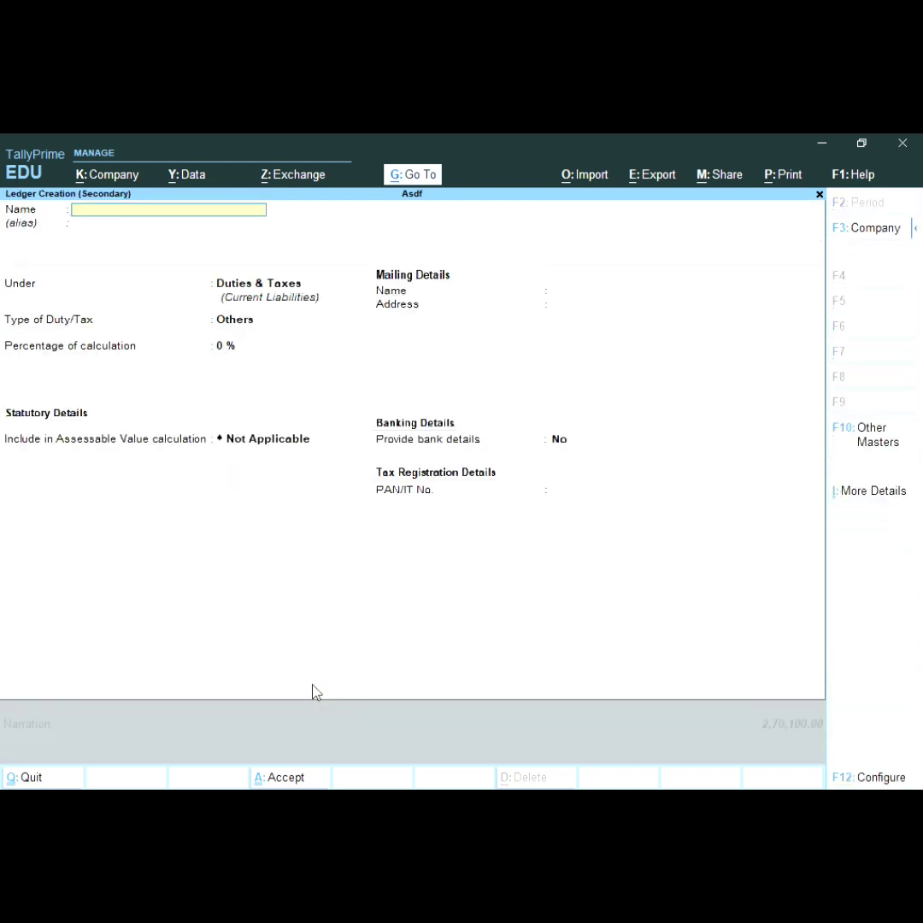
pyautogui.write('Outt')
pyautogui.press('Return')
pyautogui.press('Return')
pyautogui.press('Return')
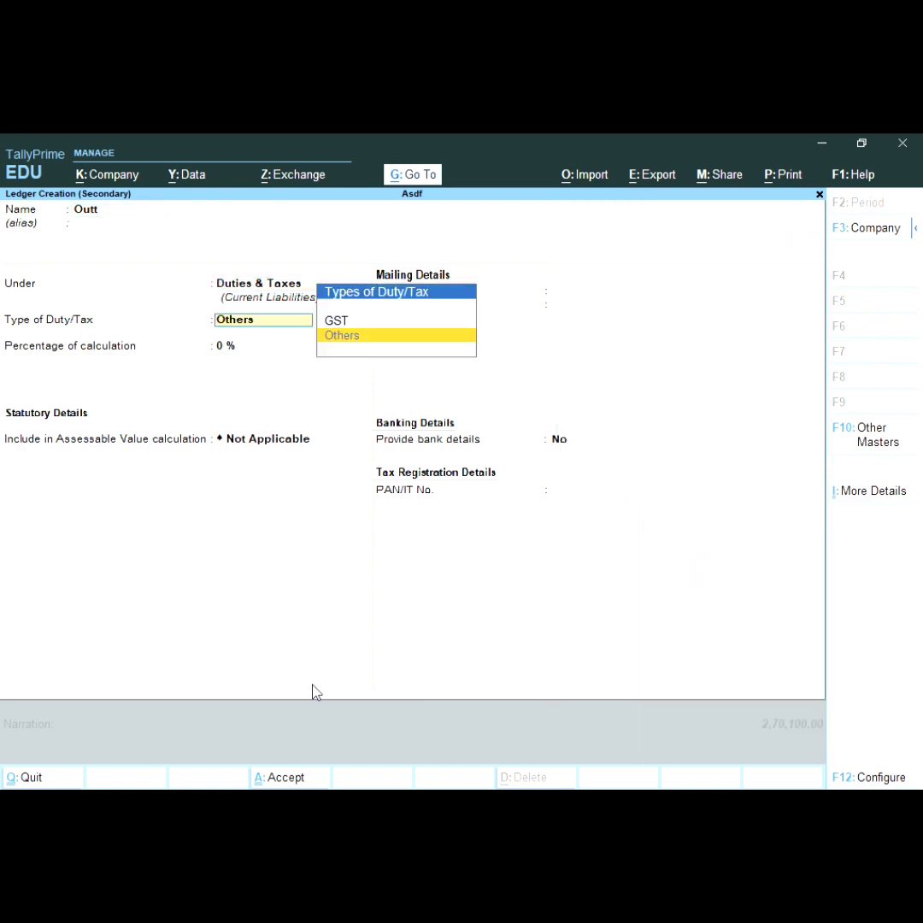
pyautogui.press('Return')
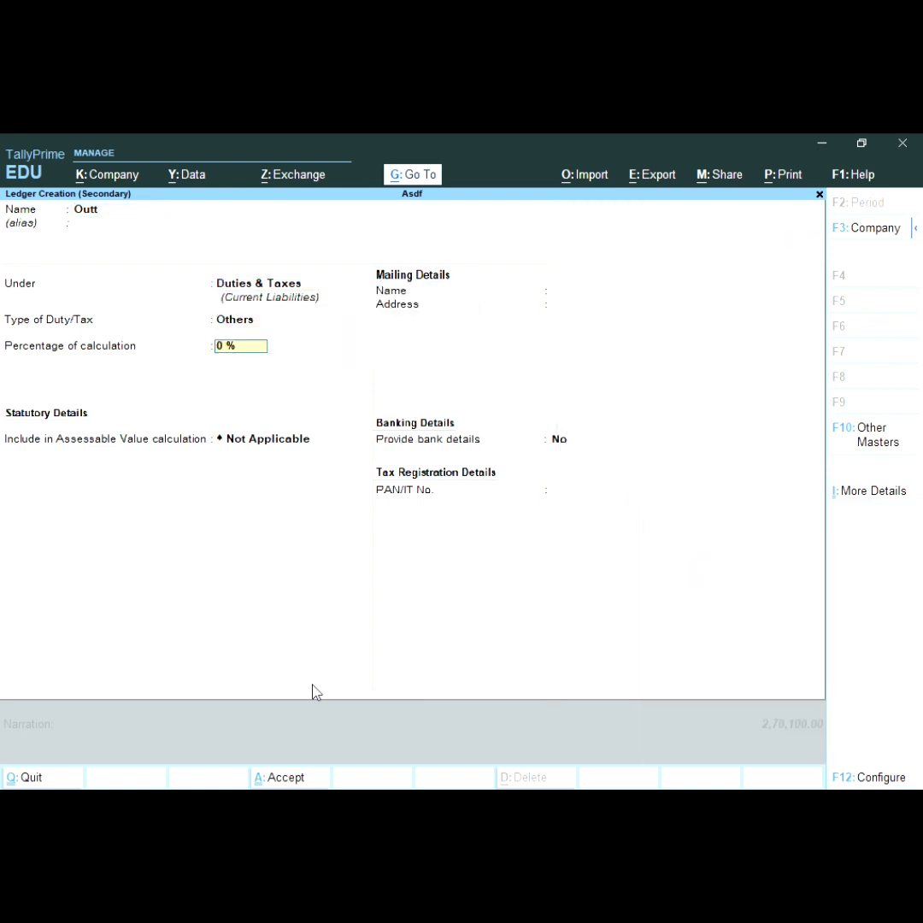
pyautogui.press('Return')
pyautogui.press('Return')
pyautogui.press('Return')
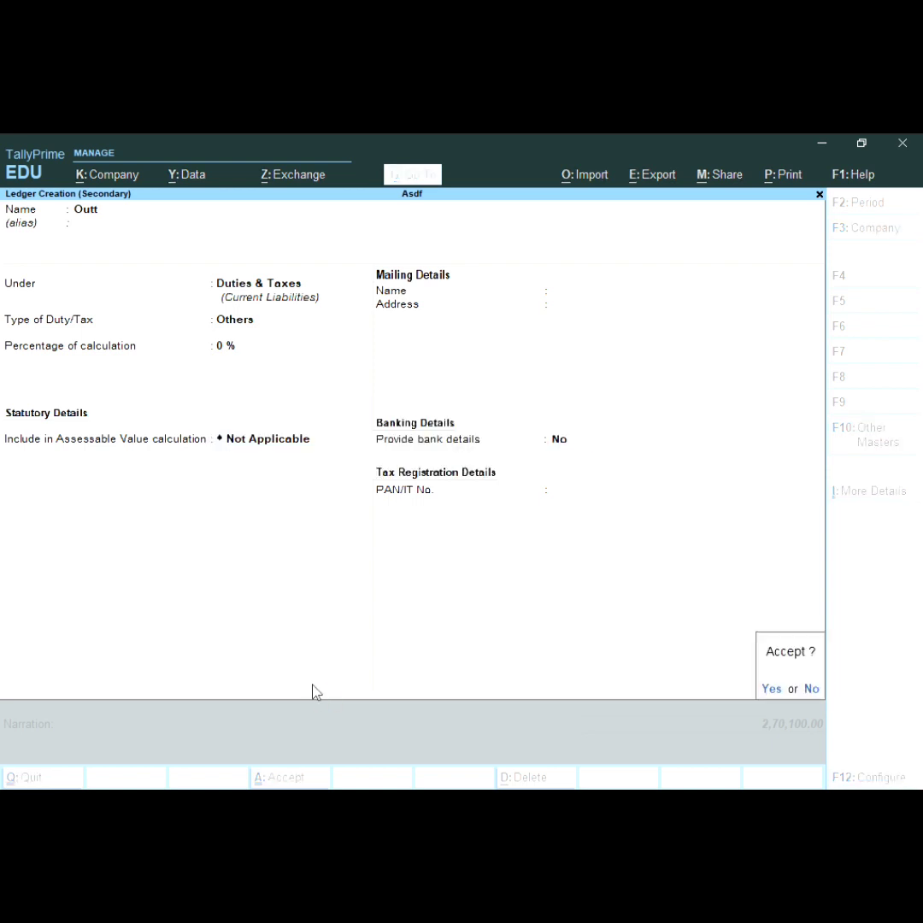
pyautogui.press('Return')
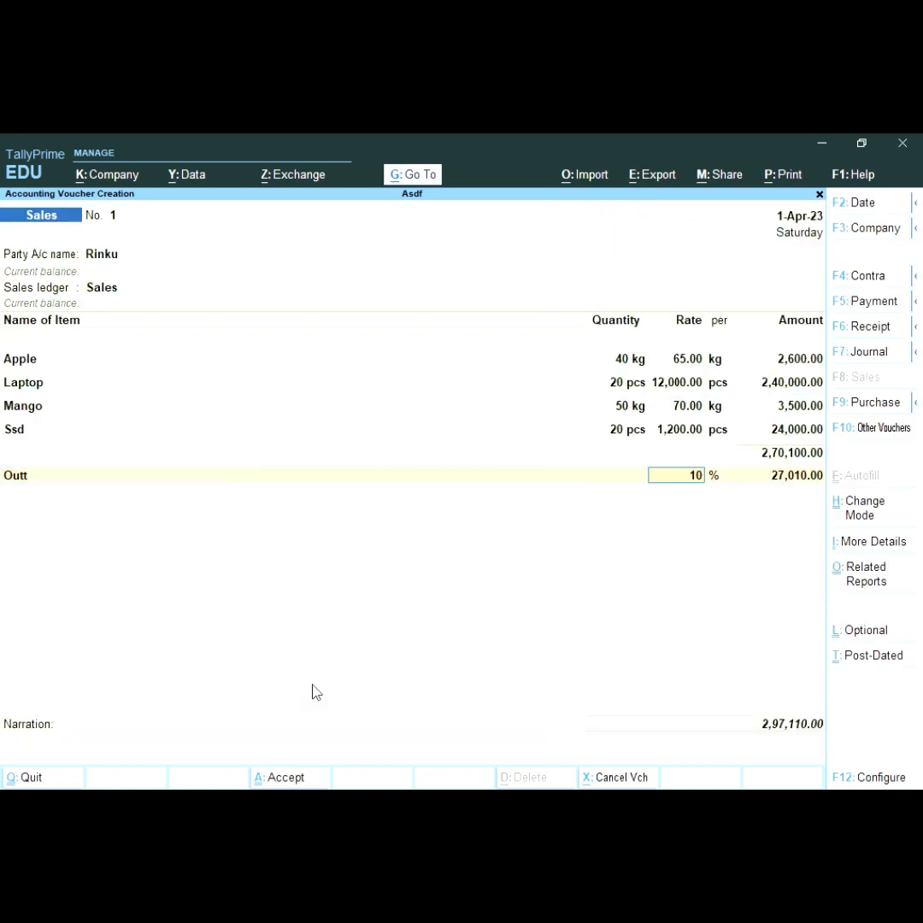
# - Apply the Outt ledger to the sales voucher at 10 % and end the ledger list
pyautogui.press('Return')
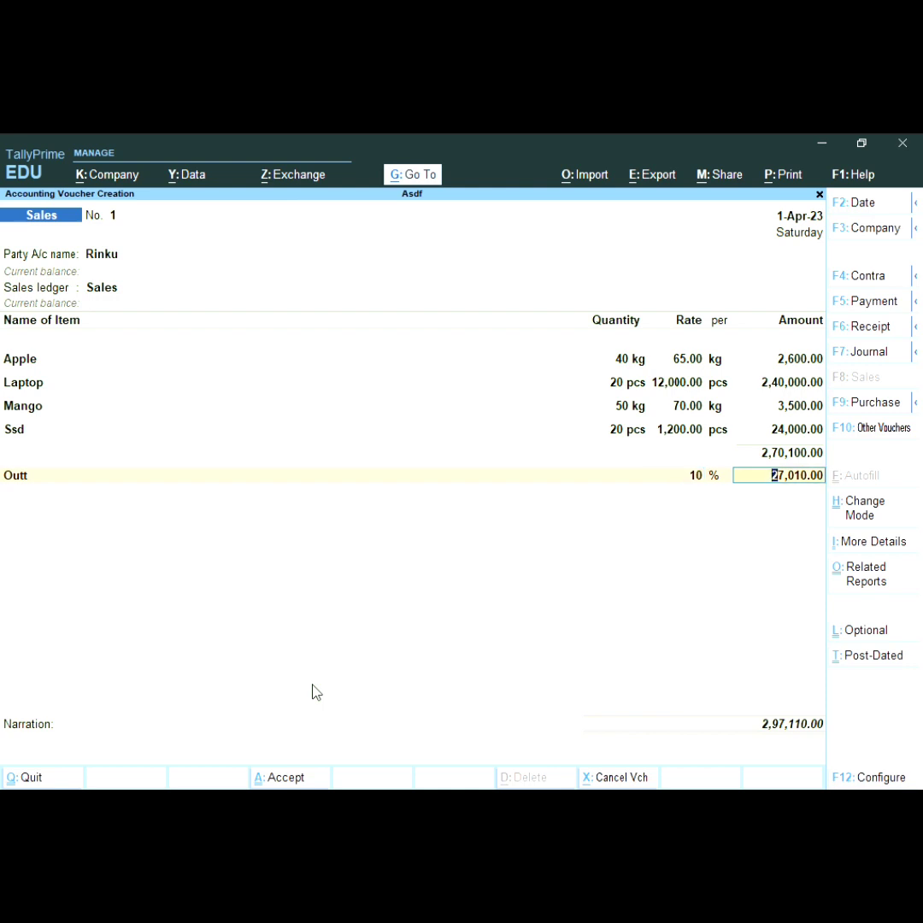
pyautogui.press('Return')
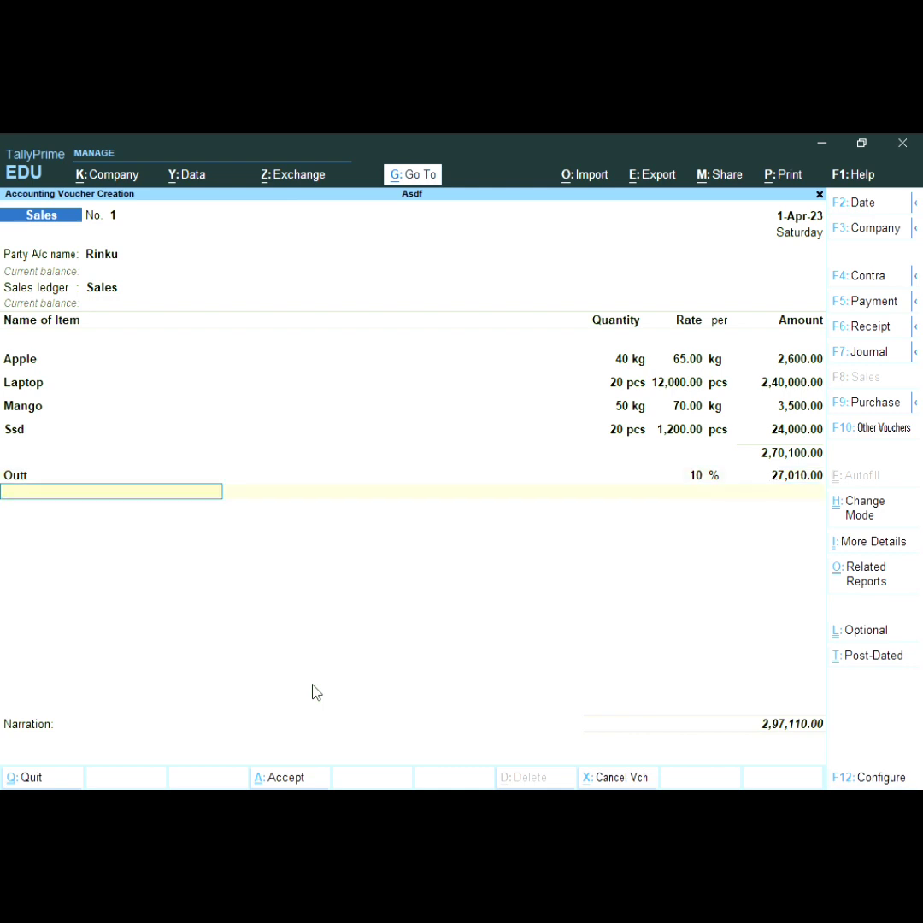
pyautogui.press('Return')
pyautogui.press('Return')
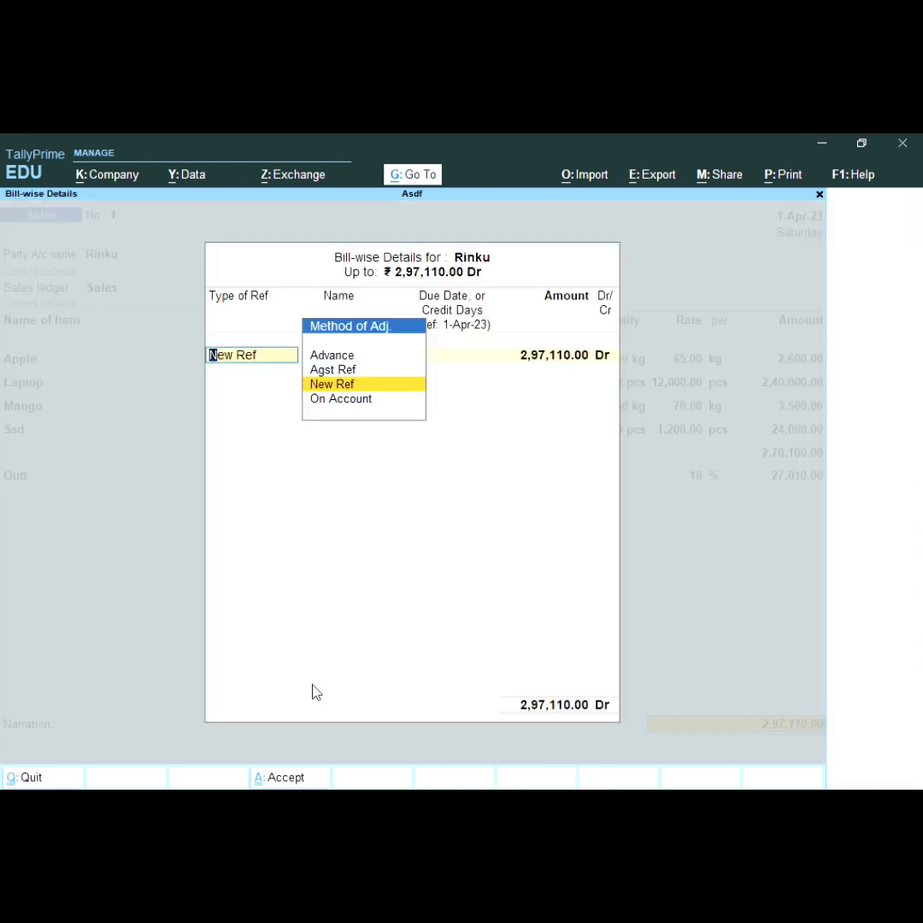
# - Record the party's bill-wise details as New Ref 1 for the full amount and save the sales voucher
pyautogui.press('Return')
pyautogui.write('1')
pyautogui.press('Return')
pyautogui.press('Return')
pyautogui.press('Return')
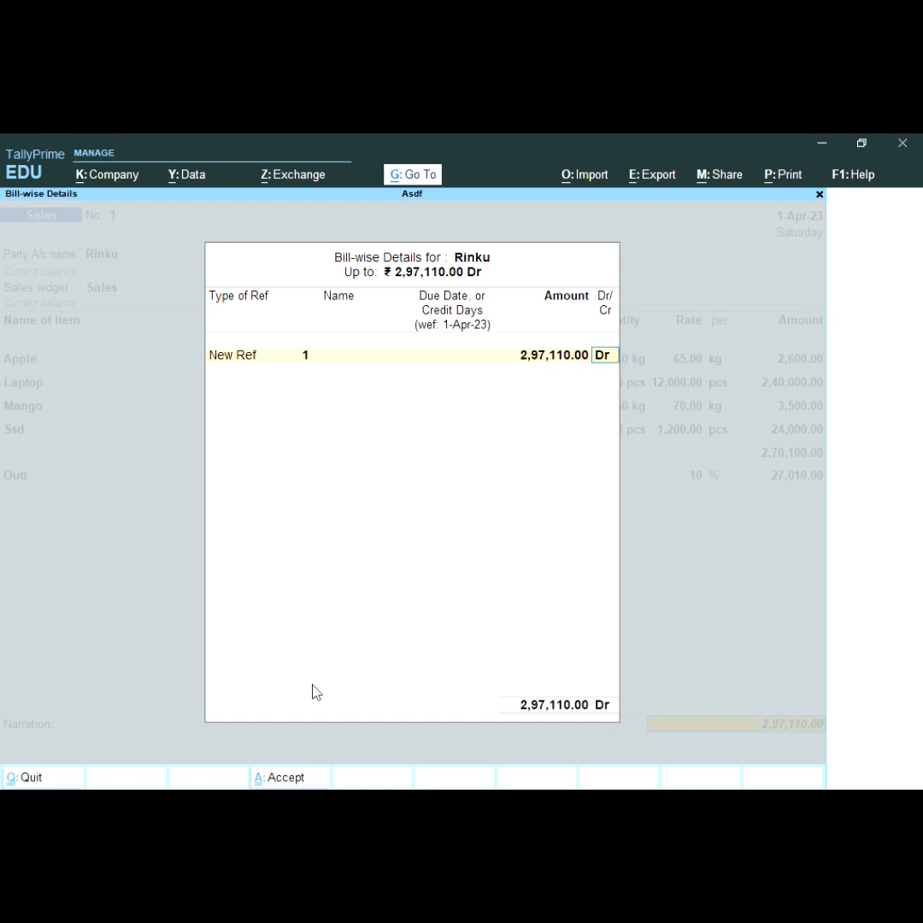
pyautogui.press('Return')
pyautogui.press('Return')
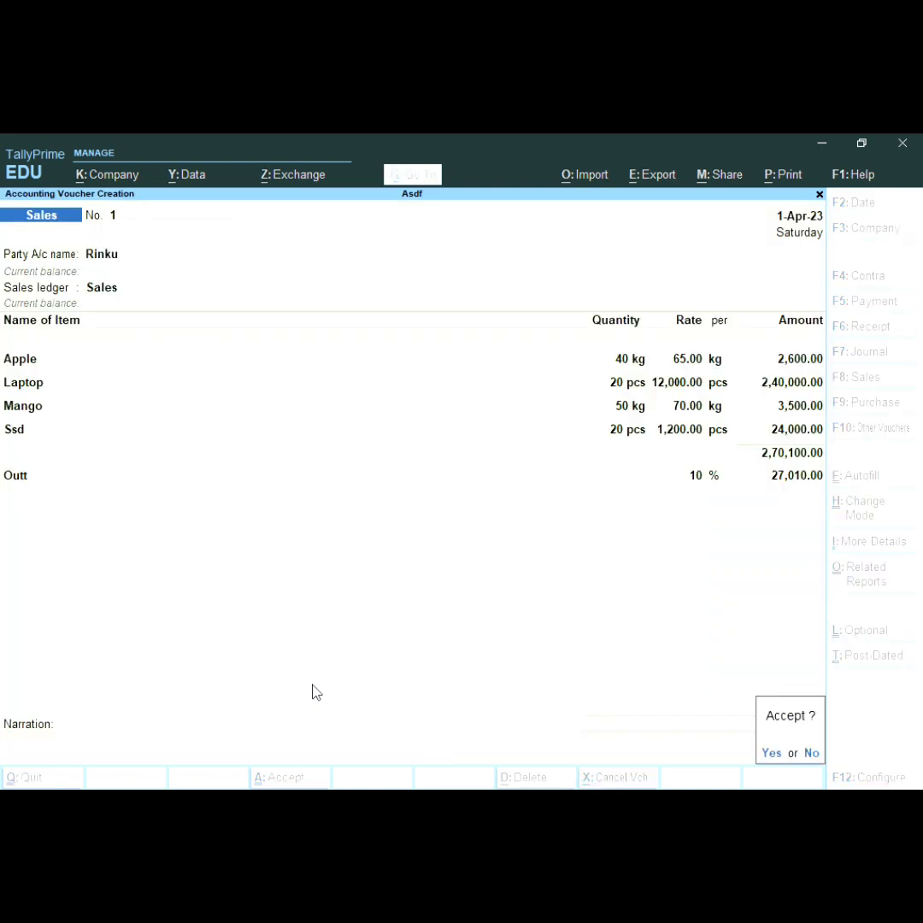
pyautogui.press('Return')
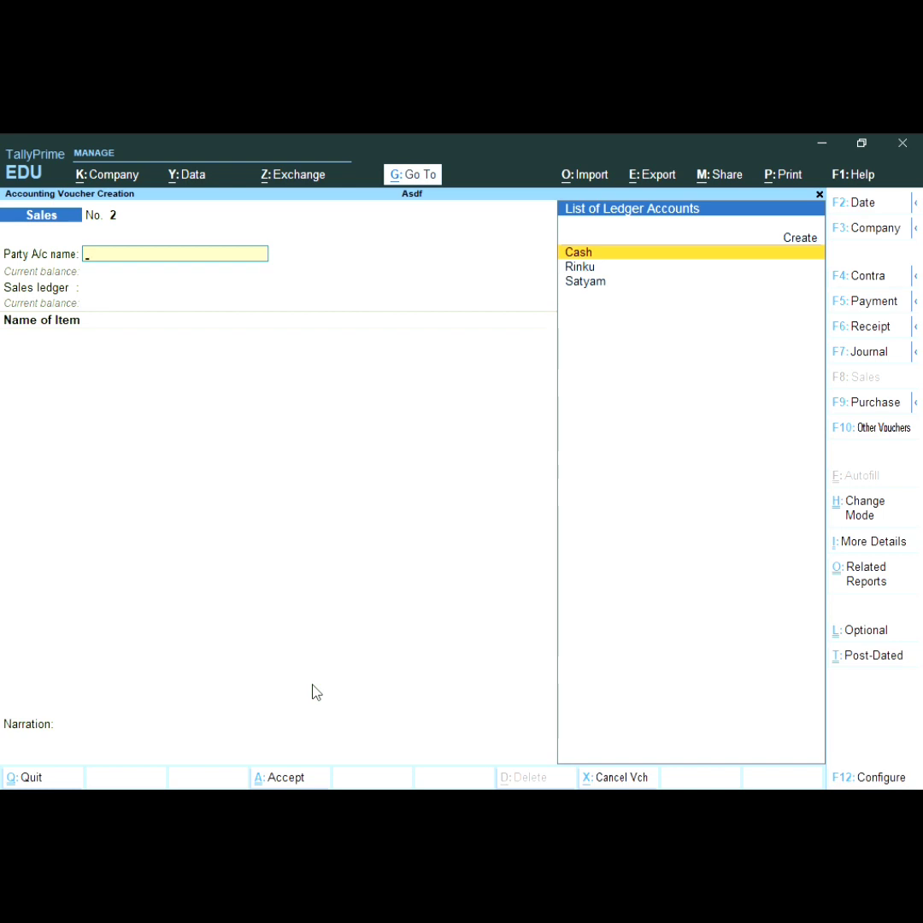
# - Convert the saved purchase voucher No. 1 to a journal voucher and delete it
pyautogui.press('pageup')
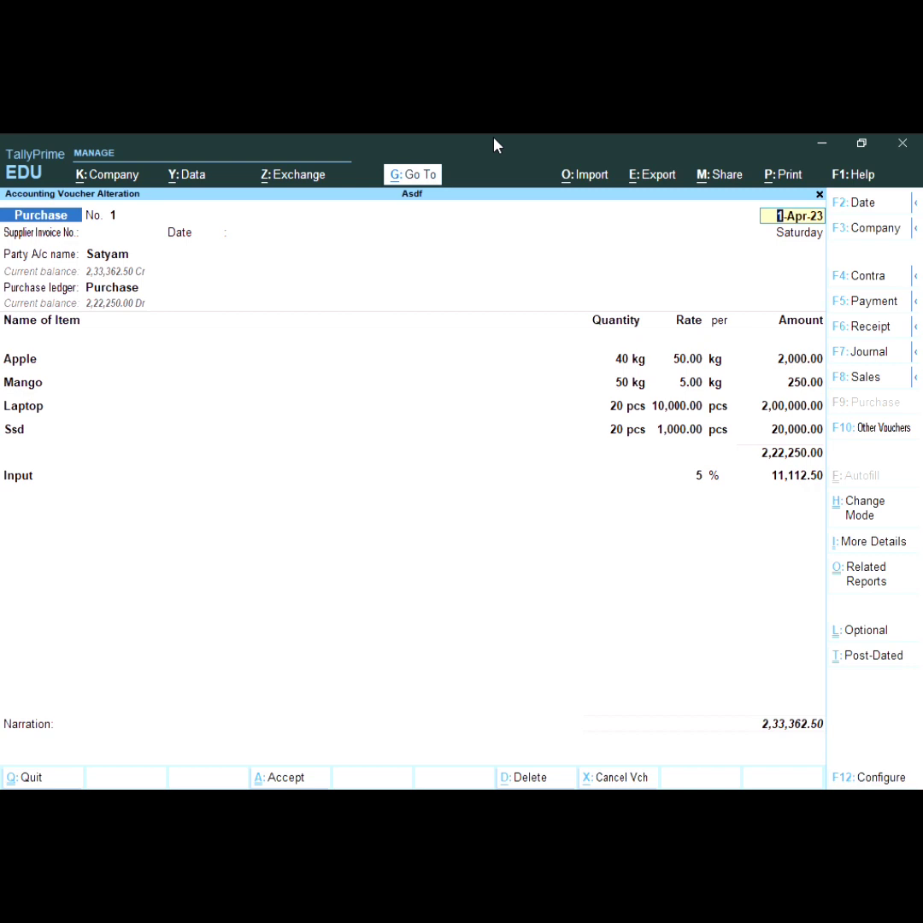
pyautogui.press('F7')
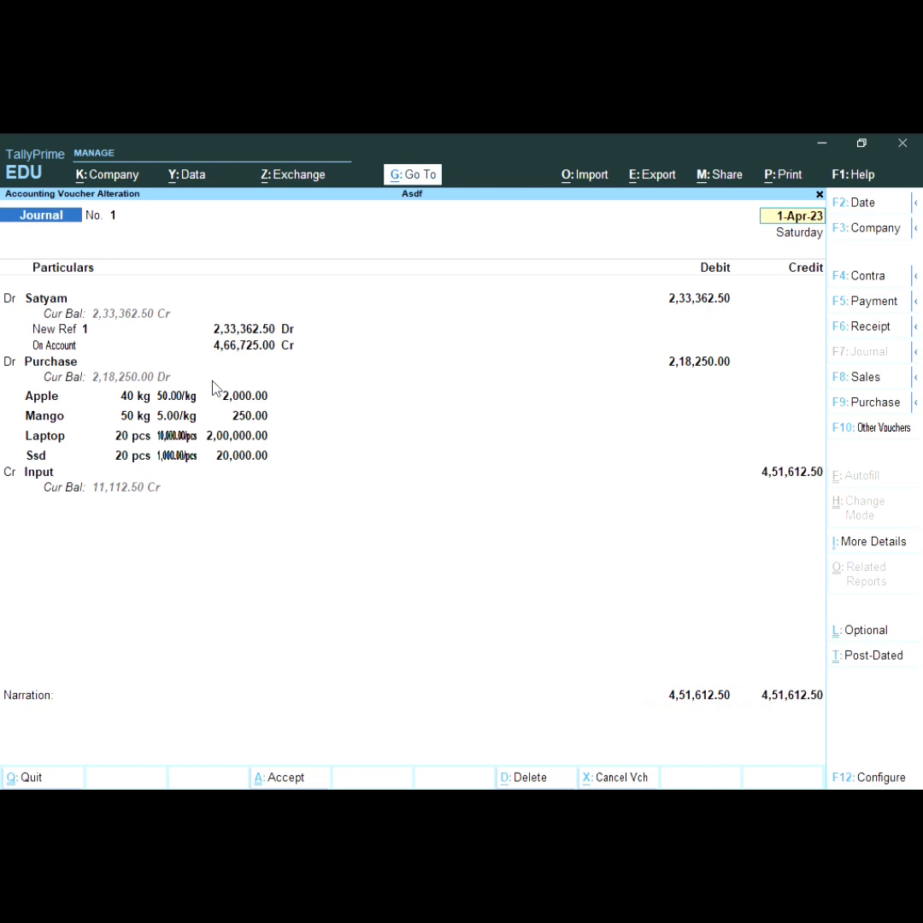
pyautogui.hotkey('alt', 'd')
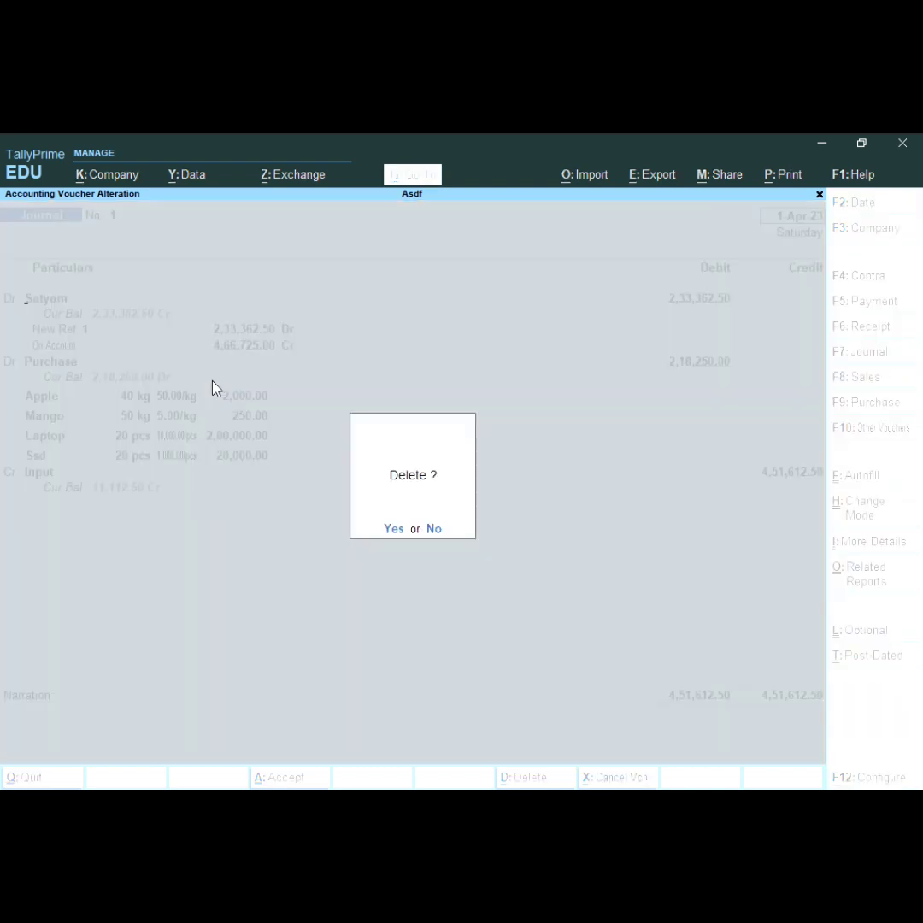
pyautogui.press('y')
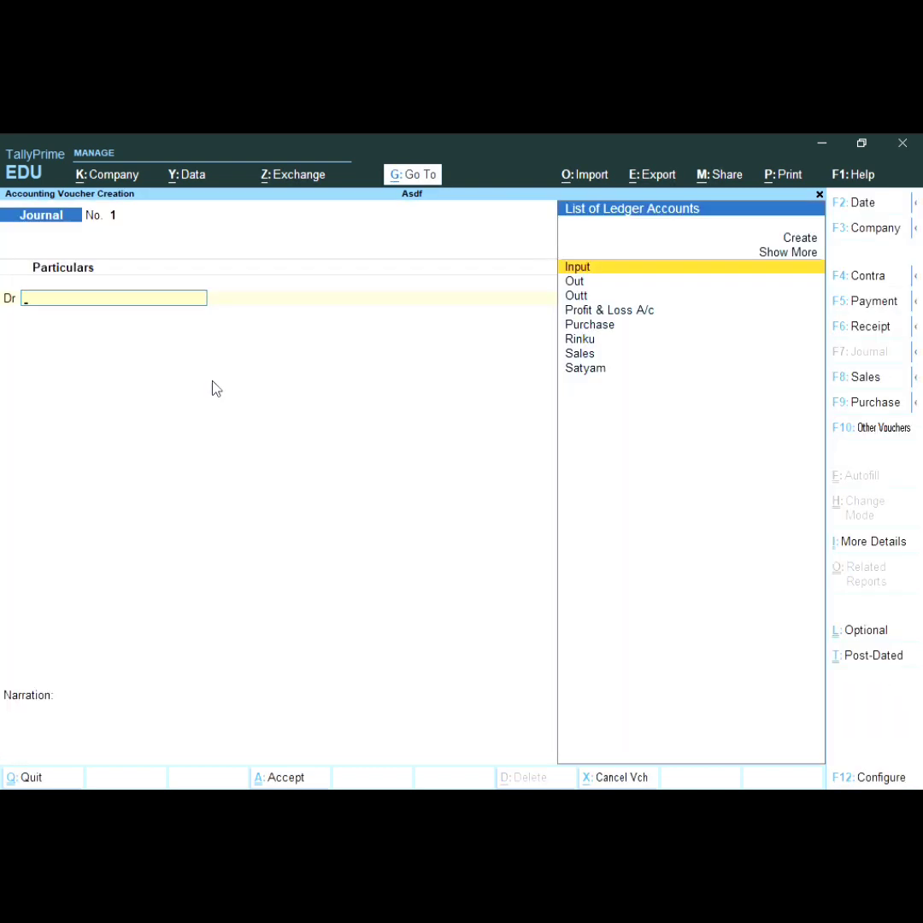
# - Debit the Input ledger with 2,33,362 in the new journal voucher and move on to the credit ledger
pyautogui.press('Down')
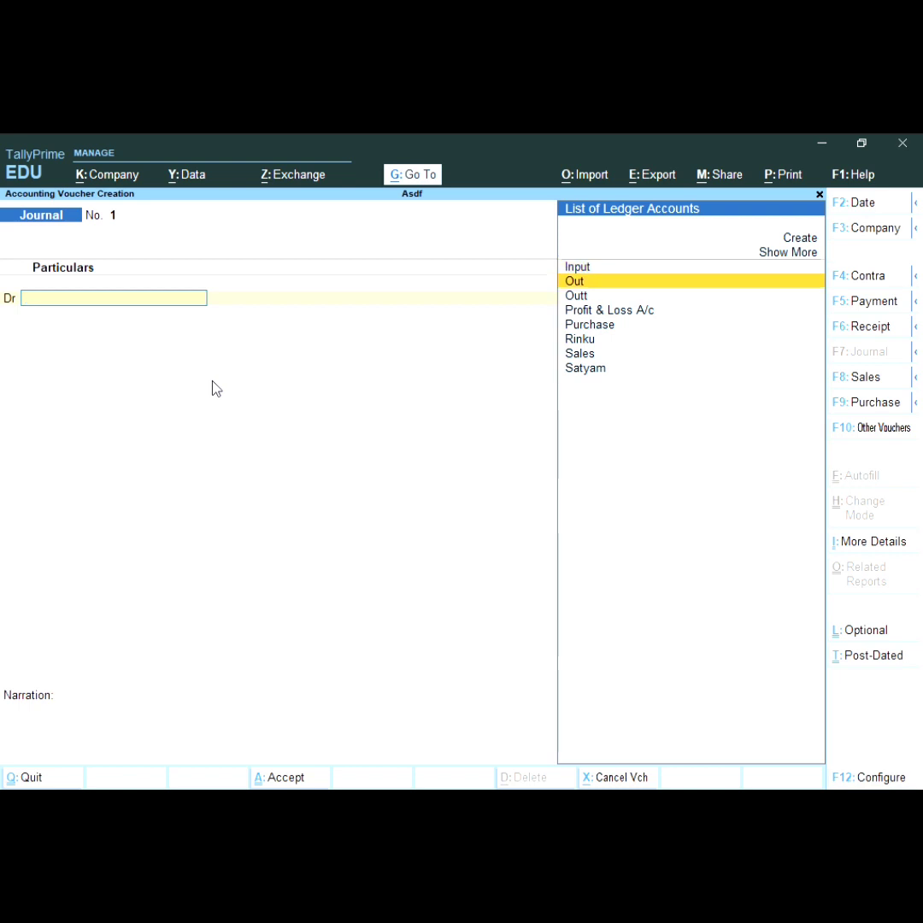
pyautogui.press('Up')
pyautogui.press('Return')
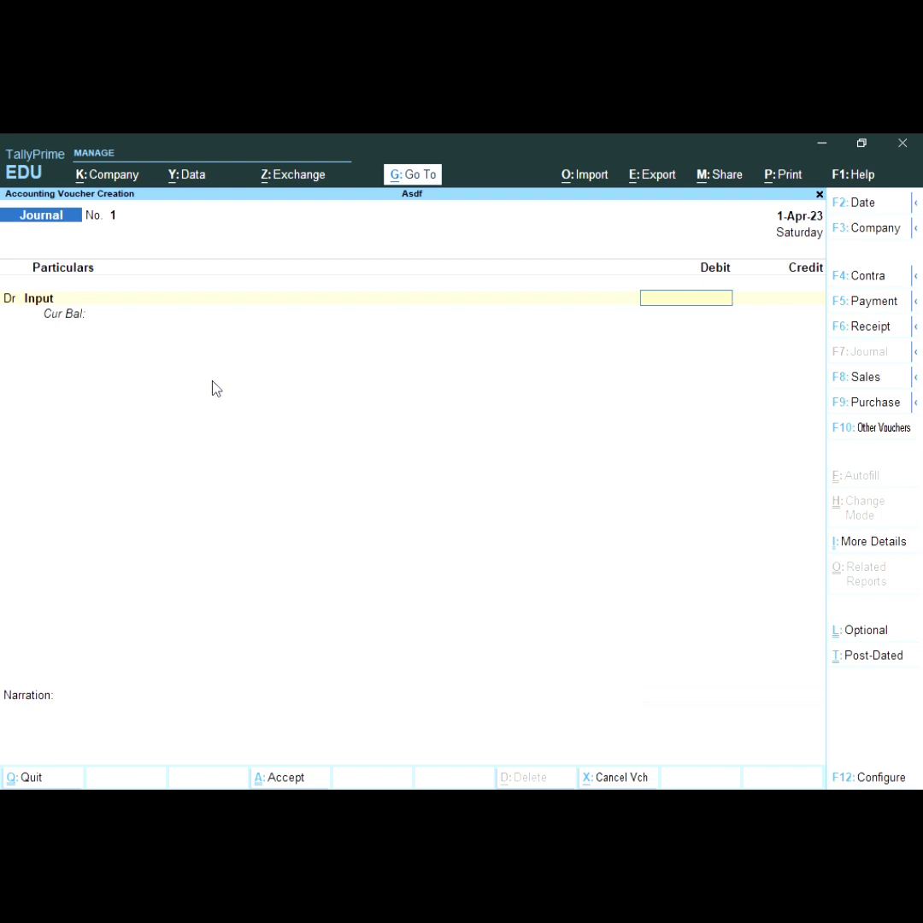
pyautogui.write('23335')
pyautogui.press('BackSpace')
pyautogui.write('62')
pyautogui.press('Return')
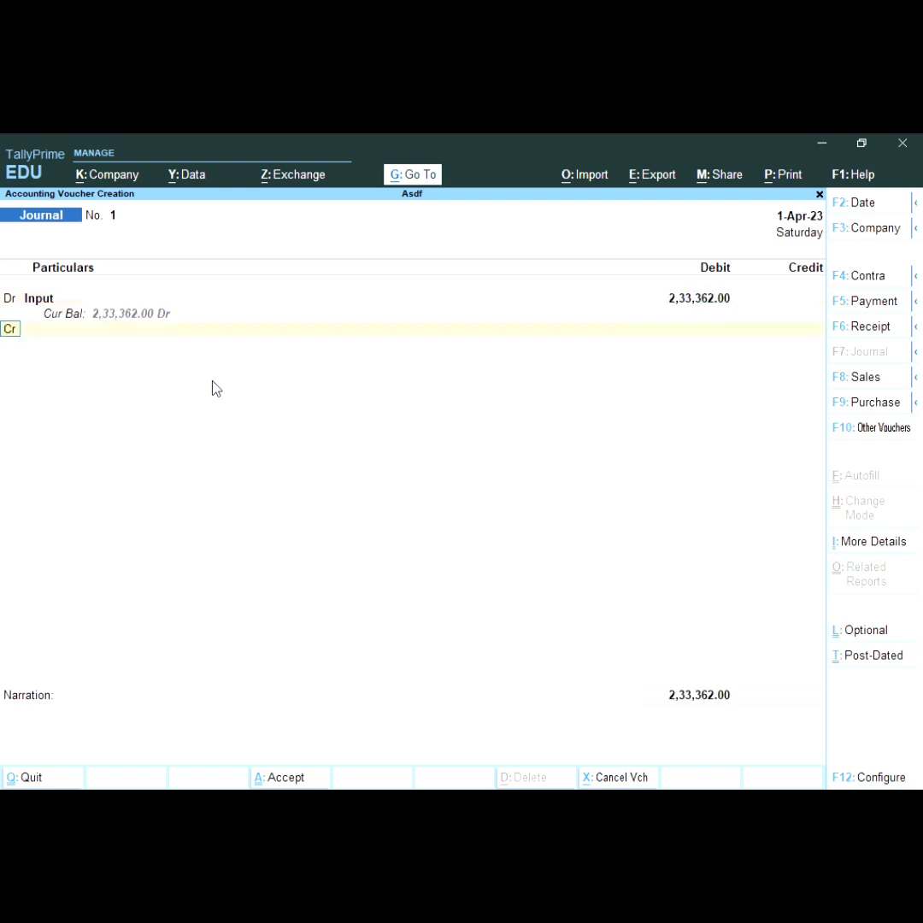
pyautogui.press('Return')
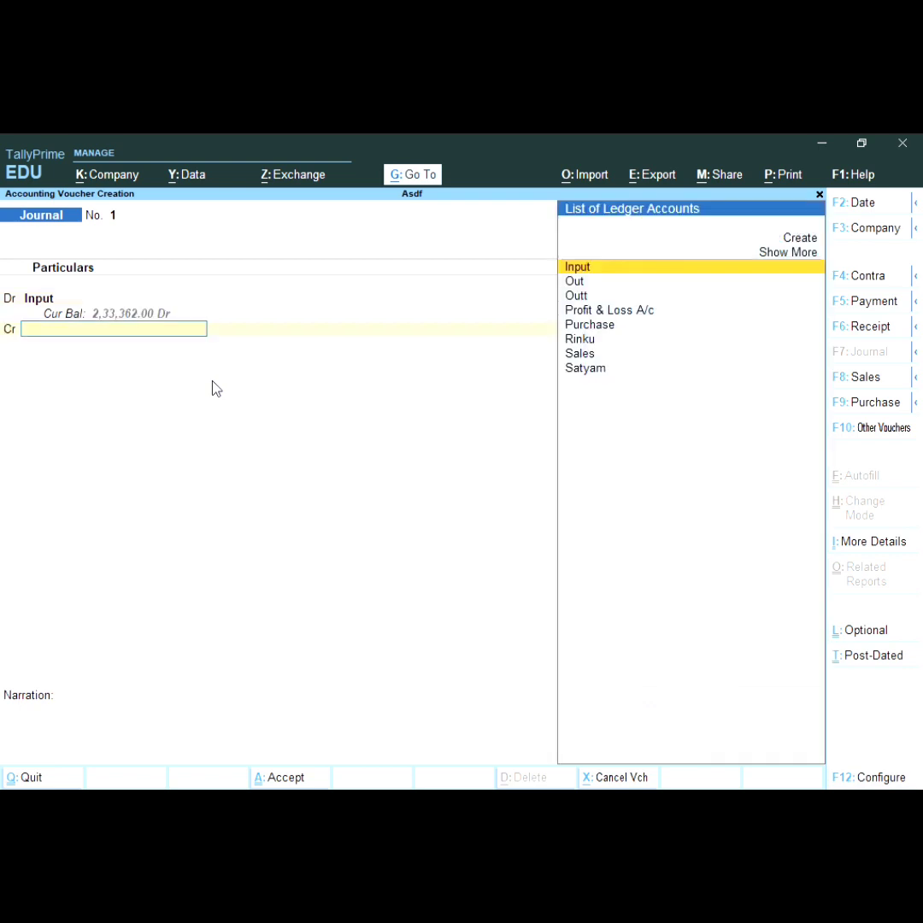
# - Credit the Outt ledger with 2,97,110 in the journal voucher
pyautogui.press('Down')
pyautogui.press('Down')
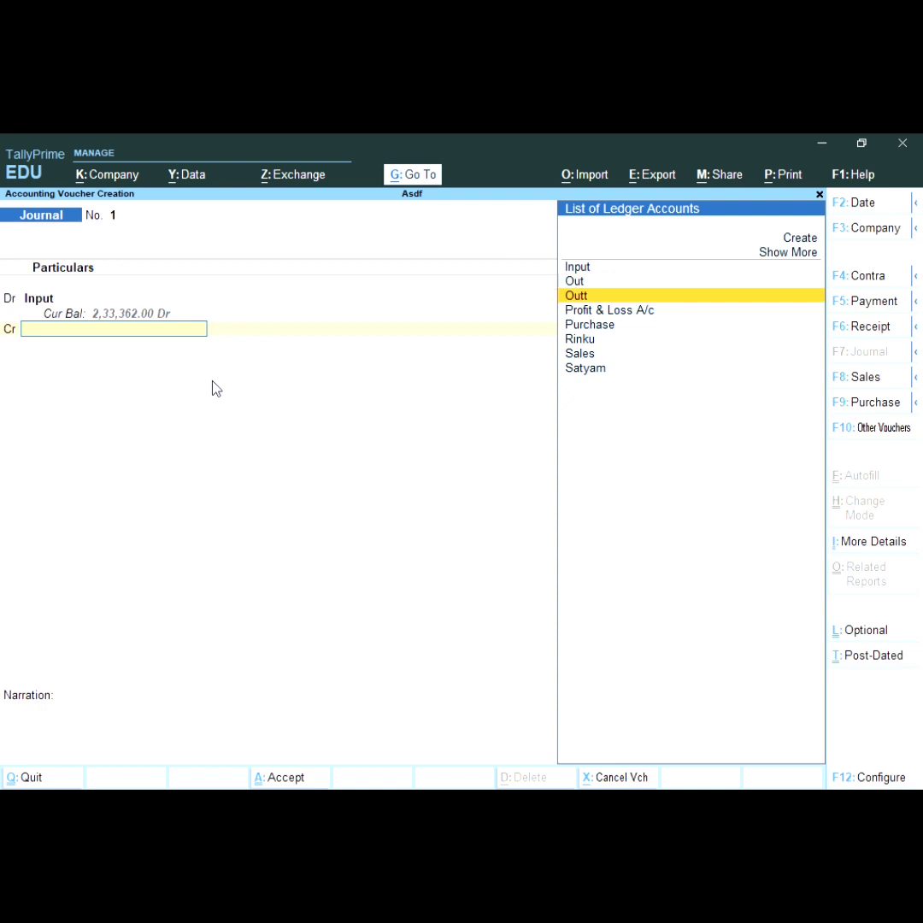
pyautogui.press('Up')
pyautogui.press('Down')
pyautogui.press('Return')
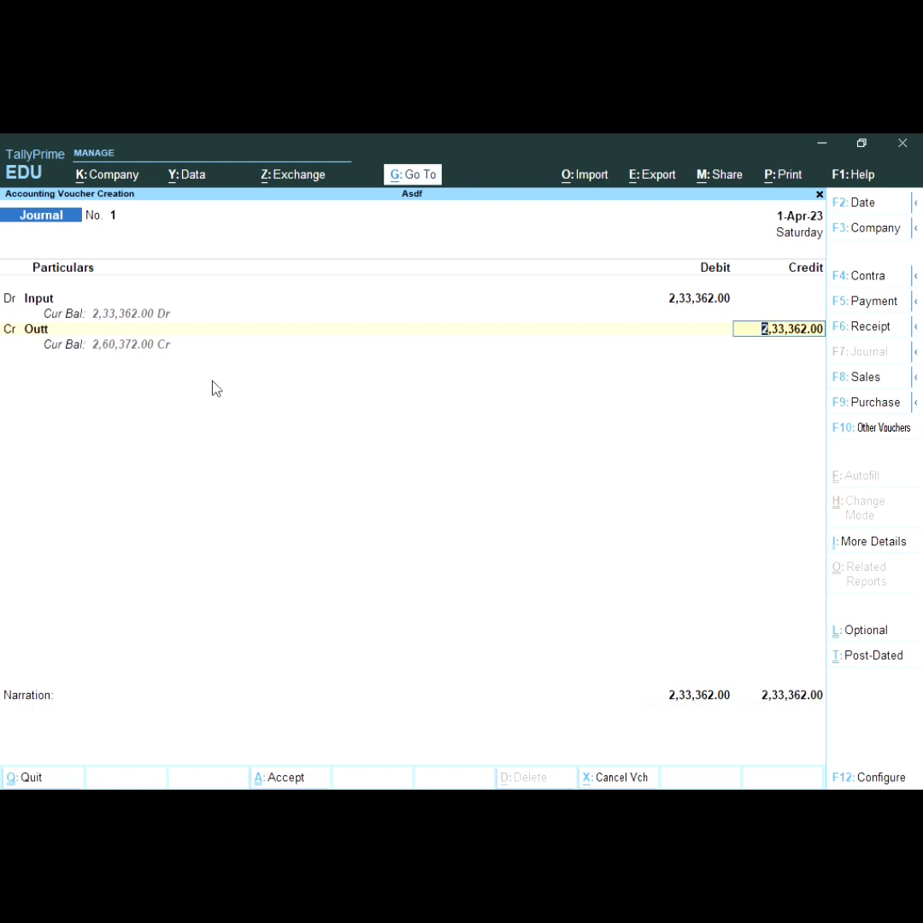
pyautogui.write('297110')
pyautogui.press('Return')
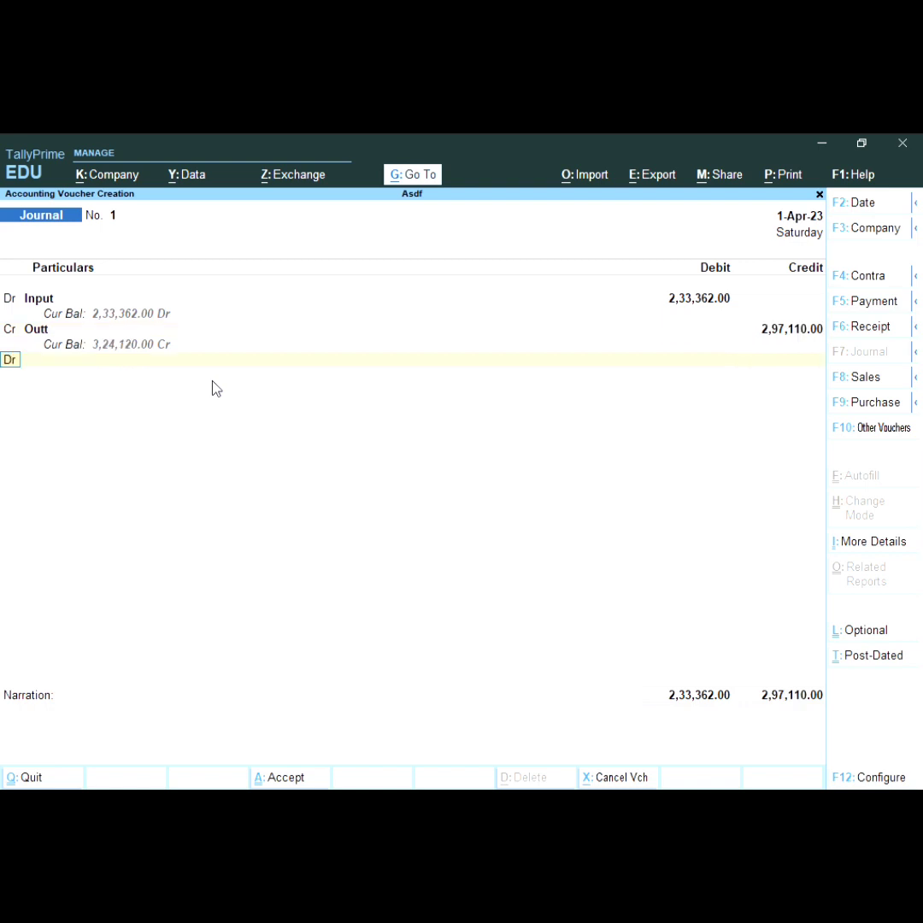
# - Start creating a new ledger named Vall for the journal's second debit line
pyautogui.press('Return')
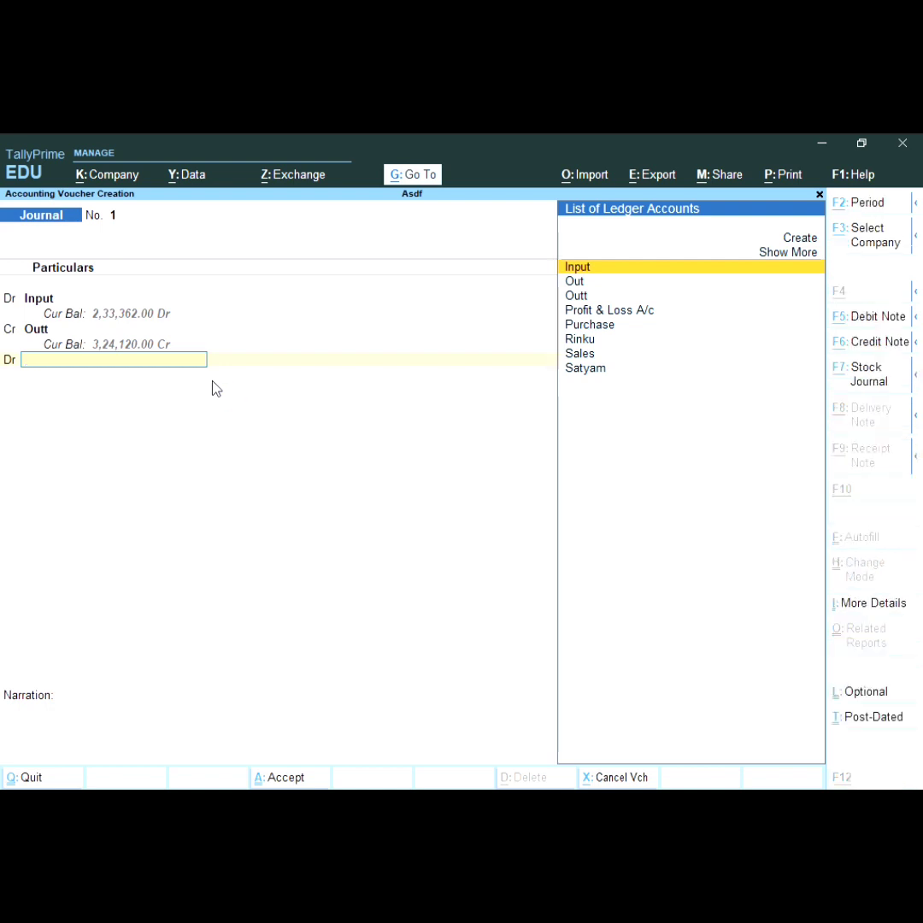
pyautogui.hotkey('alt', 'c')
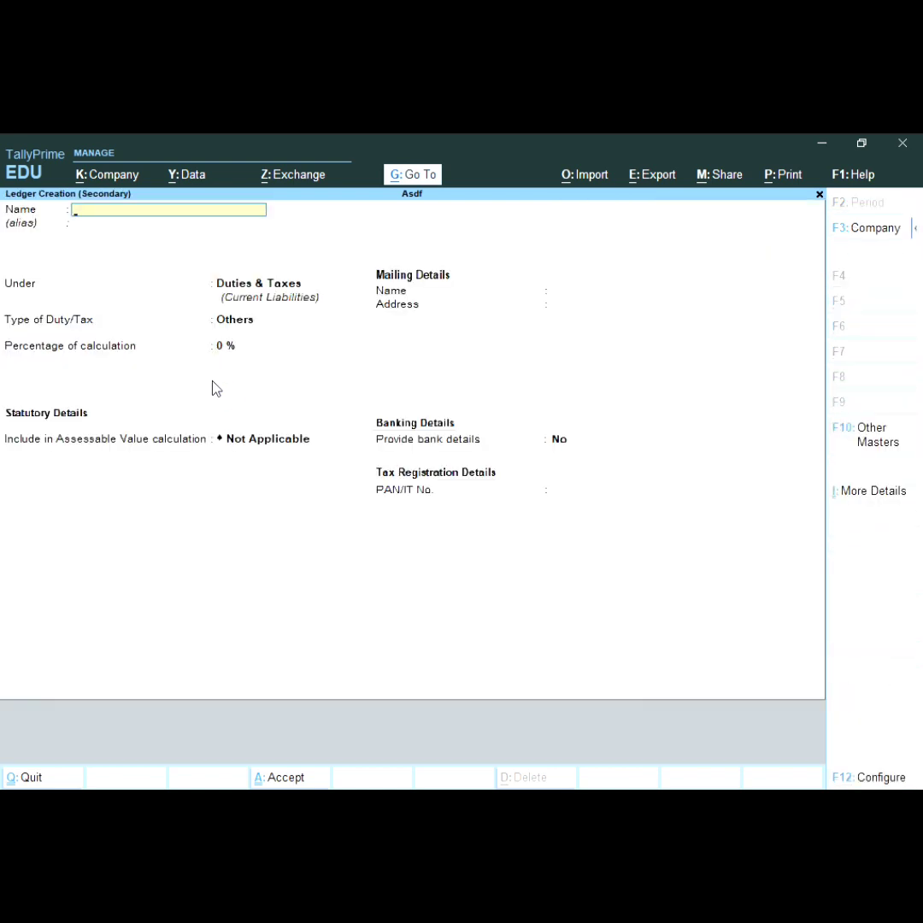
pyautogui.write('Vaall')
pyautogui.press('BackSpace')
pyautogui.press('BackSpace')
pyautogui.press('BackSpace')
pyautogui.press('BackSpace')
pyautogui.write('all')
pyautogui.press('Return')
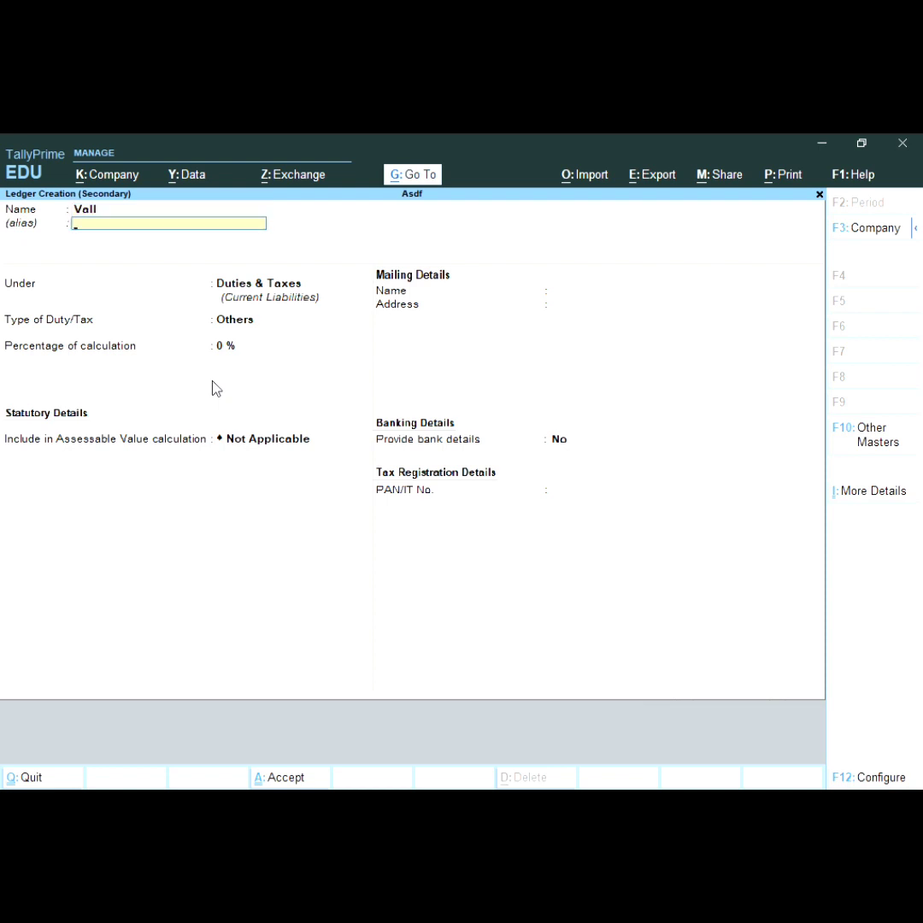
# - Place the Vall ledger under Duties & Taxes with duty type Others and 0 % calculation, and save it
pyautogui.press('Return')
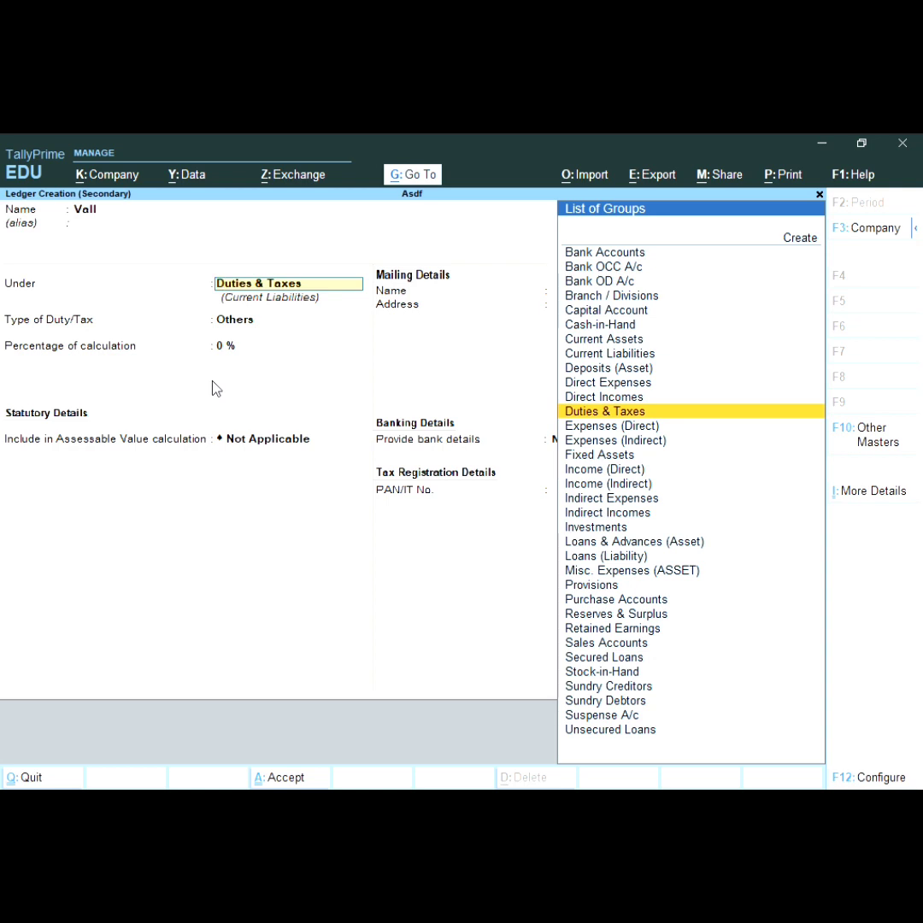
pyautogui.press('Return')
pyautogui.press('Return')
pyautogui.press('Return')
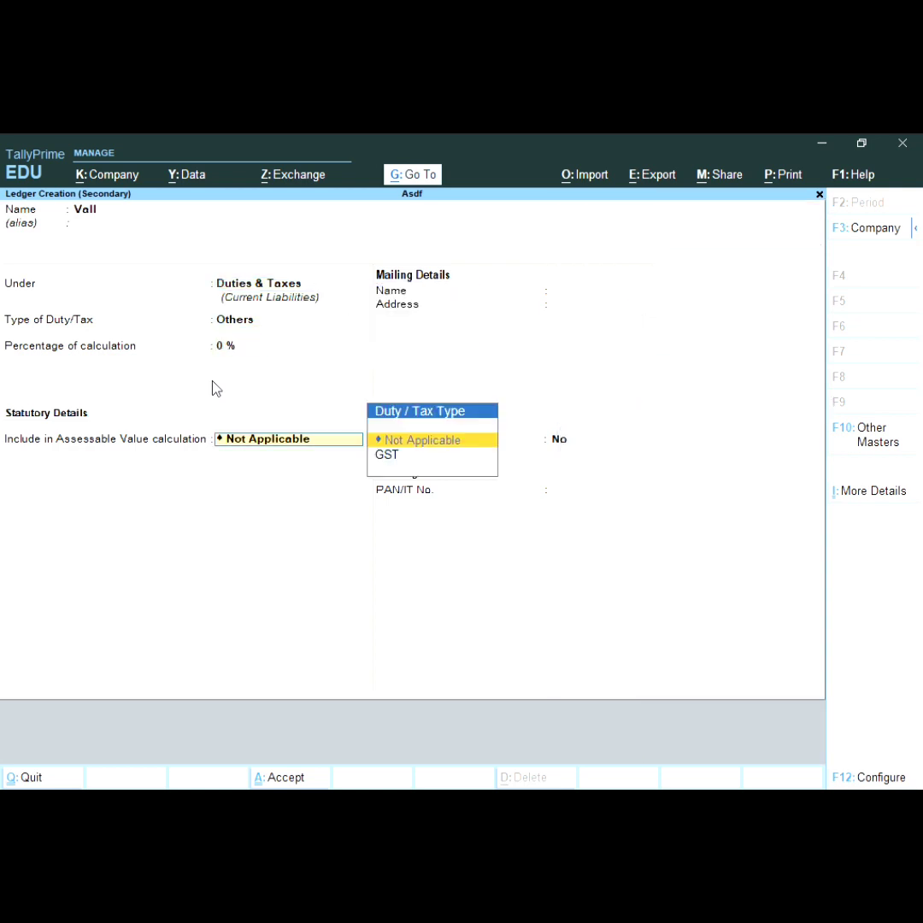
pyautogui.press('BackSpace')
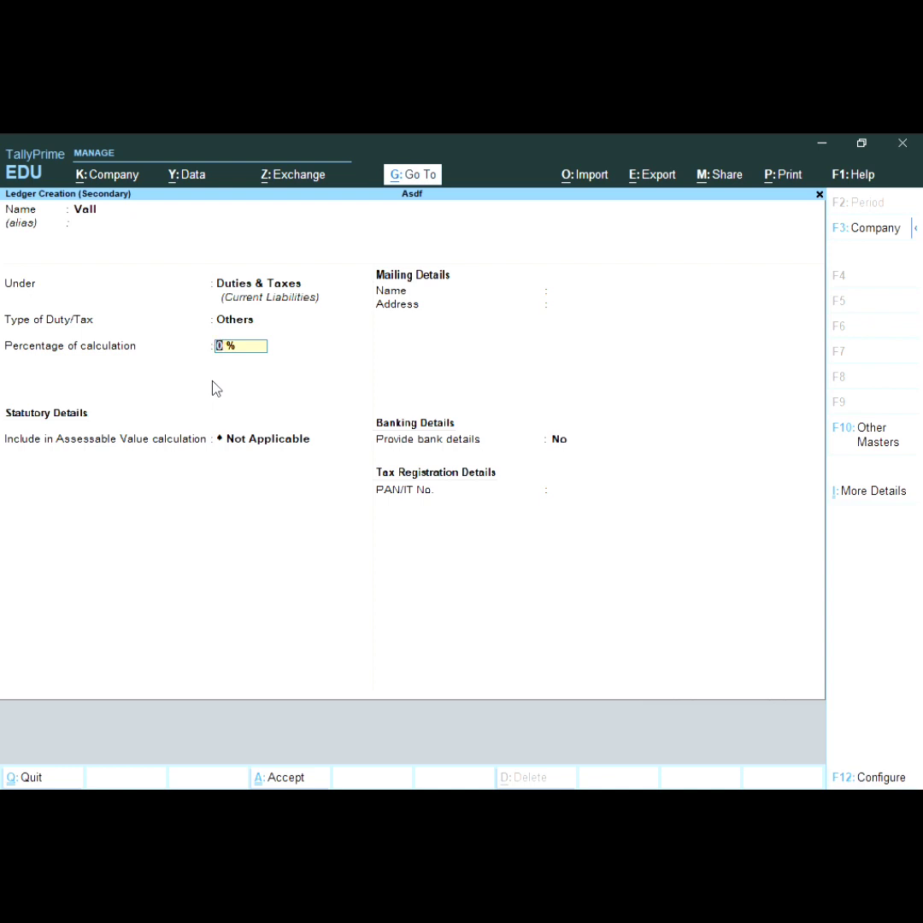
pyautogui.press('Return')
pyautogui.press('Return')
pyautogui.press('Return')
pyautogui.press('Return')
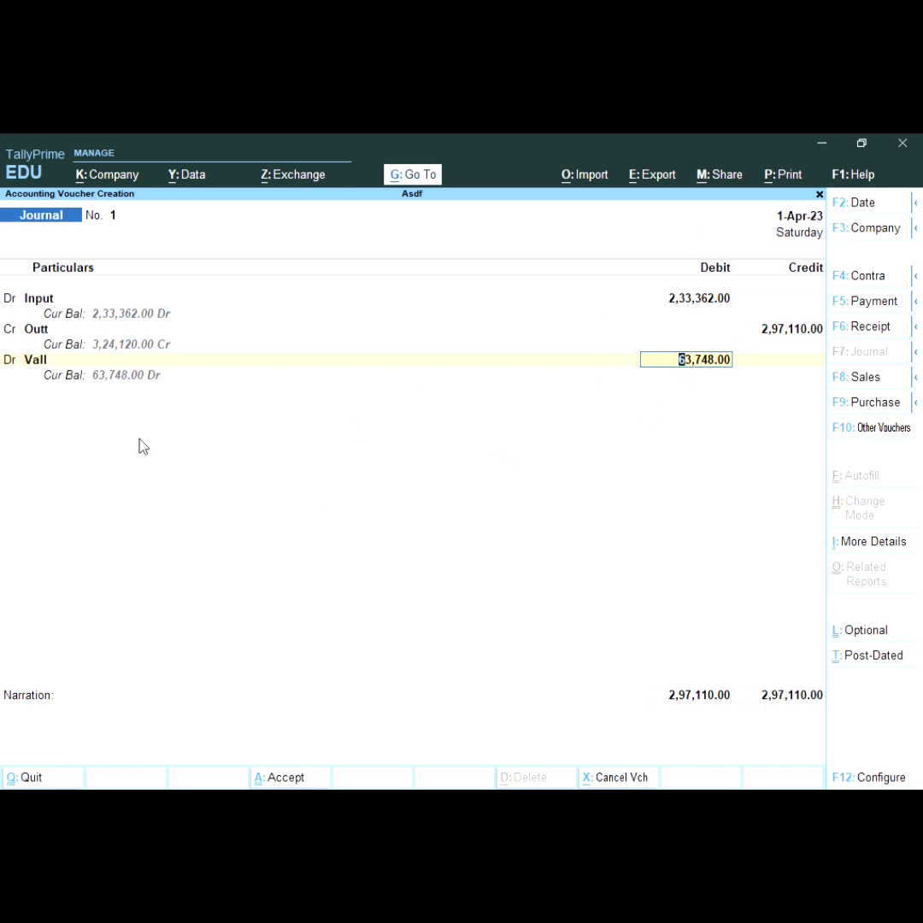
# - Debit Vall with 63,748, save the journal voucher without a narration, and leave voucher entry for the Gateway of Tally
pyautogui.press('Return')
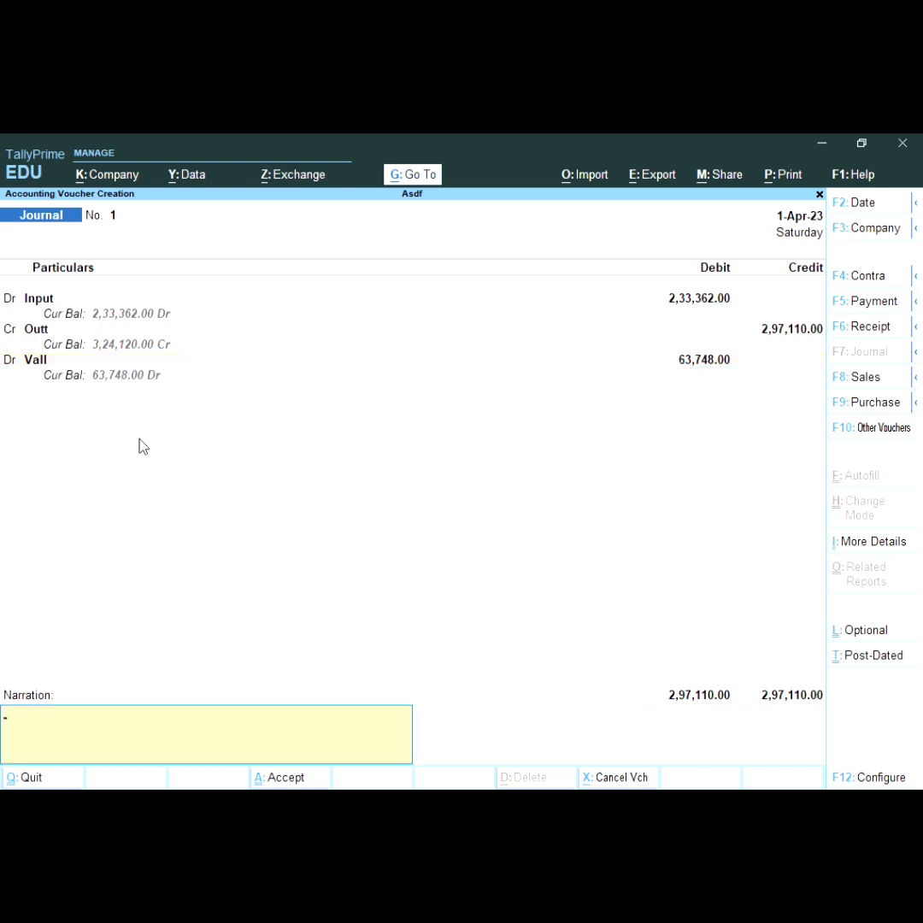
pyautogui.press('Return')
pyautogui.press('Return')
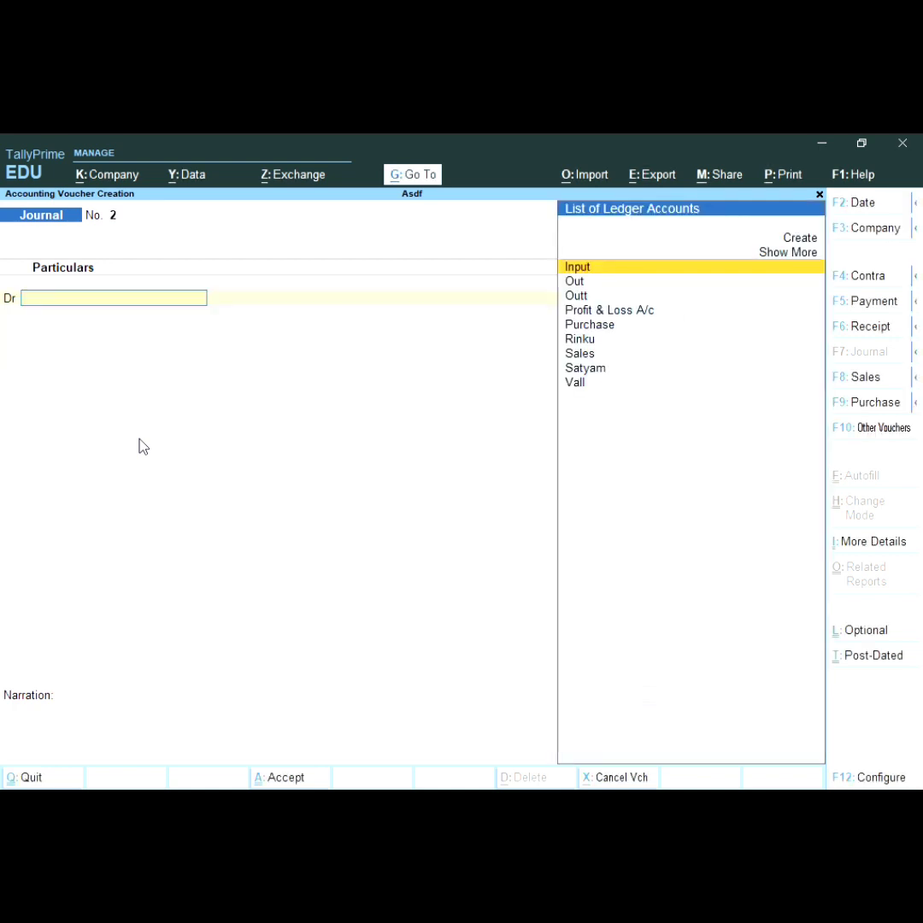
pyautogui.press('Escape')
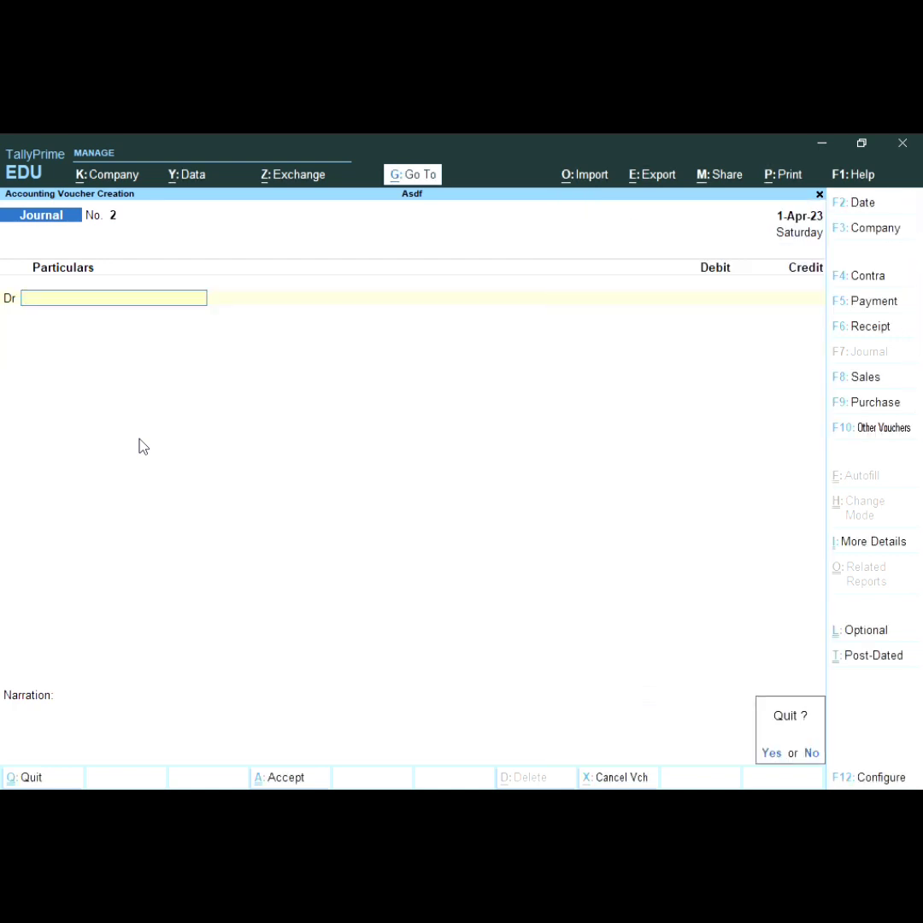
pyautogui.press('Escape')
pyautogui.press('Escape')
pyautogui.press('Escape')
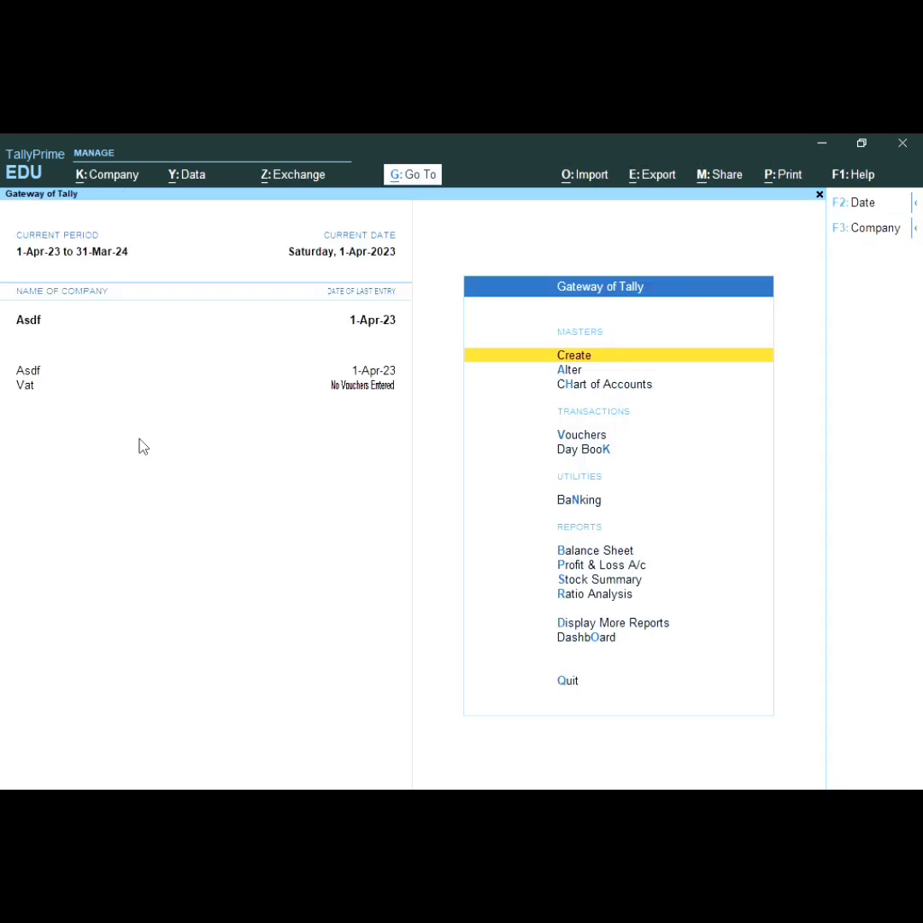
# - Open the Day Book from the additional reports
pyautogui.press('Down')
pyautogui.press('Down')
pyautogui.press('Down')
pyautogui.press('Down')
pyautogui.press('Down')
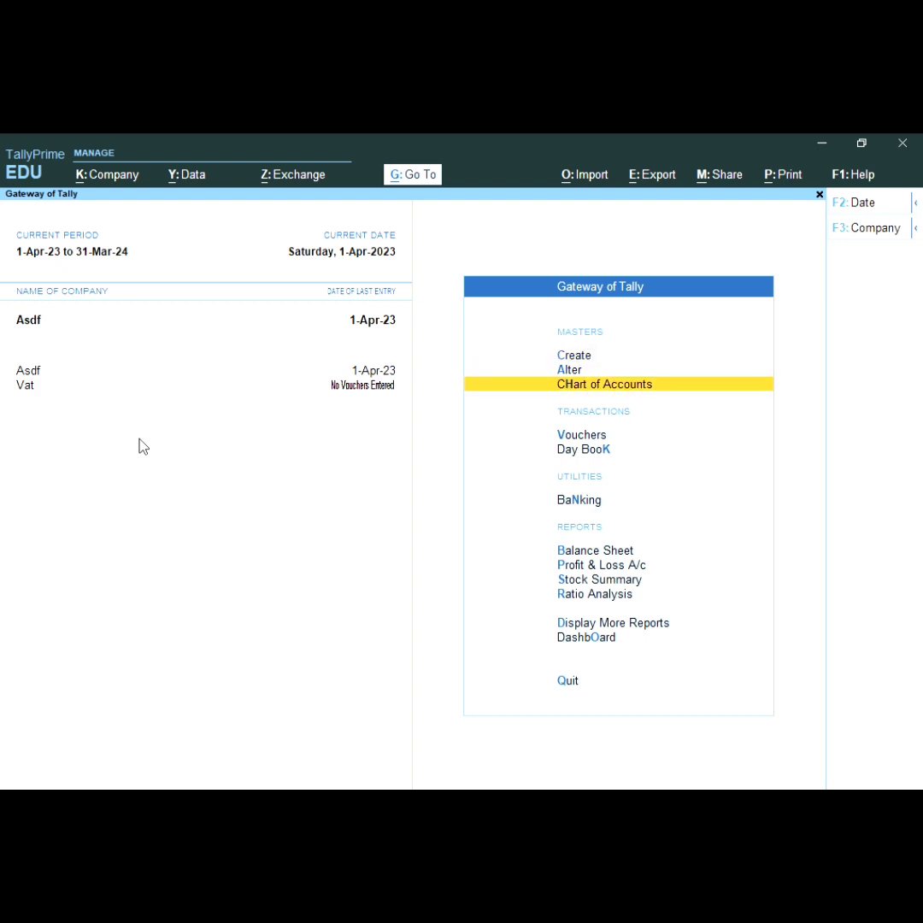
pyautogui.press('Down')
pyautogui.press('Down')
pyautogui.press('Down')
pyautogui.press('Down')
pyautogui.press('Down')
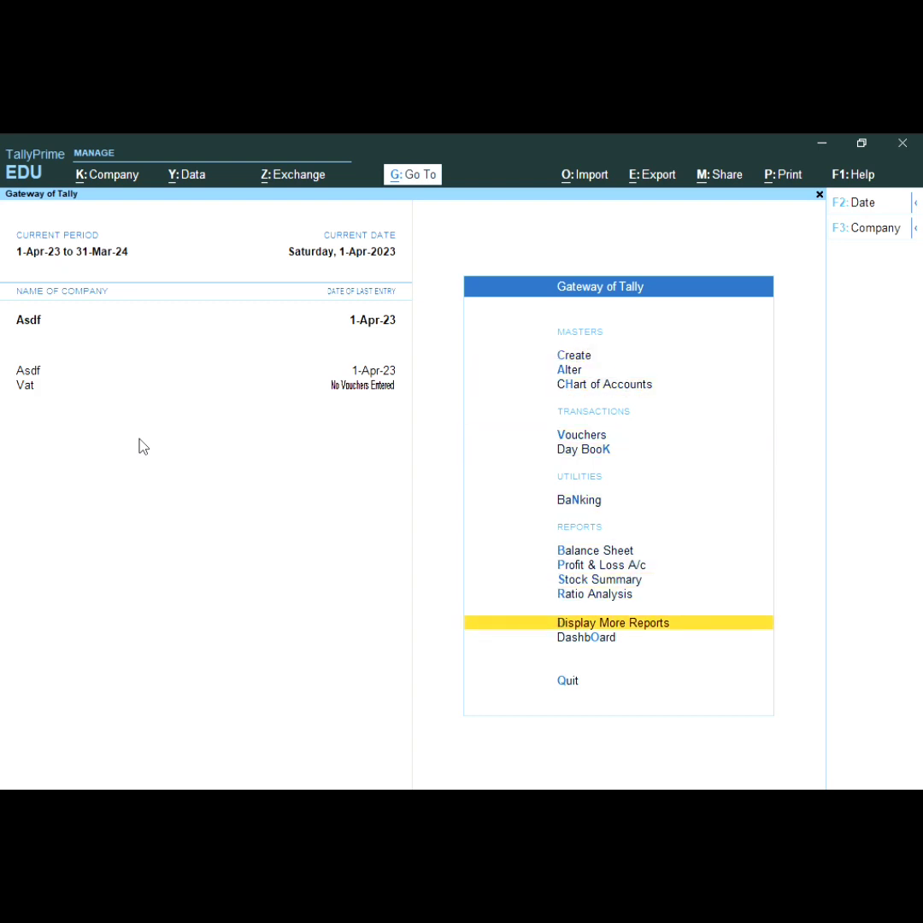
pyautogui.press('Return')
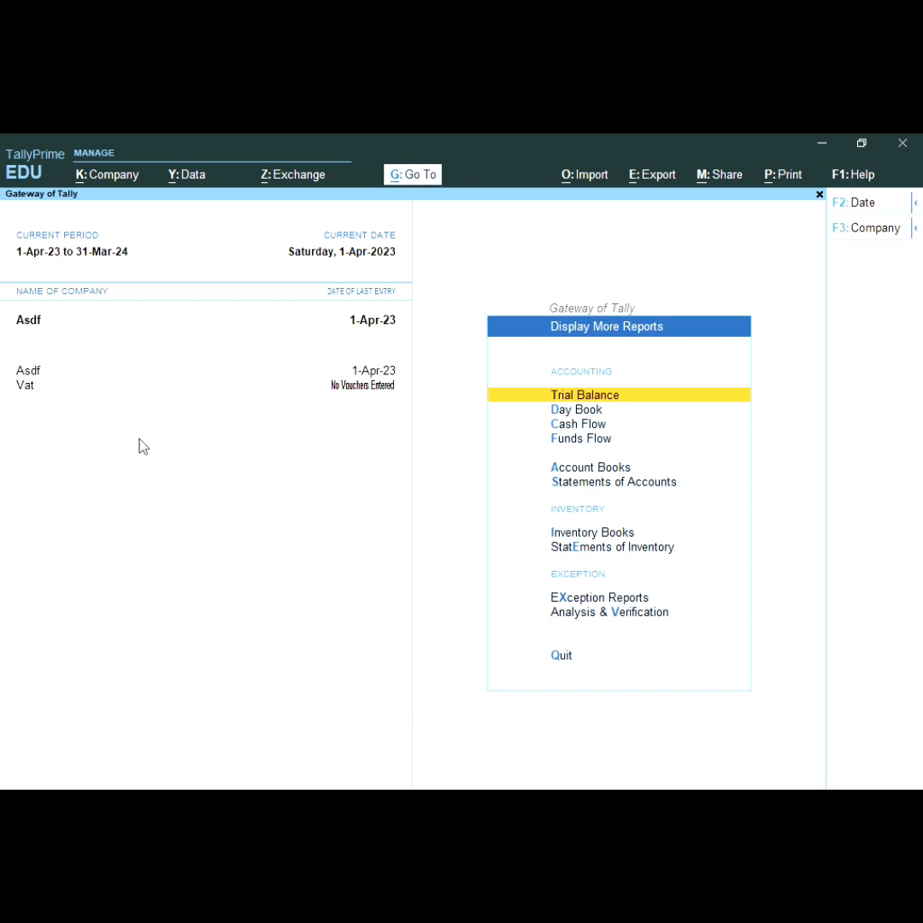
pyautogui.press('Down')
pyautogui.press('Return')
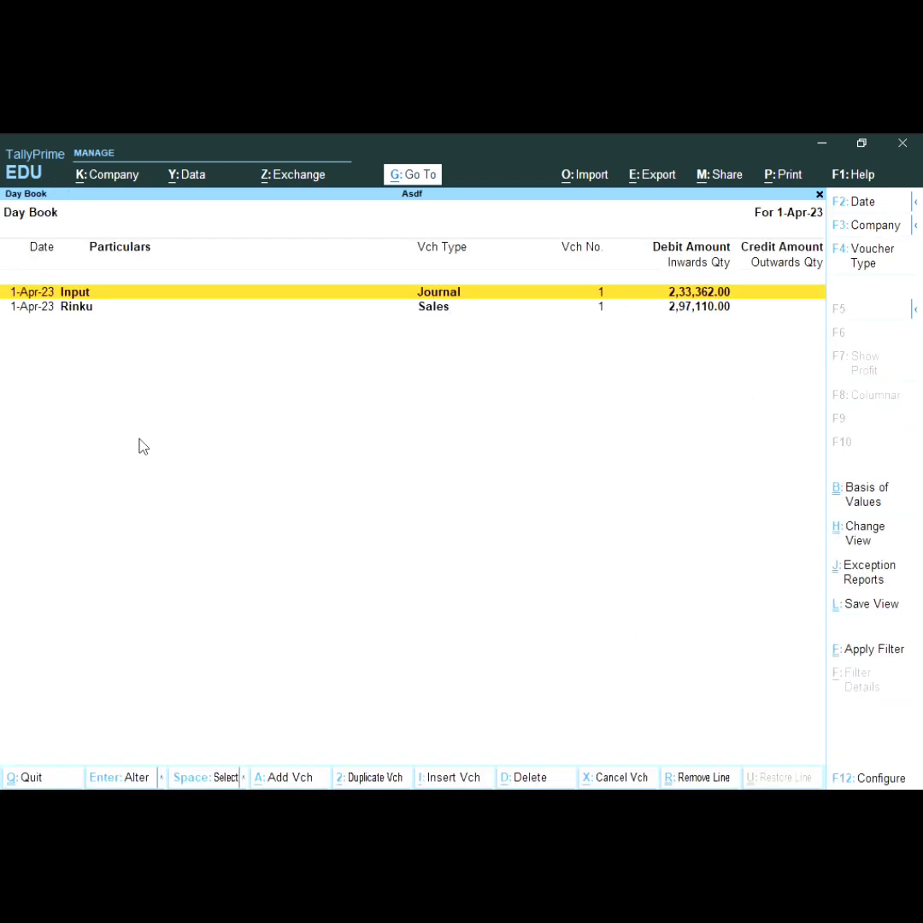
# - View journal voucher No. 1 from the Day Book, and return to the additional reports without saving changes
pyautogui.press('Return')
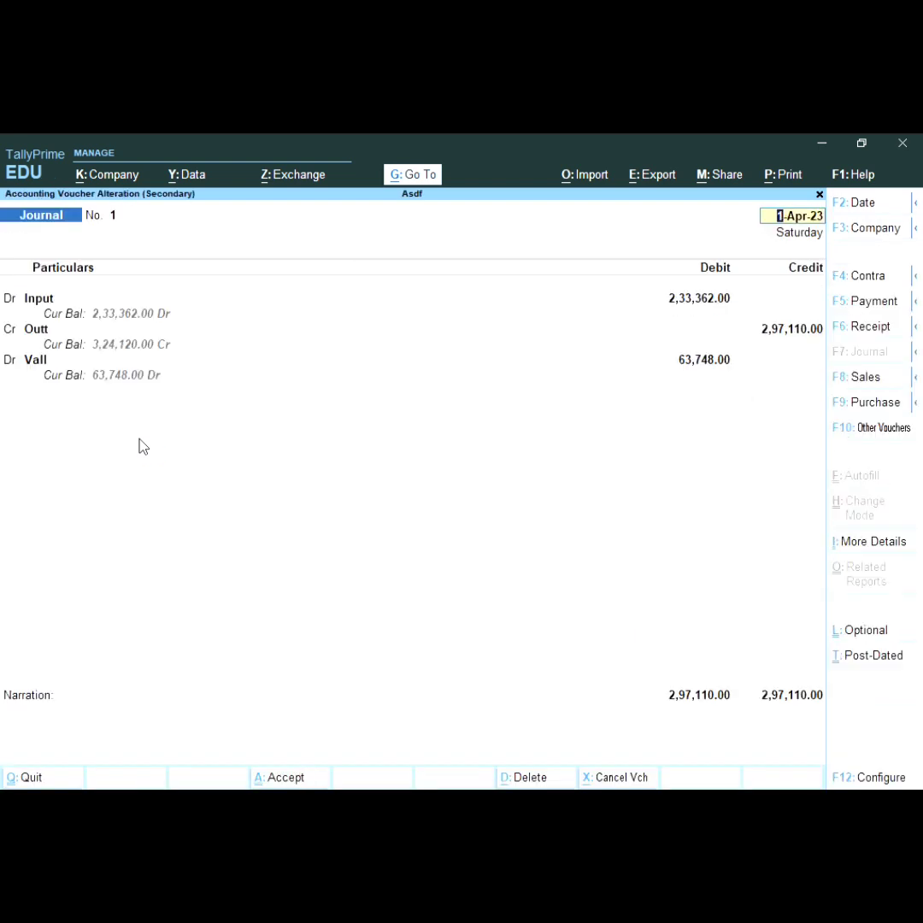
pyautogui.press('BackSpace')
pyautogui.press('Escape')
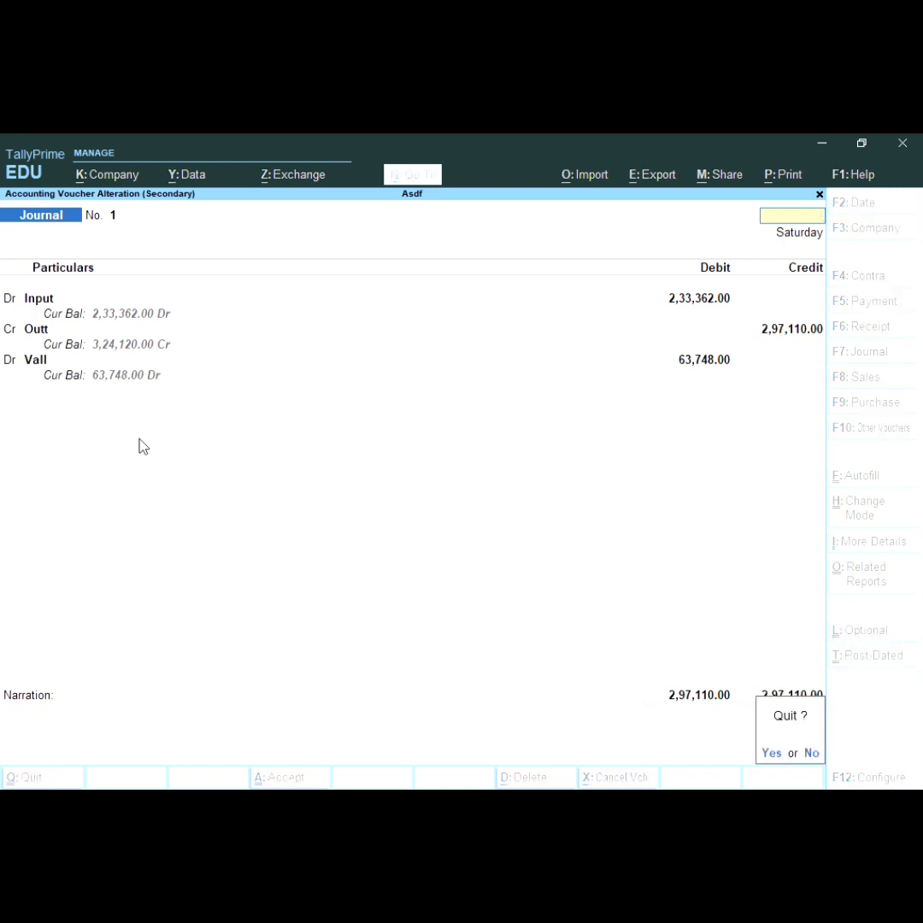
pyautogui.press('y')
pyautogui.press('Escape')
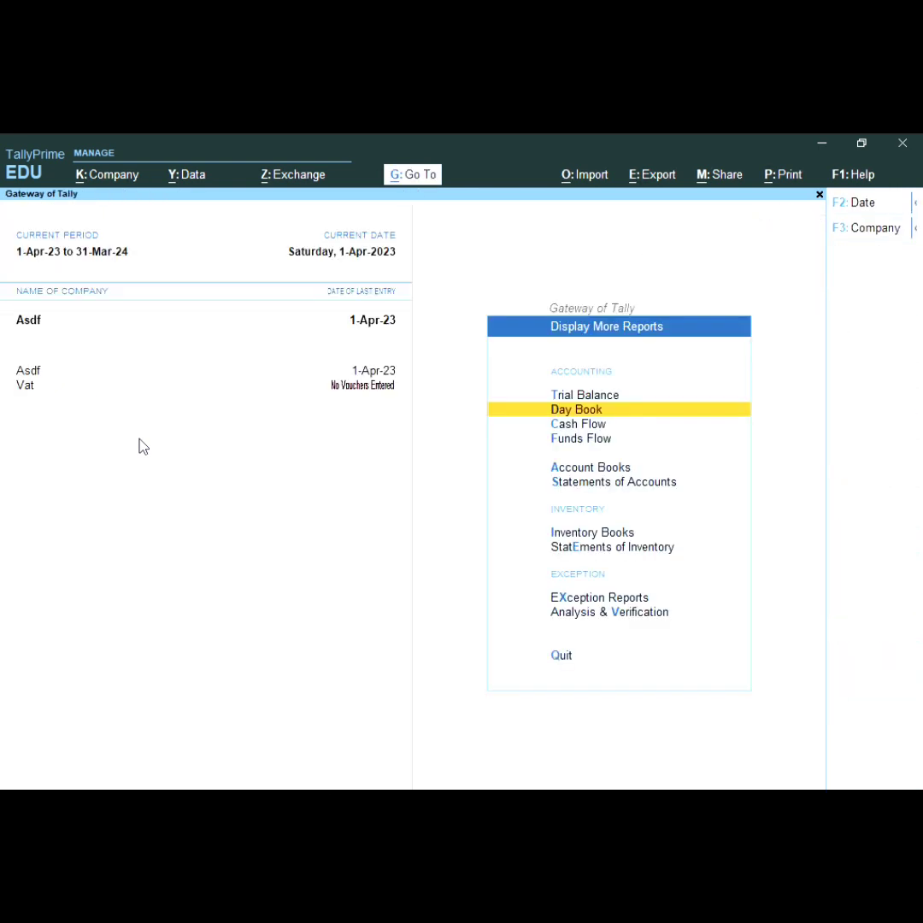
# - View the Trial Balance and return to the additional reports
pyautogui.press('Up')
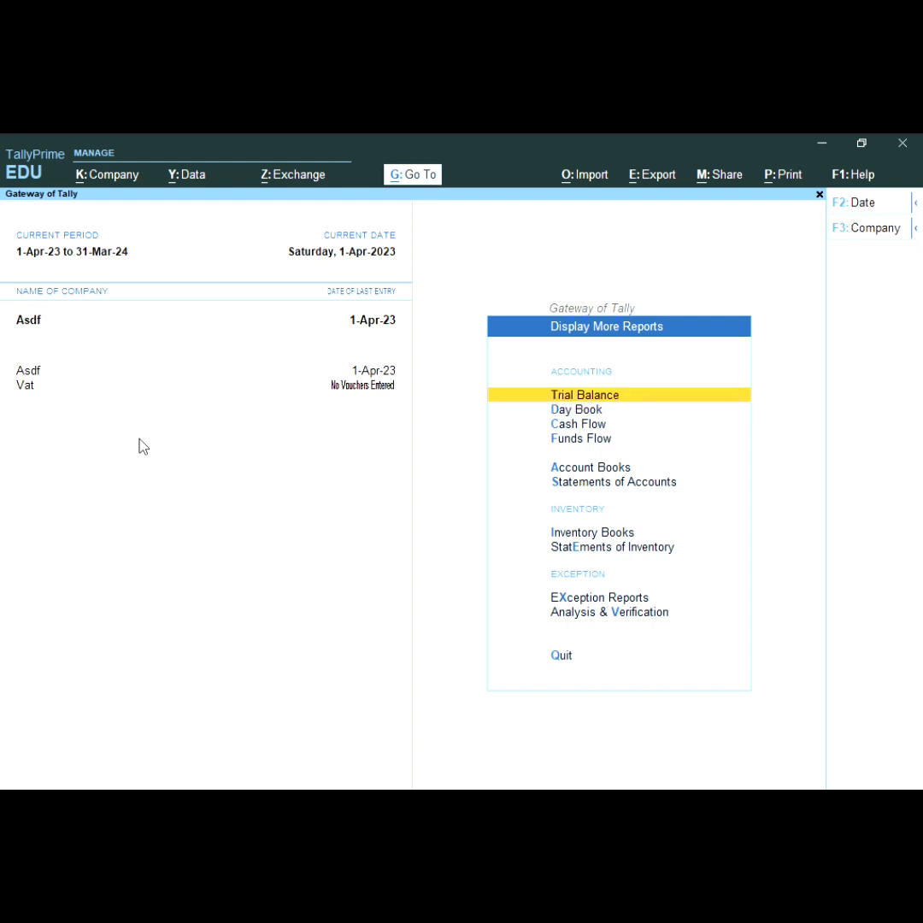
pyautogui.press('Return')
pyautogui.press('Escape')
# - Open journal voucher No. 1 from the Day Book and display its print preview enlarged
pyautogui.press('Down')
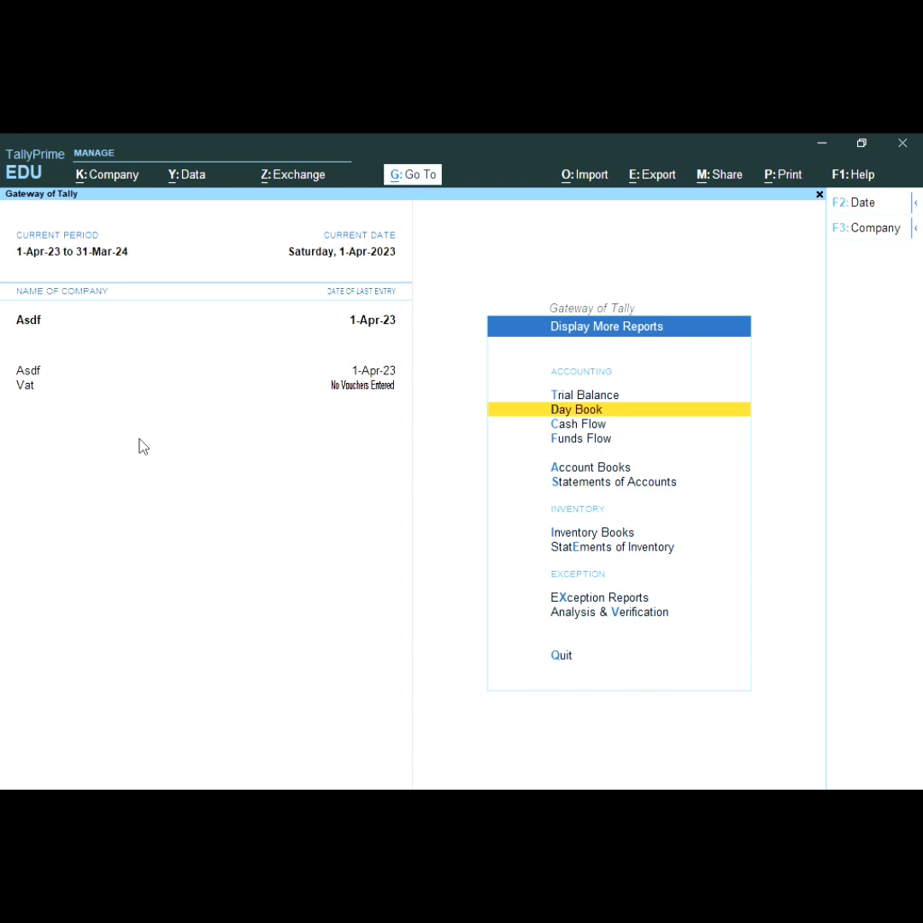
pyautogui.press('Return')
pyautogui.press('Return')
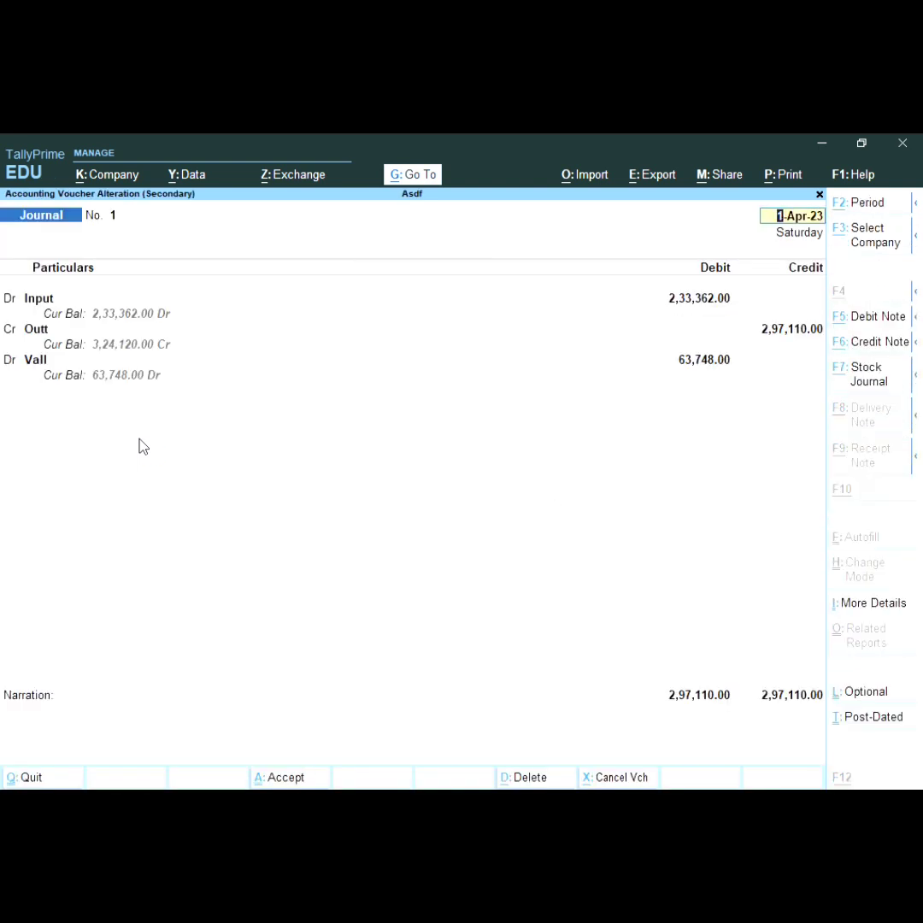
pyautogui.hotkey('alt', 'p')
pyautogui.press('Return')
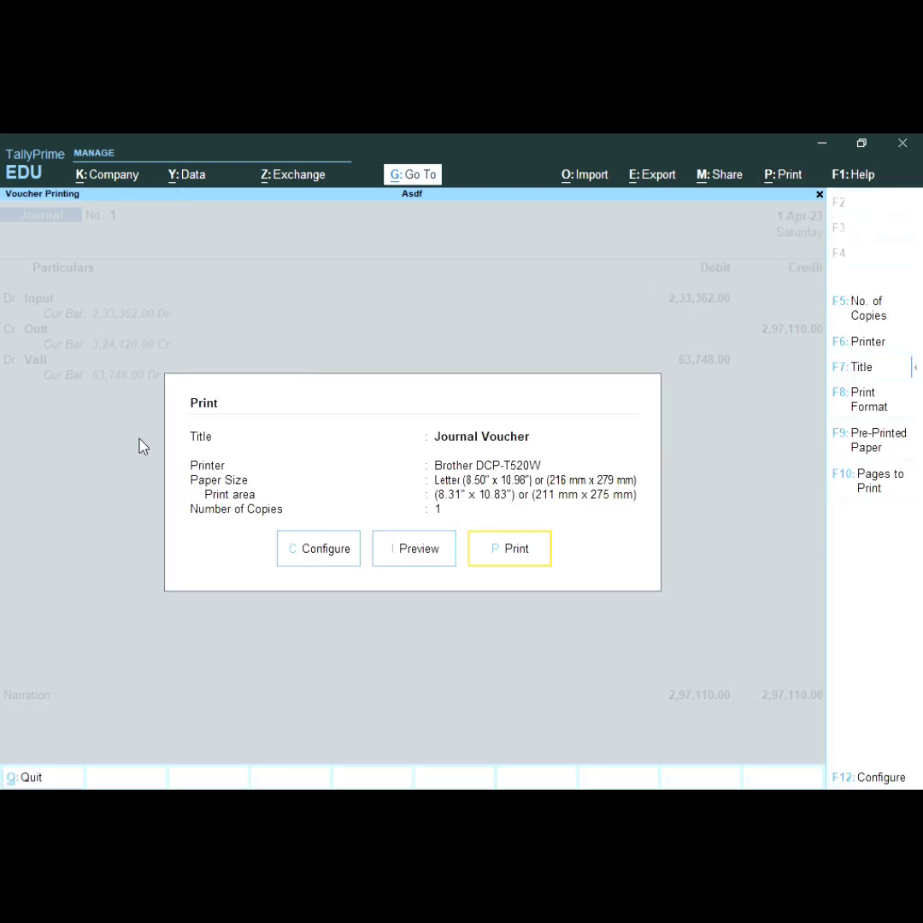
pyautogui.press('i')
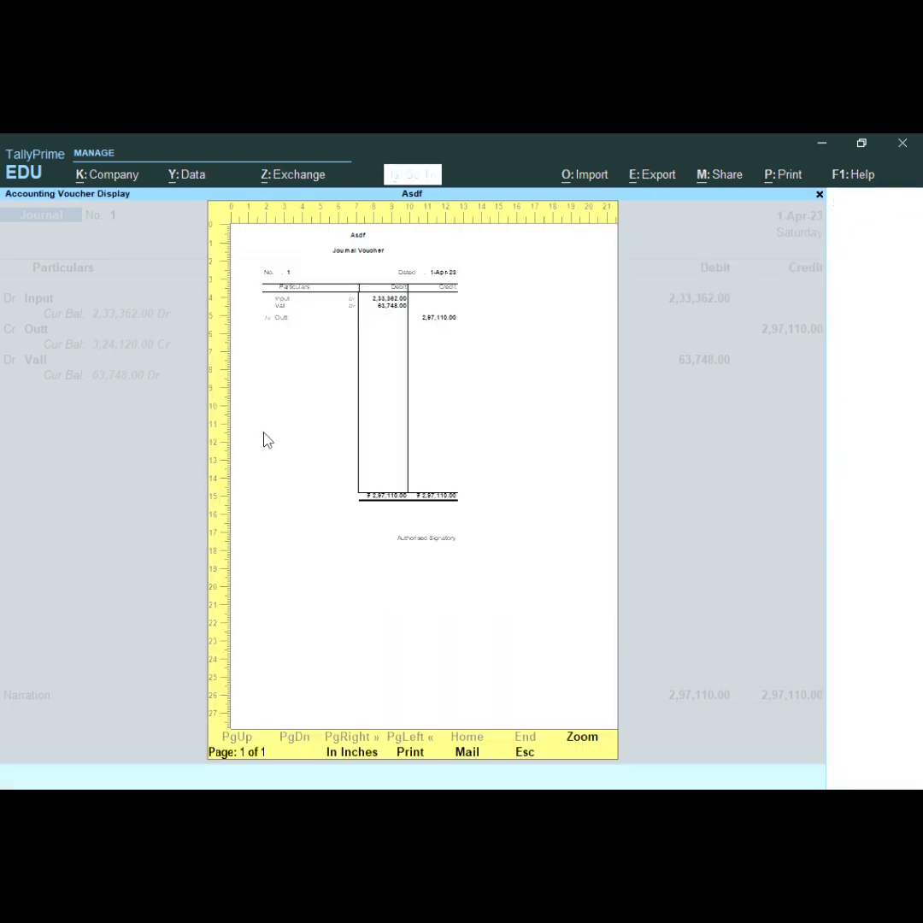
pyautogui.click(594, 744)
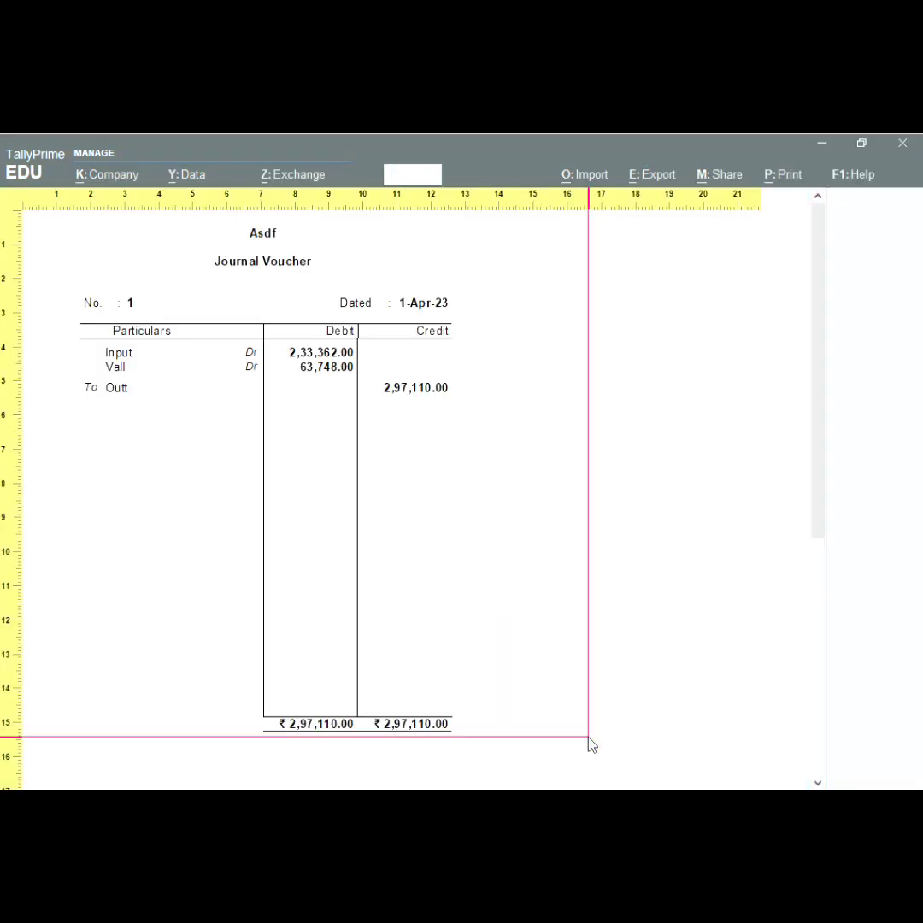